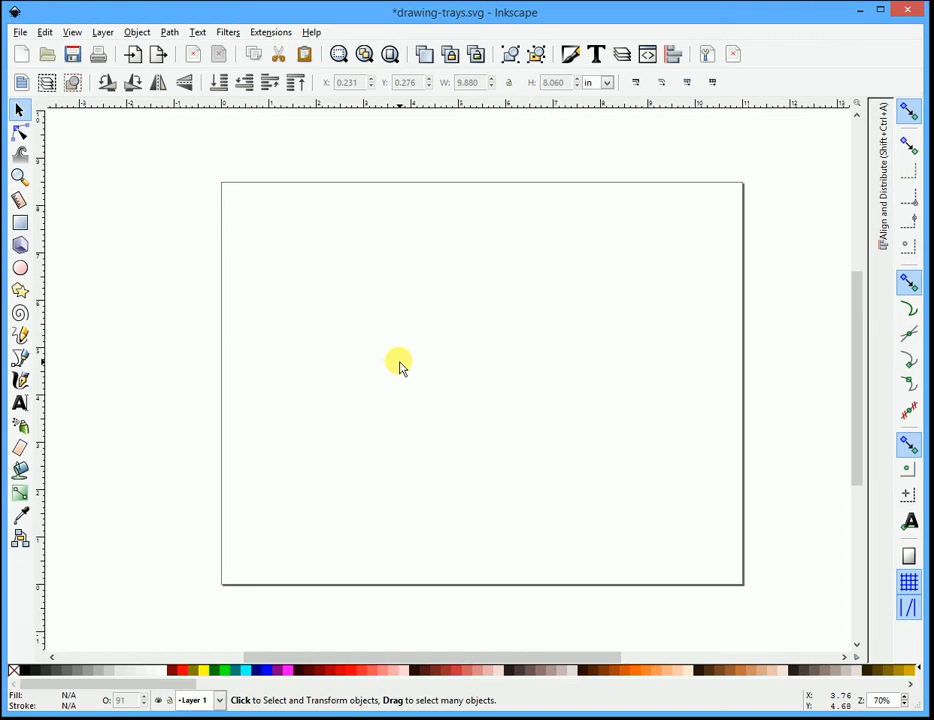
# Step: Draw a perfect circle about 5.48 in across and move it up and left to about X 1.84 in, Y 1.57 in
pyautogui.click(20, 268)
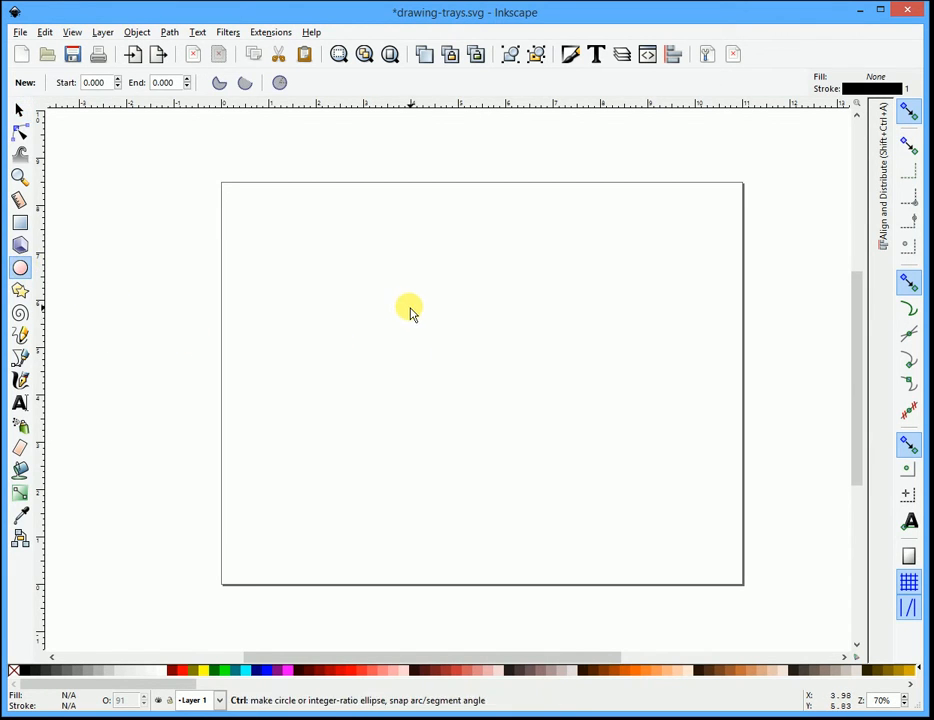
pyautogui.moveTo(411, 313); pyautogui.dragTo(695, 570)
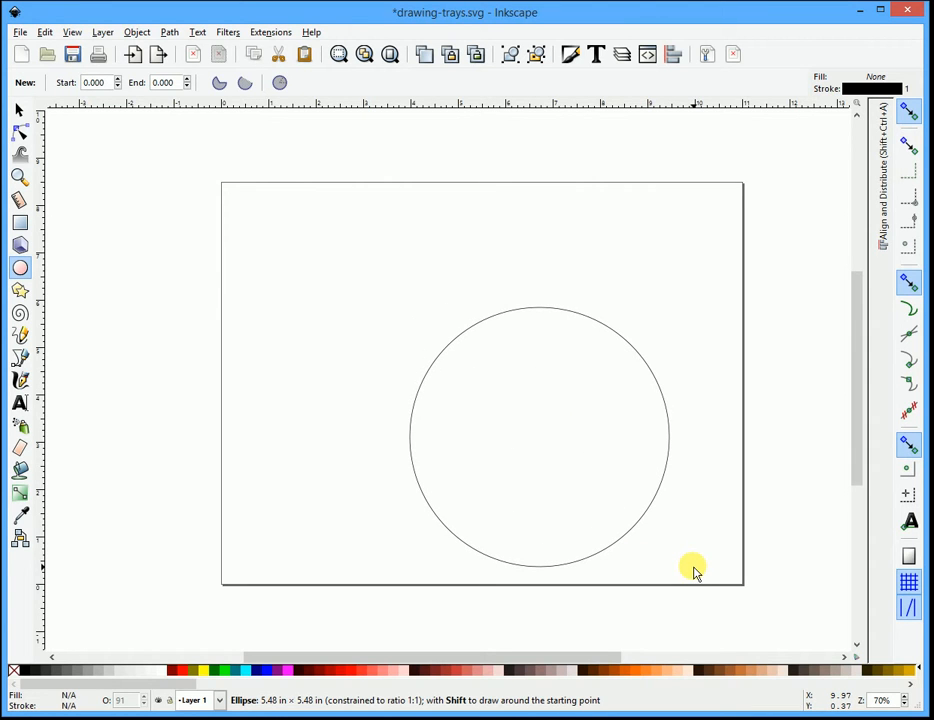
pyautogui.moveTo(695, 570); pyautogui.dragTo(695, 570)
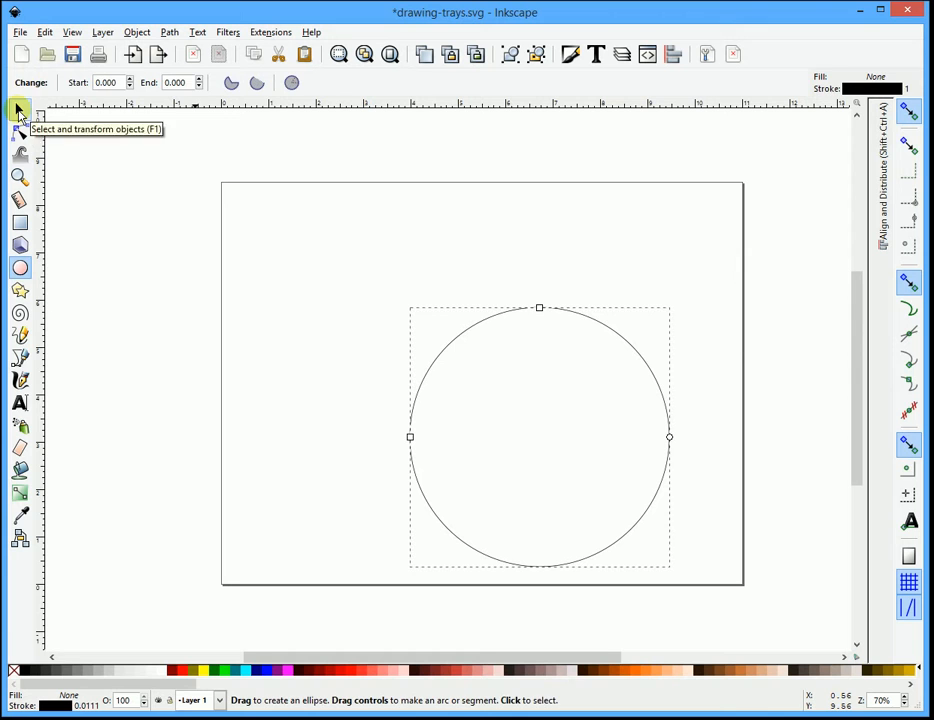
pyautogui.click(19, 111)
pyautogui.moveTo(646, 511); pyautogui.dragTo(543, 459)
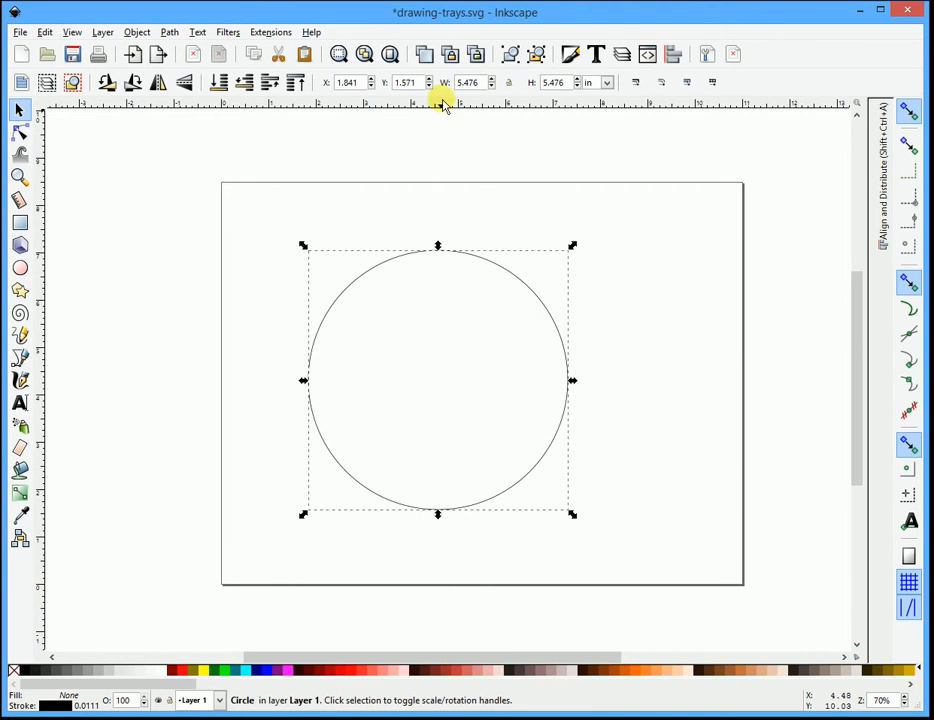
# Step: Lock the circle's width-to-height ratio and set its size to 10 in
pyautogui.click(510, 88)
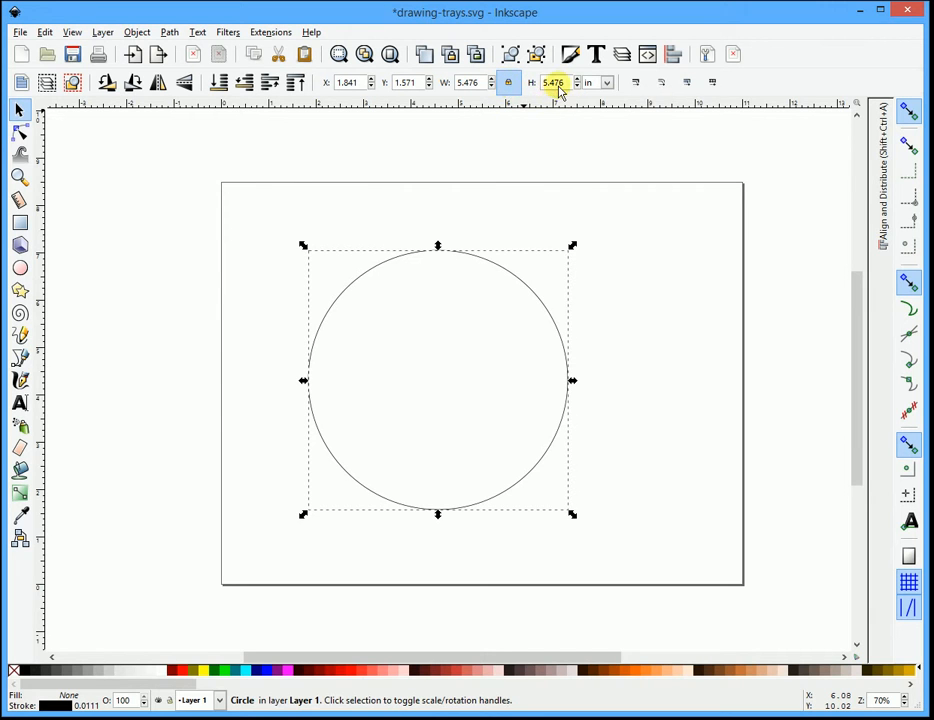
pyautogui.doubleClick(553, 82)
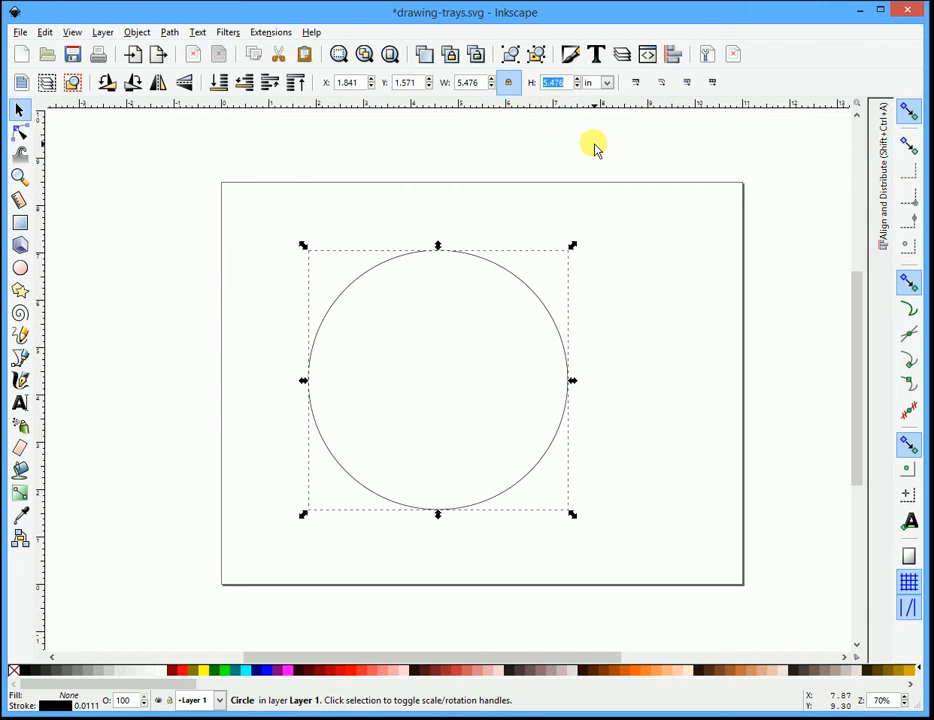
pyautogui.press('Return')
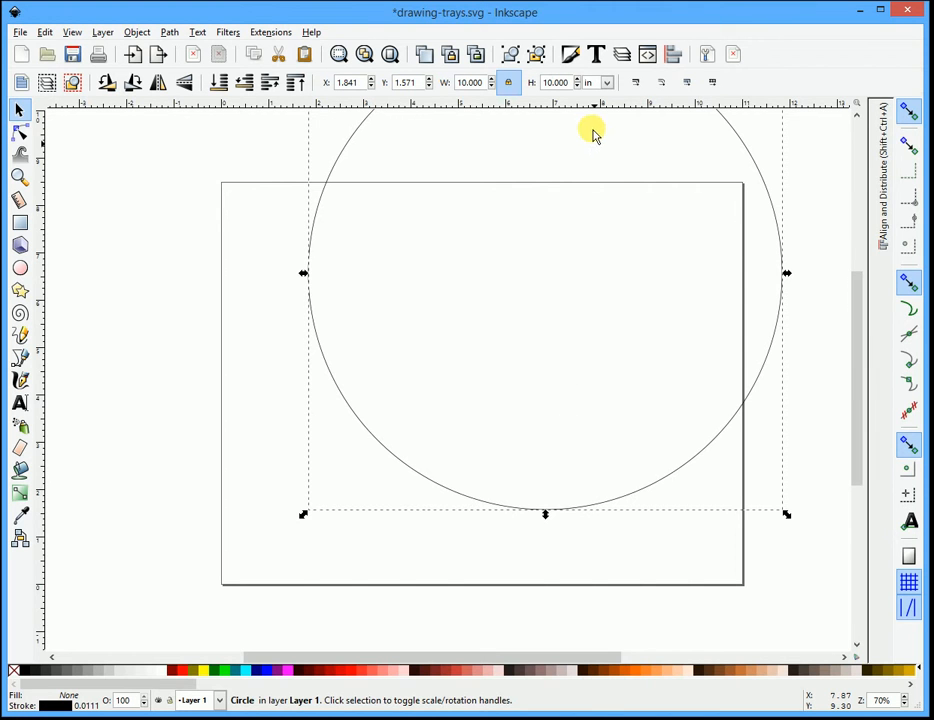
# Step: Move the 10 in circle off the page into the empty canvas on the page's left side
pyautogui.moveTo(705, 455)
pyautogui.mouseDown()
pyautogui.moveTo(686, 507)
pyautogui.moveTo(637, 557)
pyautogui.moveTo(598, 544)
pyautogui.mouseUp()
pyautogui.scroll(-2, 511, 480)
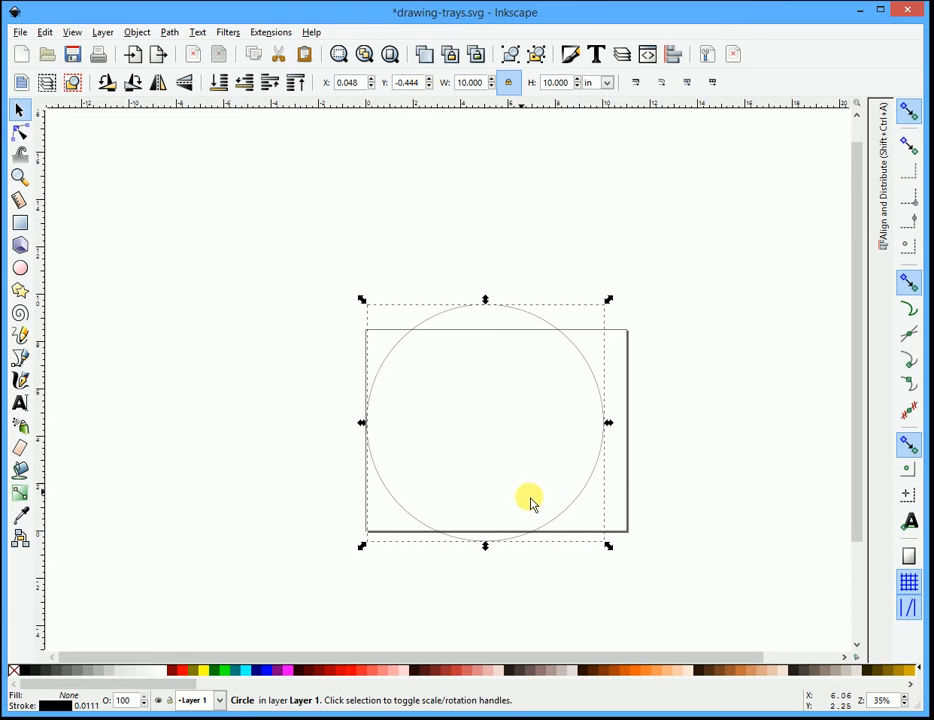
pyautogui.moveTo(565, 500); pyautogui.dragTo(309, 486)
pyautogui.click(527, 425)
pyautogui.scroll(-2, 390, 438)
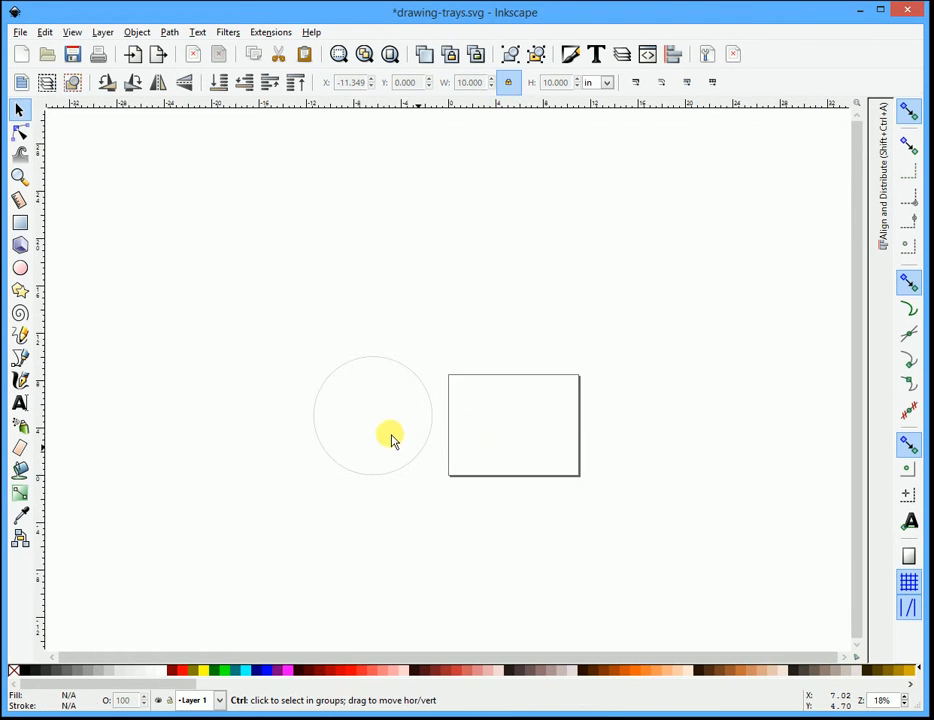
pyautogui.scroll(3, 390, 438)
pyautogui.scroll(1, 390, 438)
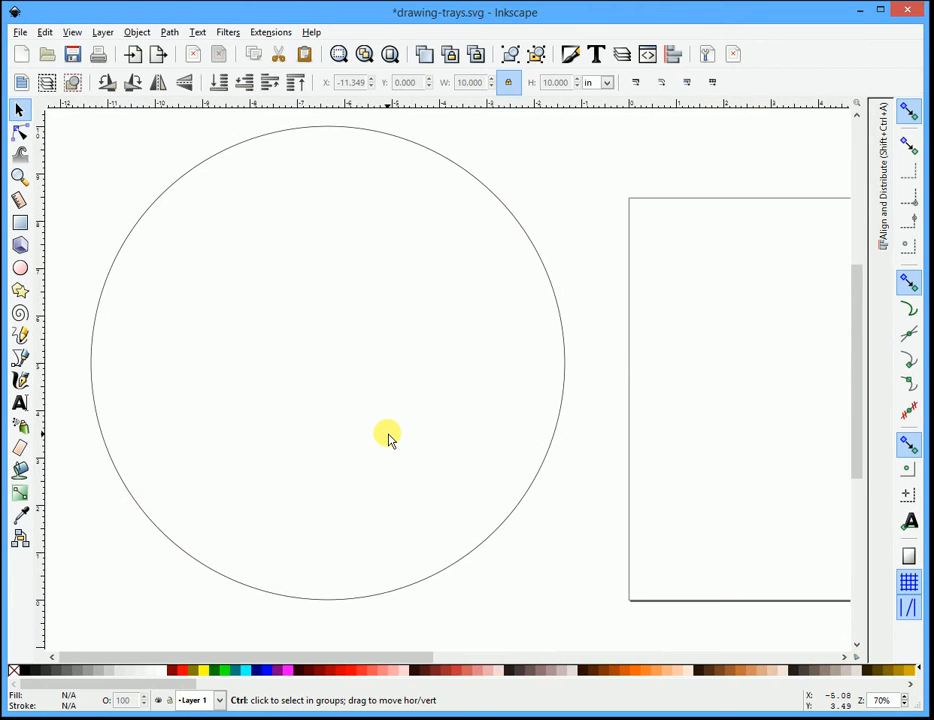
pyautogui.scroll(-1, 390, 438)
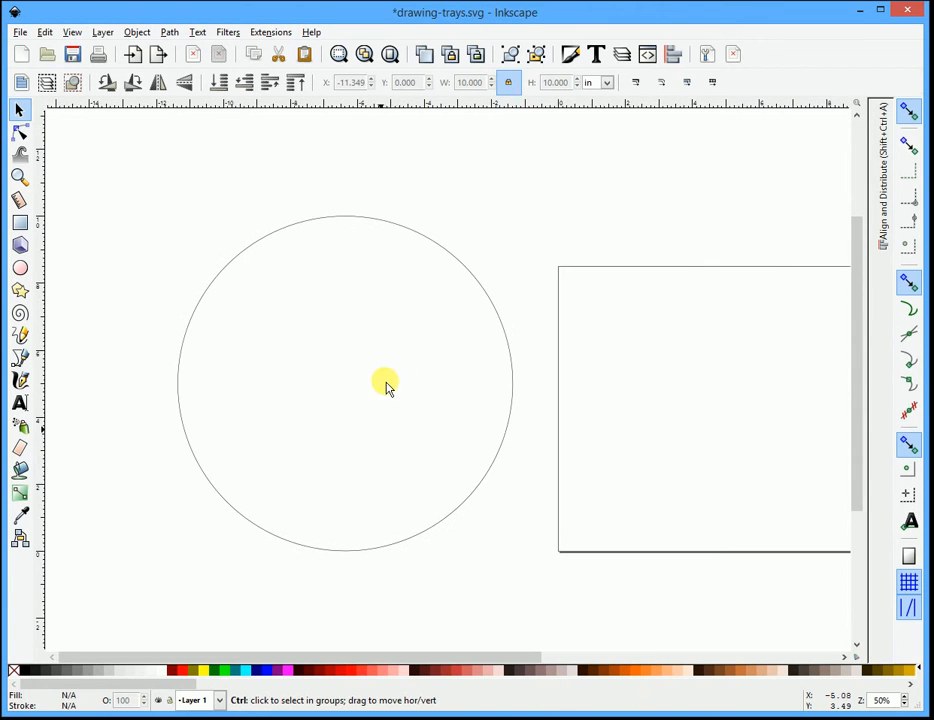
# Step: Make a copy of the 10 in circle and set the copy's size to 9 in
pyautogui.click(441, 250)
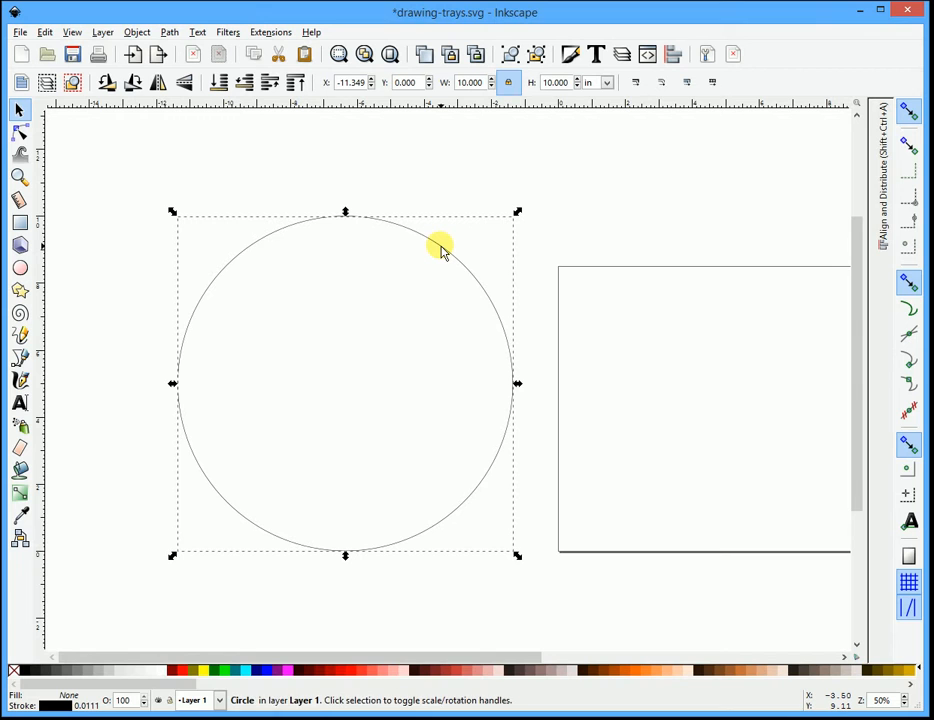
pyautogui.hotkey('ctrl', 'v')
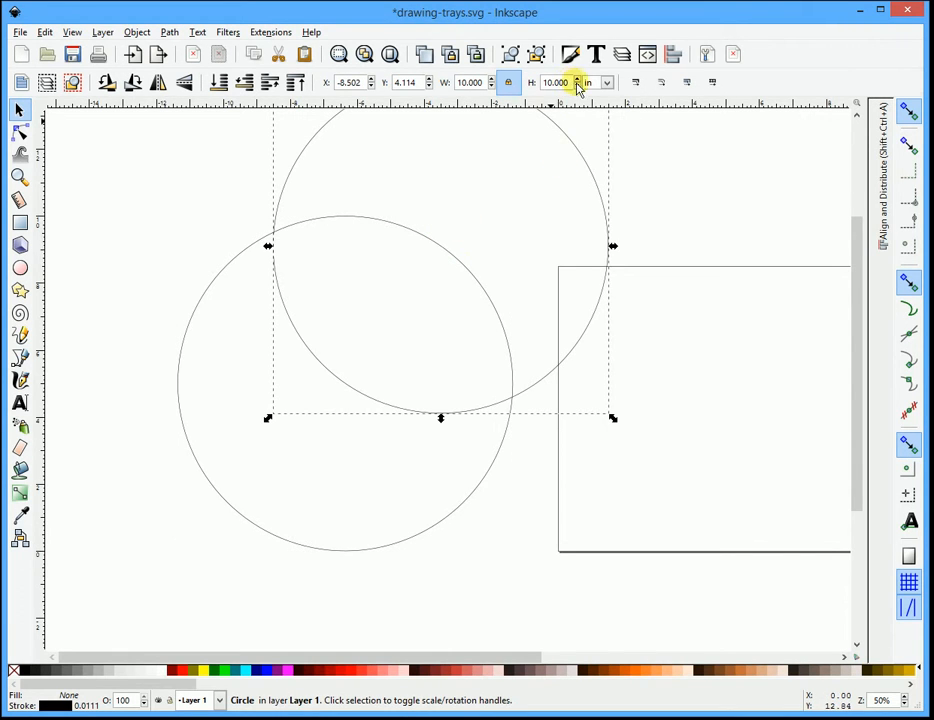
pyautogui.moveTo(571, 83); pyautogui.dragTo(547, 84)
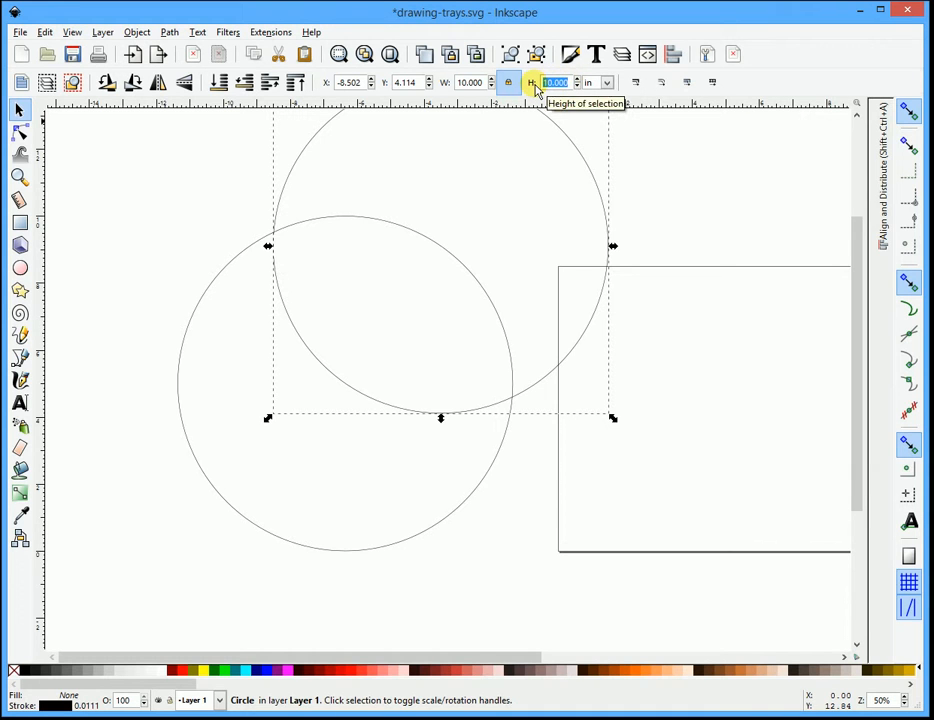
pyautogui.write('9')
pyautogui.press('Return')
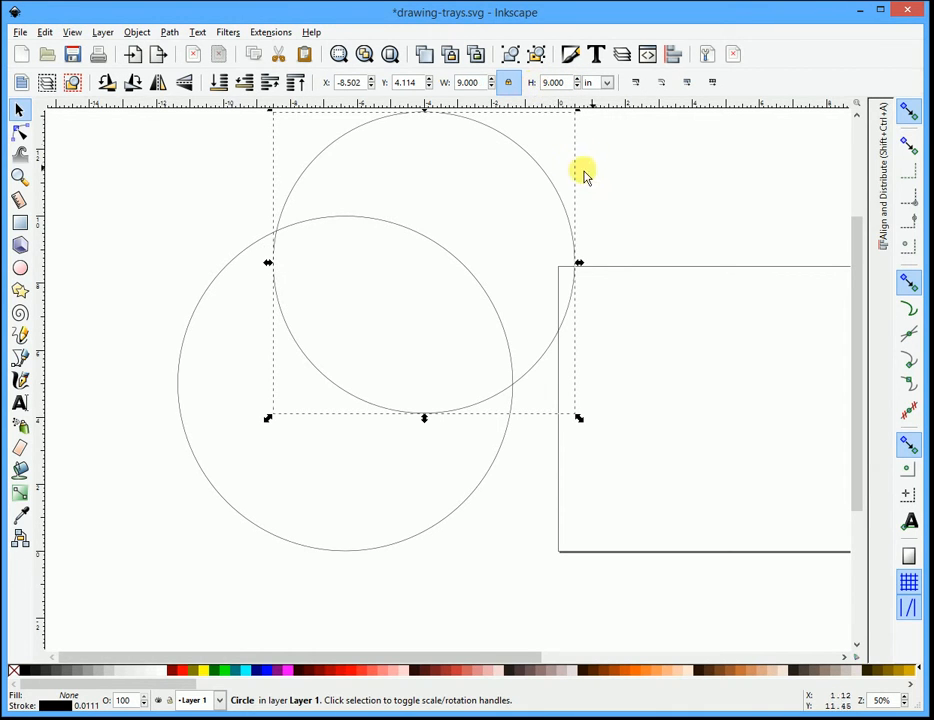
# Step: Enable snapping to bounding box centers and center the 9 in circle inside the 10 in circle
pyautogui.moveTo(561, 196); pyautogui.dragTo(537, 298)
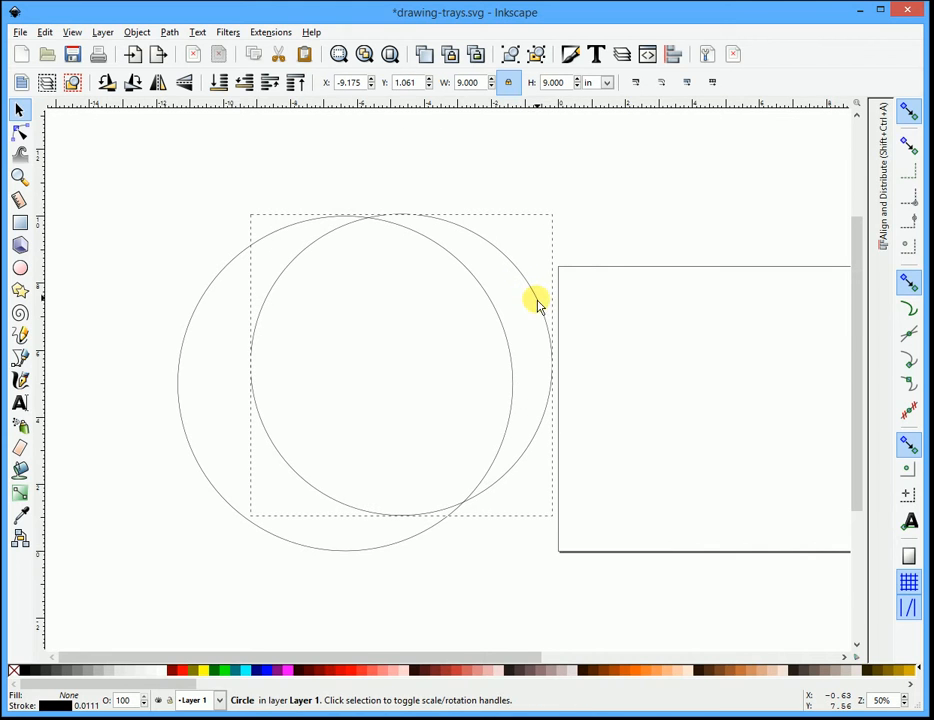
pyautogui.click(916, 147)
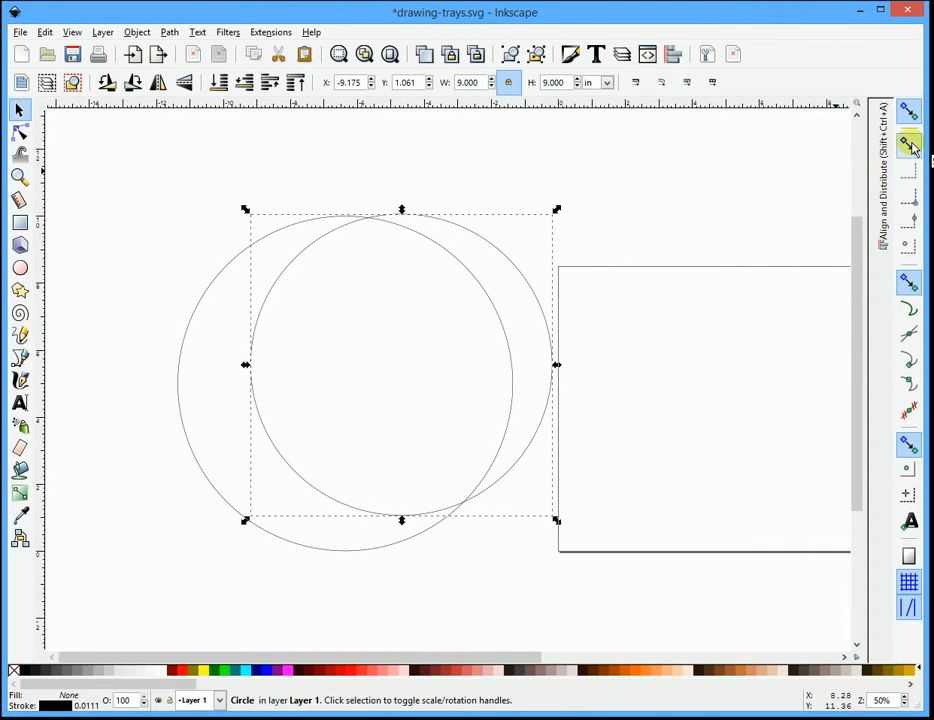
pyautogui.click(910, 149)
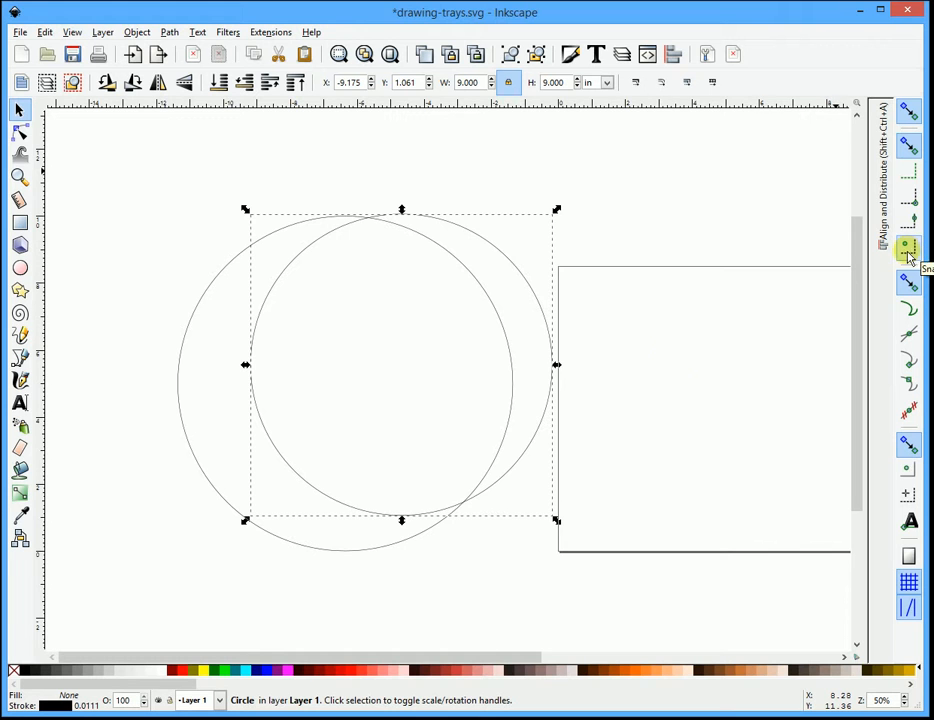
pyautogui.moveTo(528, 453); pyautogui.dragTo(471, 473)
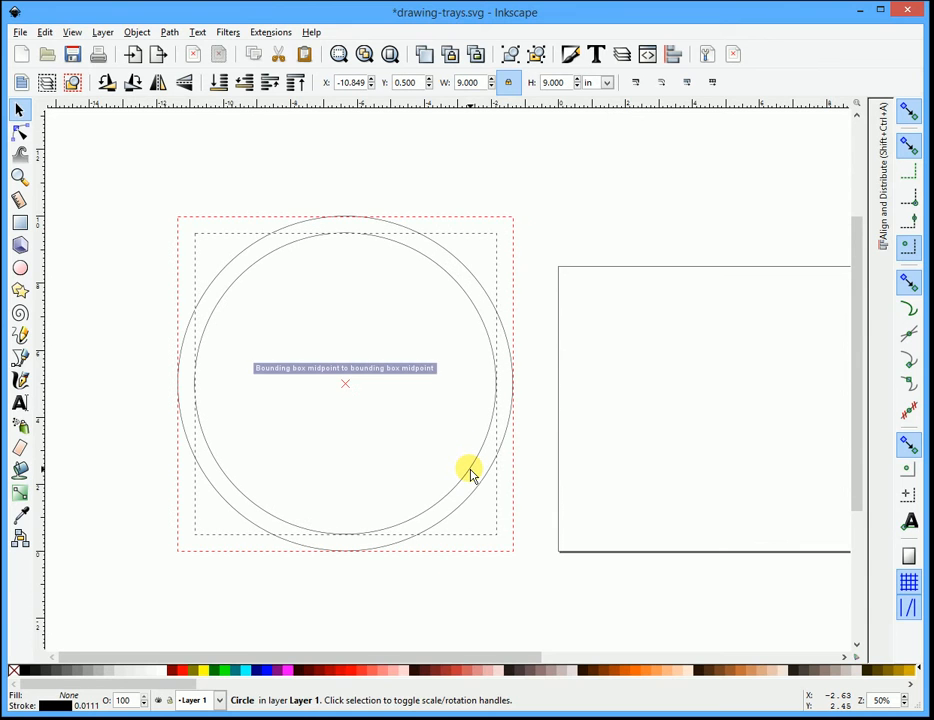
pyautogui.click(699, 388)
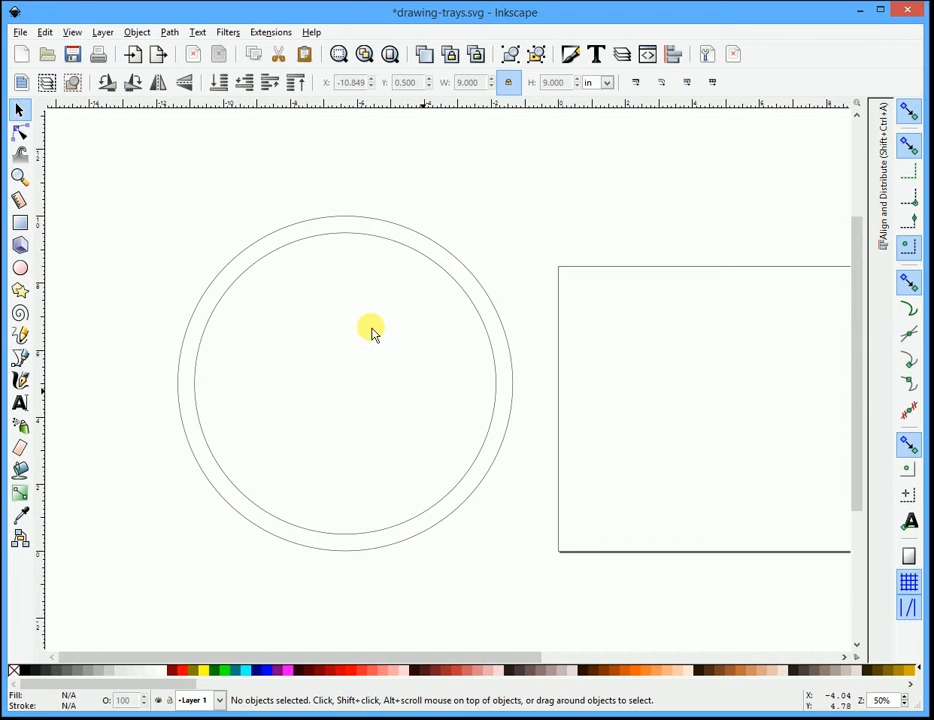
# Step: Draw a narrow upright rectangle about 5.39 in tall inside the inner circle, and set its width to 0.5 in with the ratio unlocked
pyautogui.click(20, 222)
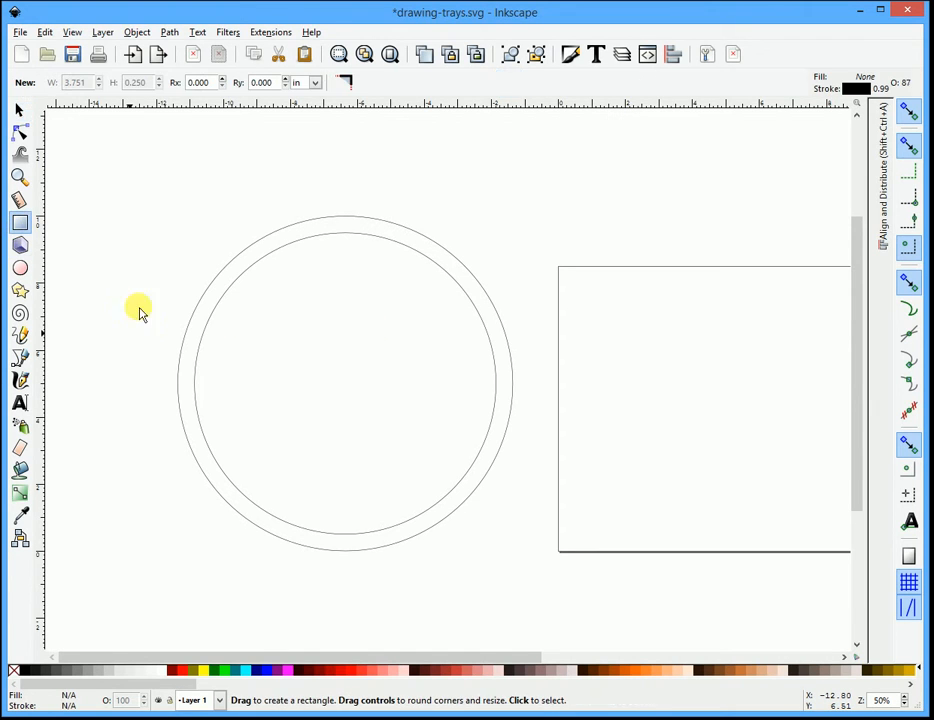
pyautogui.moveTo(327, 302); pyautogui.dragTo(353, 483)
pyautogui.click(21, 111)
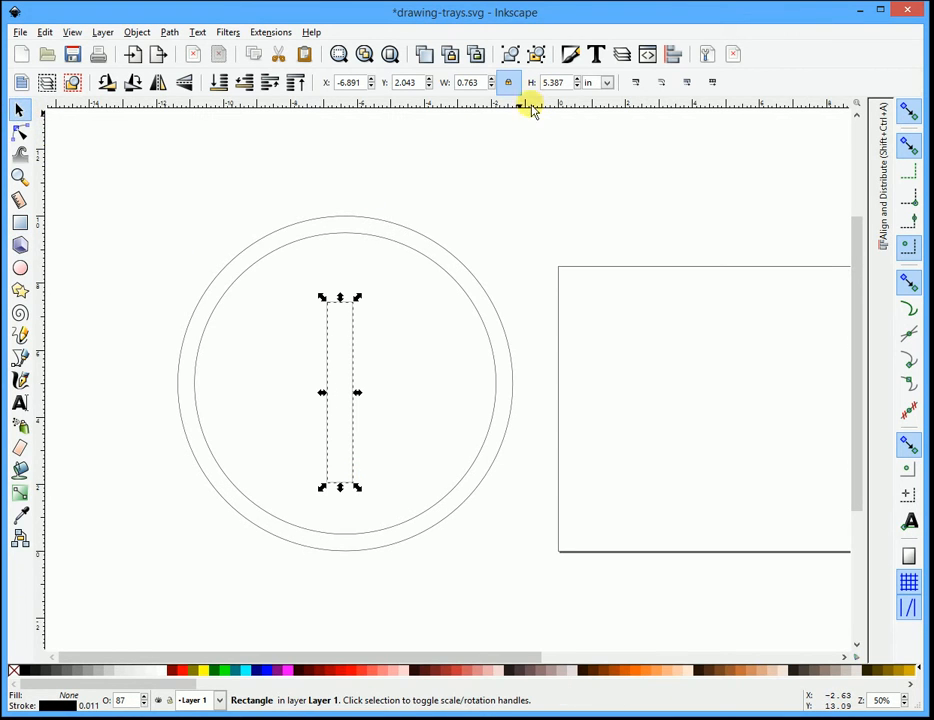
pyautogui.tripleClick(466, 83)
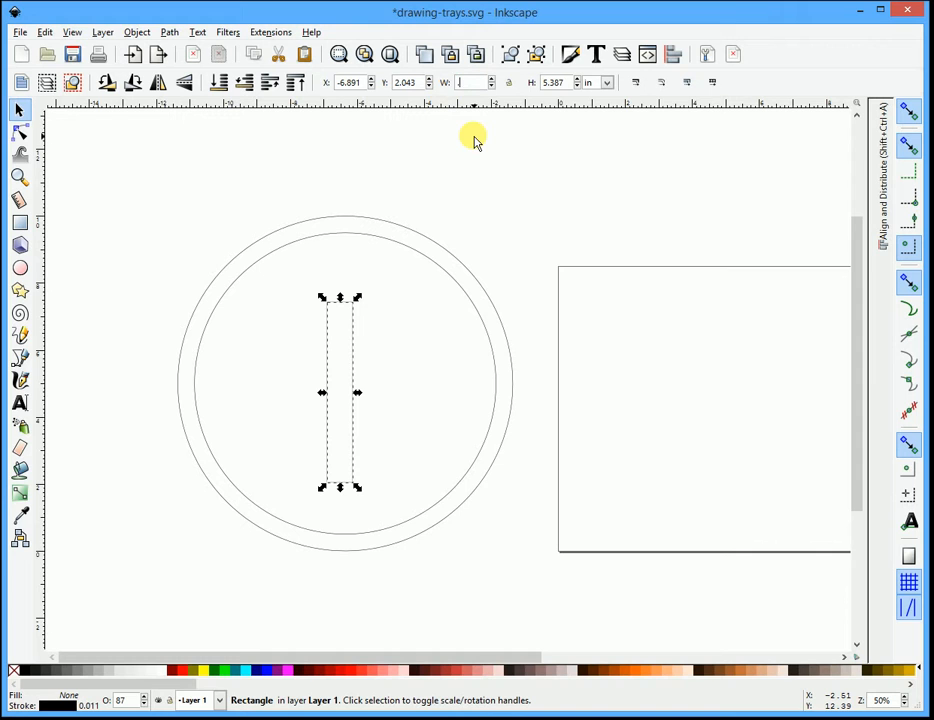
pyautogui.write('.5')
pyautogui.press('Return')
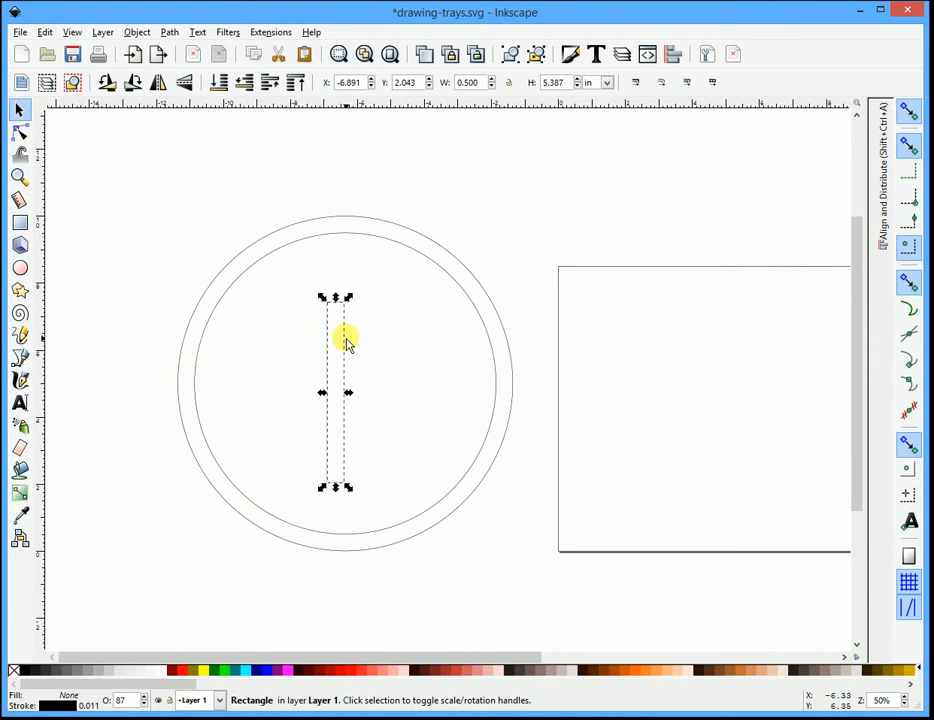
# Step: Center the rectangle on the circles and stretch both ends just past the inner circle, to about 9.34 in tall
pyautogui.moveTo(346, 343)
pyautogui.mouseDown()
pyautogui.moveTo(367, 344)
pyautogui.moveTo(360, 340)
pyautogui.mouseUp()
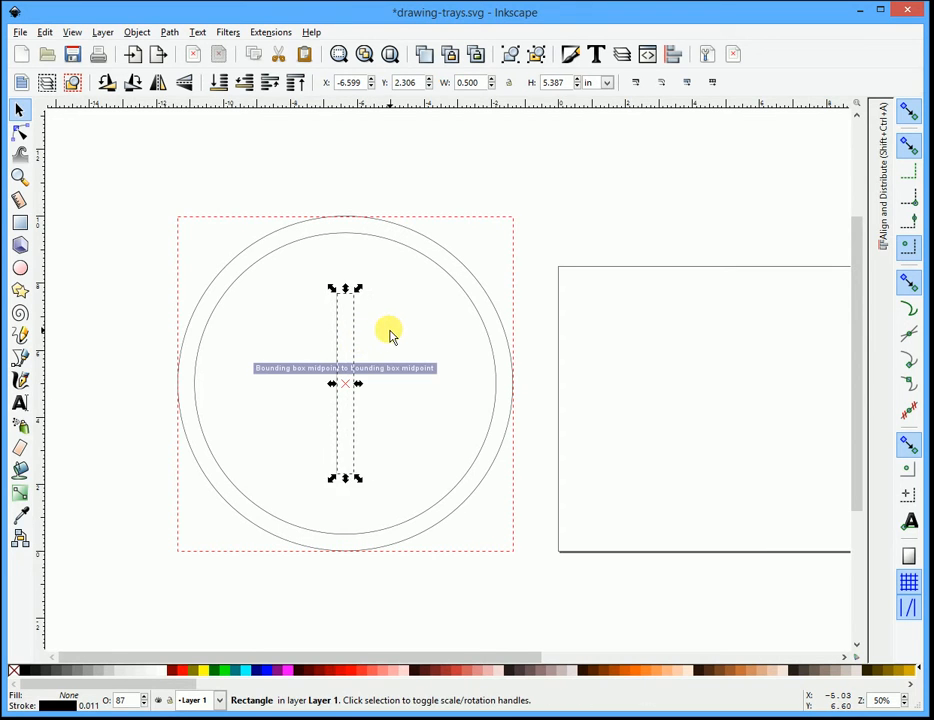
pyautogui.click(389, 331)
pyautogui.click(351, 314)
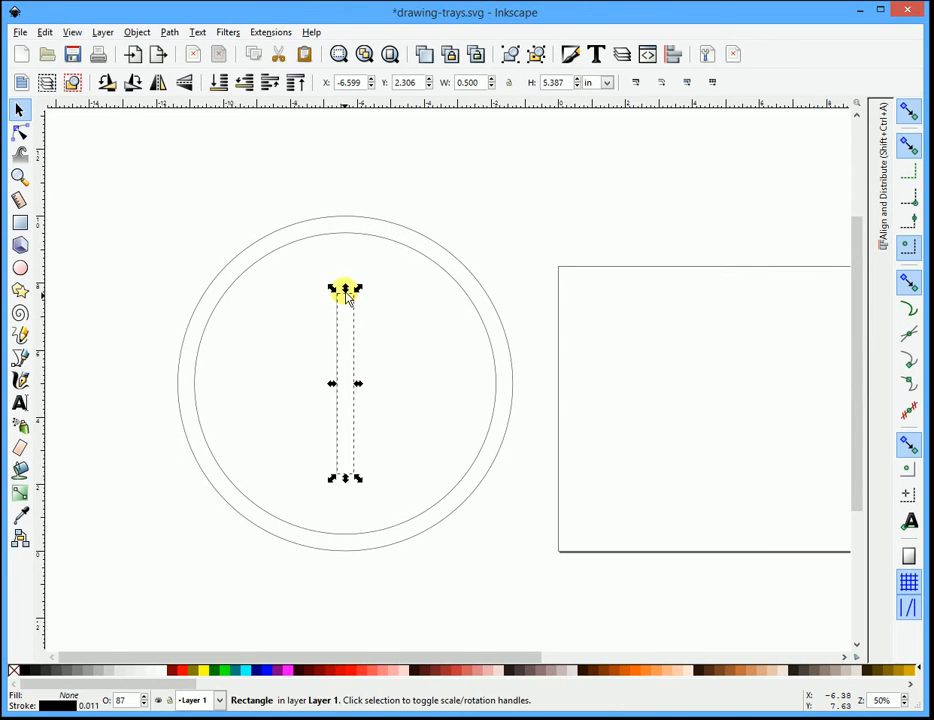
pyautogui.moveTo(344, 292); pyautogui.dragTo(351, 223)
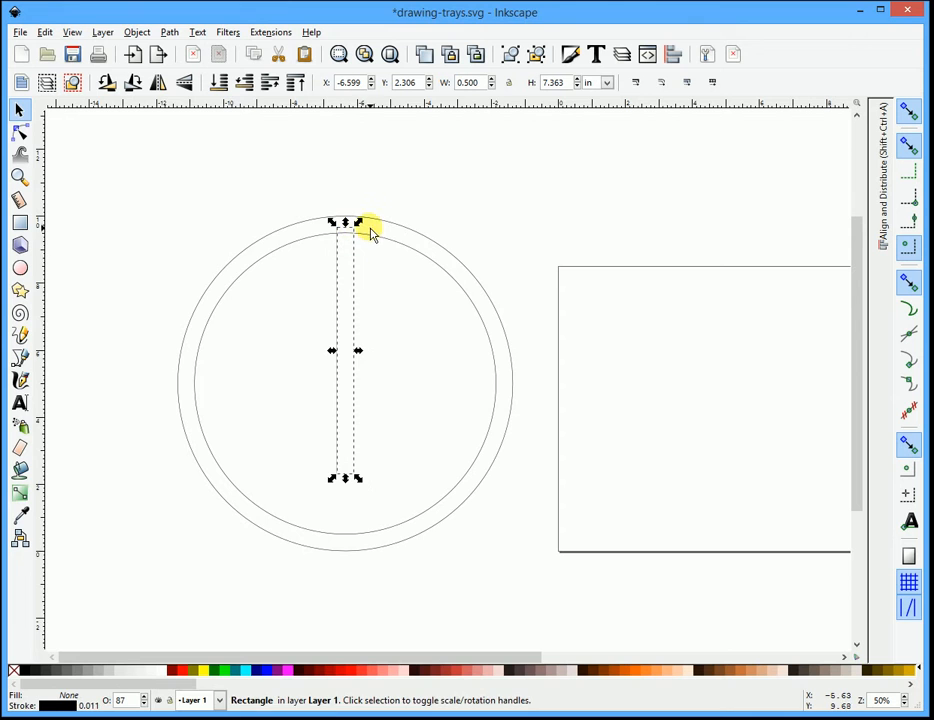
pyautogui.moveTo(346, 479); pyautogui.dragTo(355, 546)
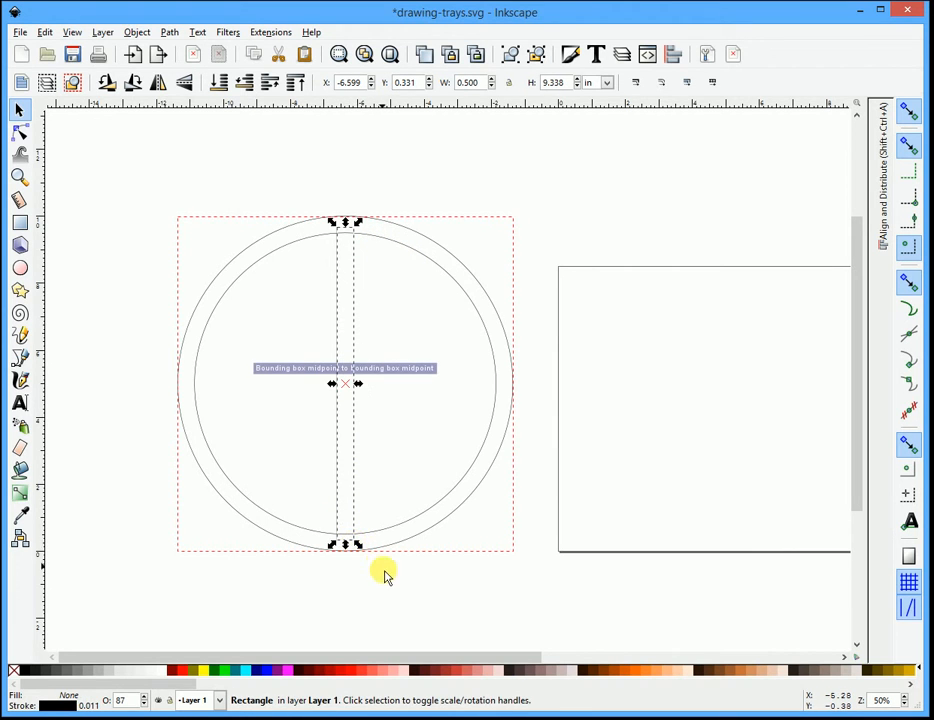
pyautogui.click(384, 575)
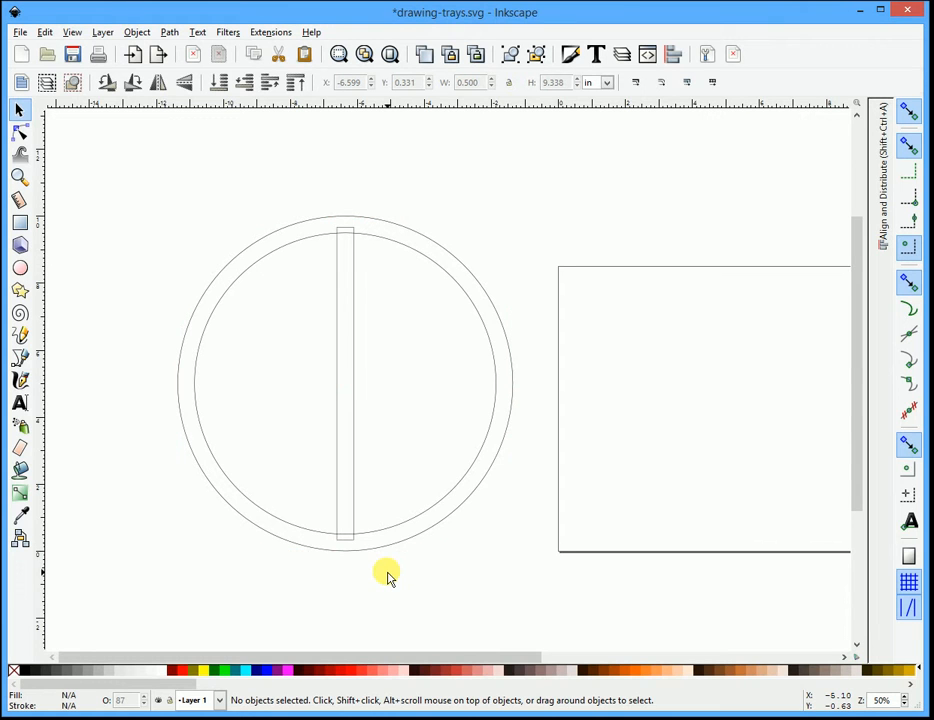
# Step: Try subtracting the vertical rectangle from the inner circle with Difference, and undo it
pyautogui.click(401, 527)
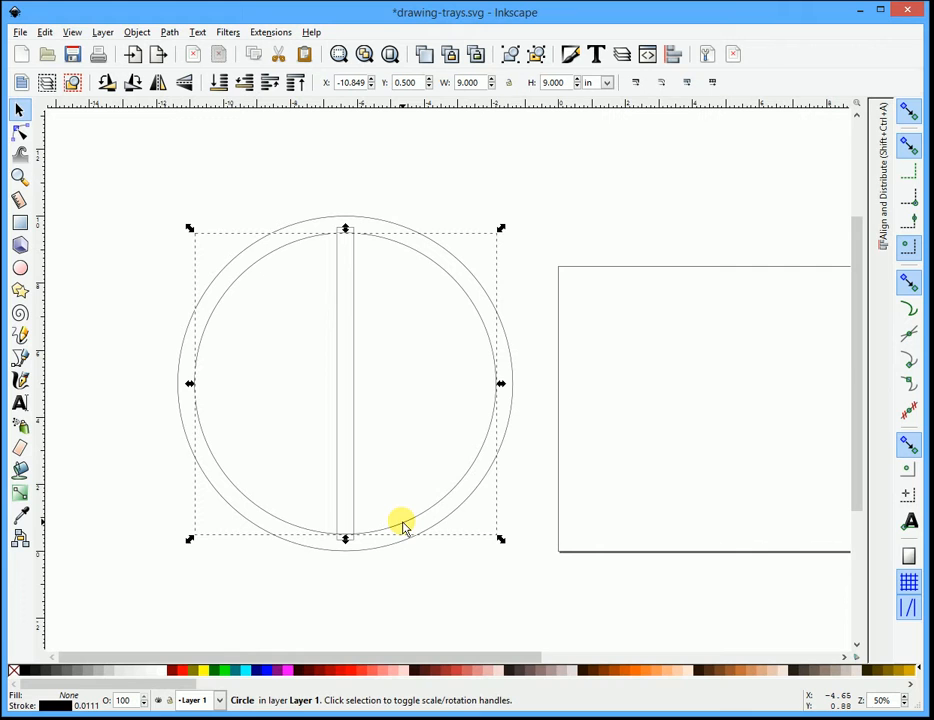
pyautogui.keyDown('shift'); pyautogui.click(358, 431); pyautogui.keyUp('shift')
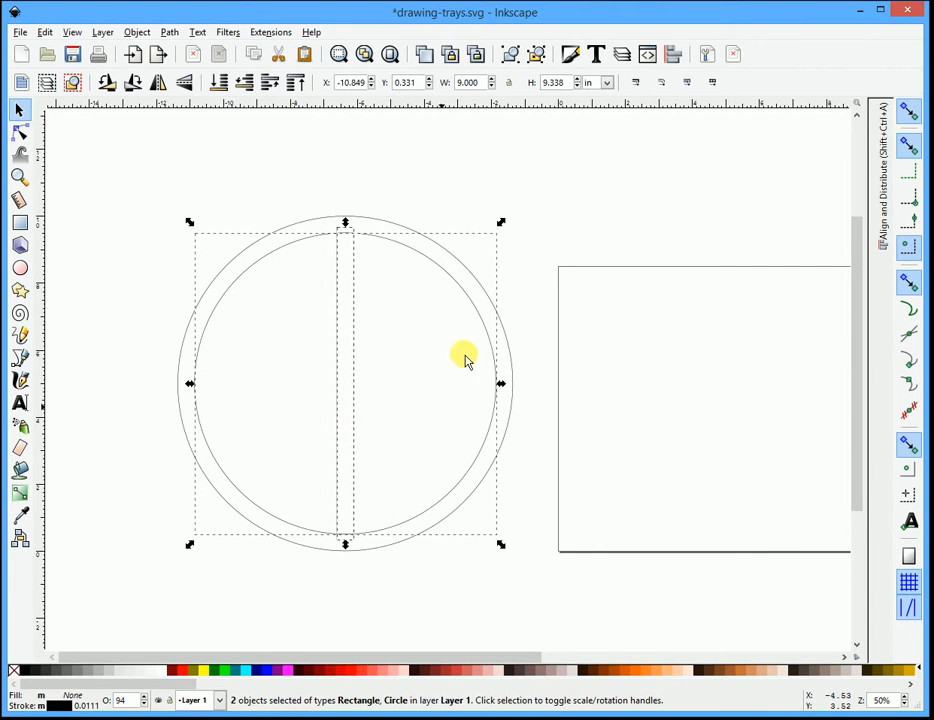
pyautogui.click(171, 34)
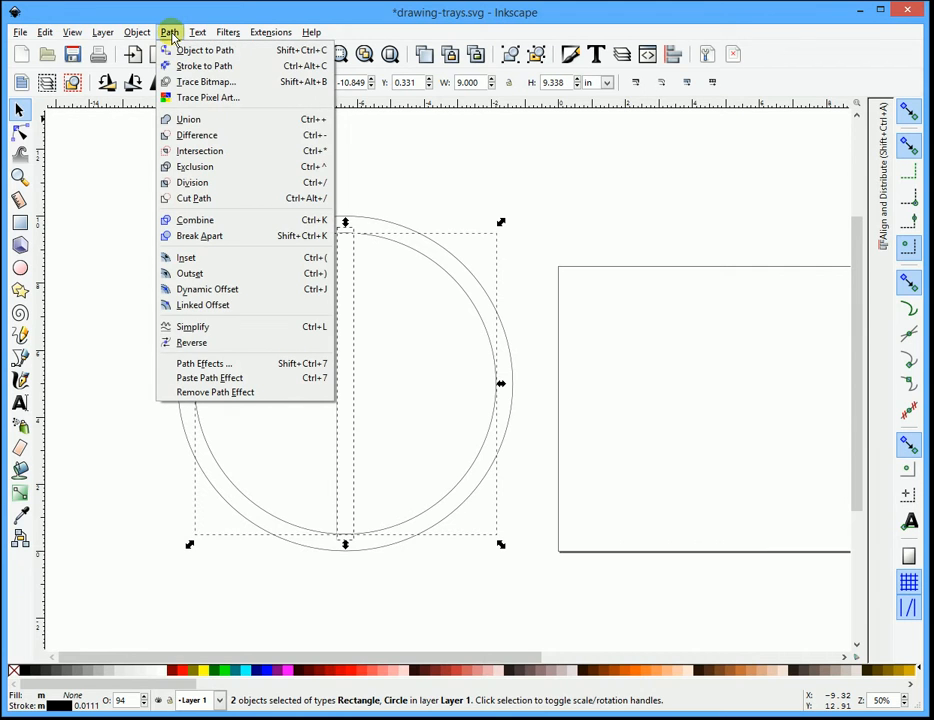
pyautogui.click(207, 139)
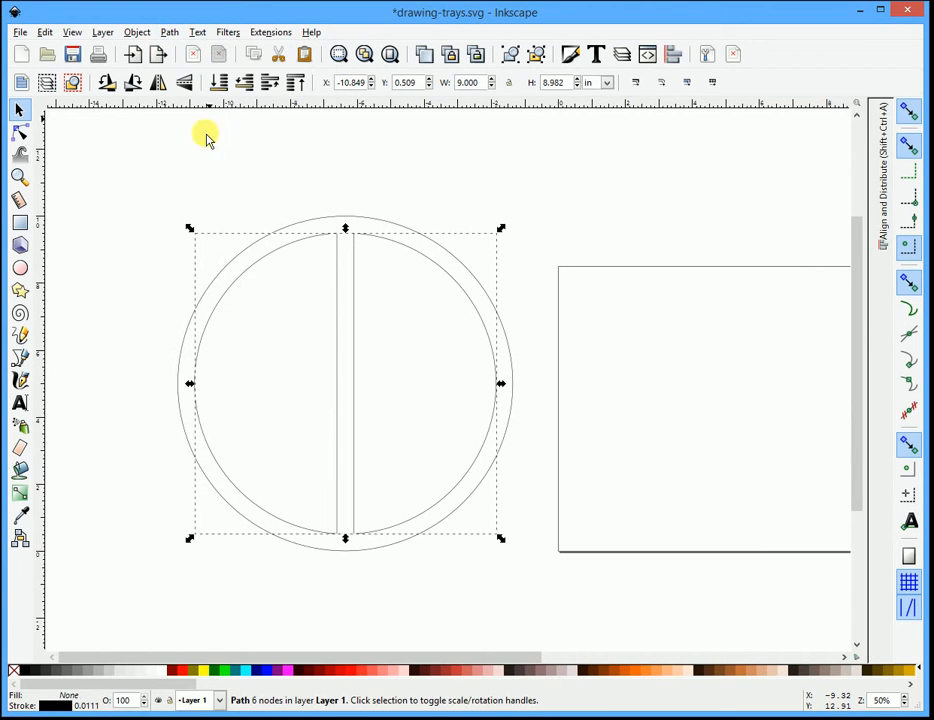
pyautogui.click(661, 192)
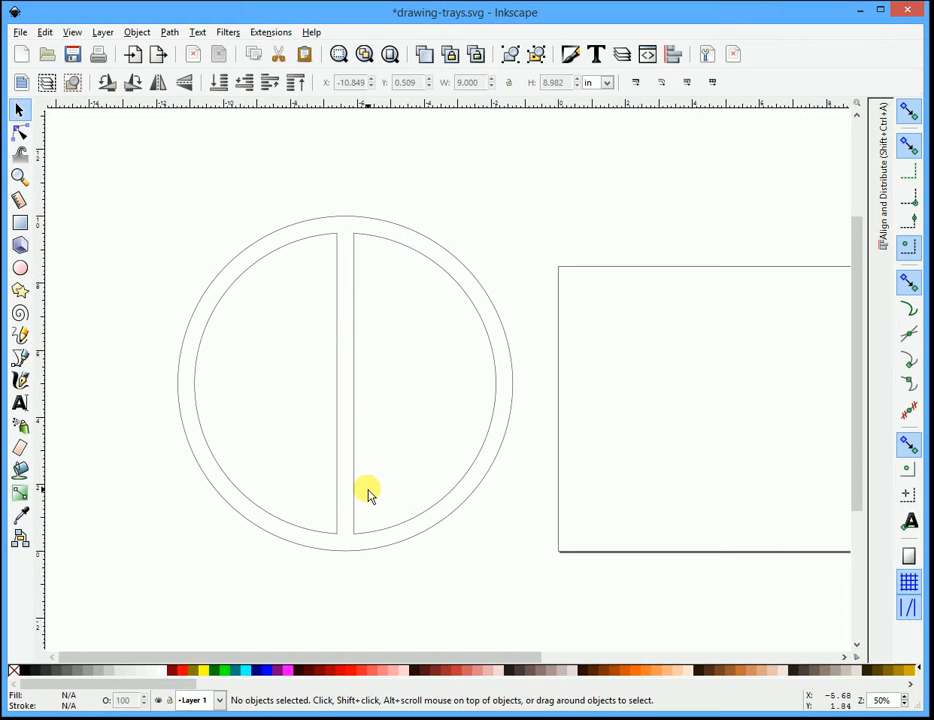
pyautogui.hotkey('ctrl', 'z')
# Step: Duplicate the vertical divider bar, rotate the copy 90° to horizontal, and center it on the circles
pyautogui.click(350, 417)
pyautogui.hotkey('ctrl', 'c')
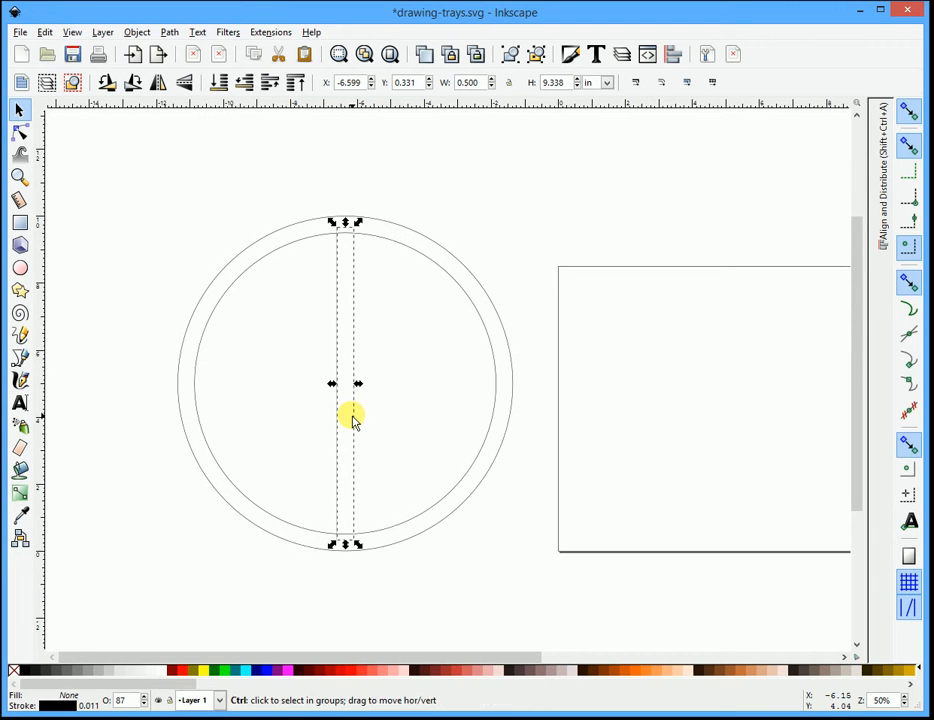
pyautogui.hotkey('ctrl', 'v')
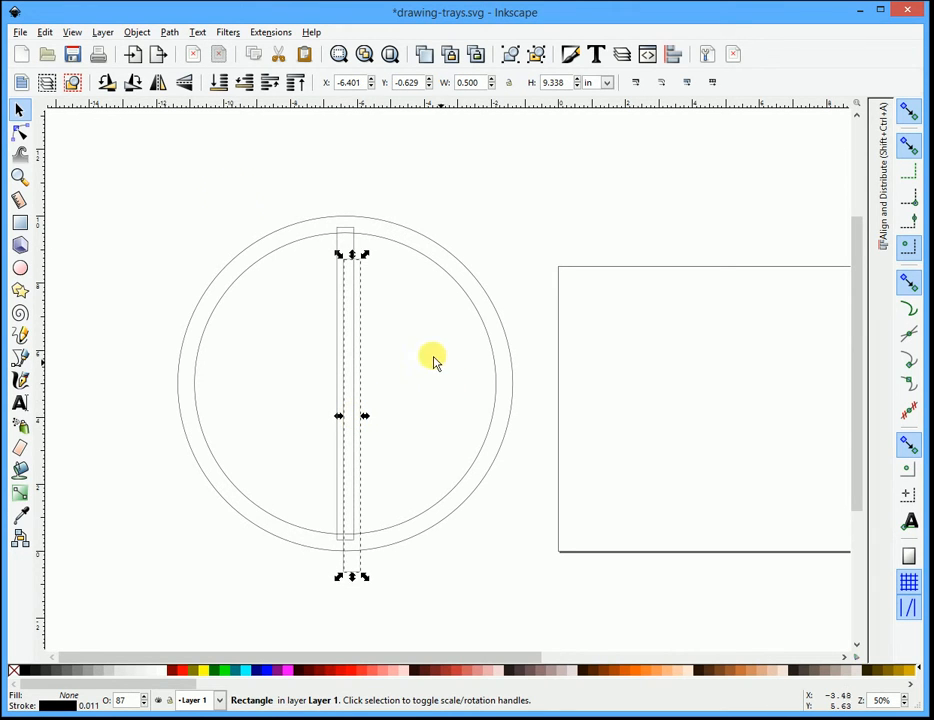
pyautogui.click(108, 84)
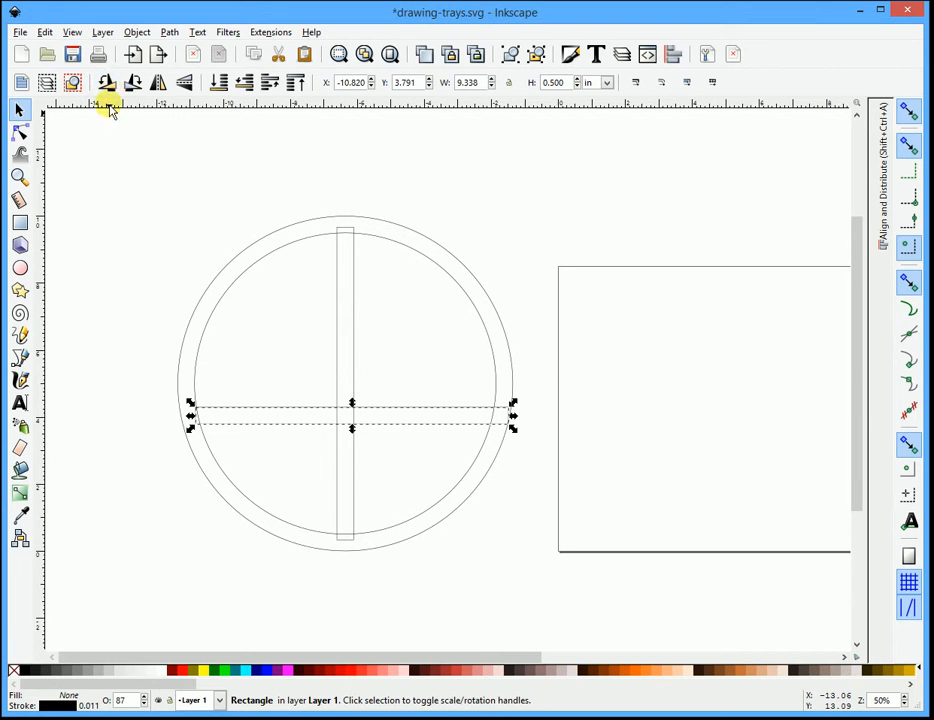
pyautogui.moveTo(410, 428); pyautogui.dragTo(400, 392)
pyautogui.click(400, 433)
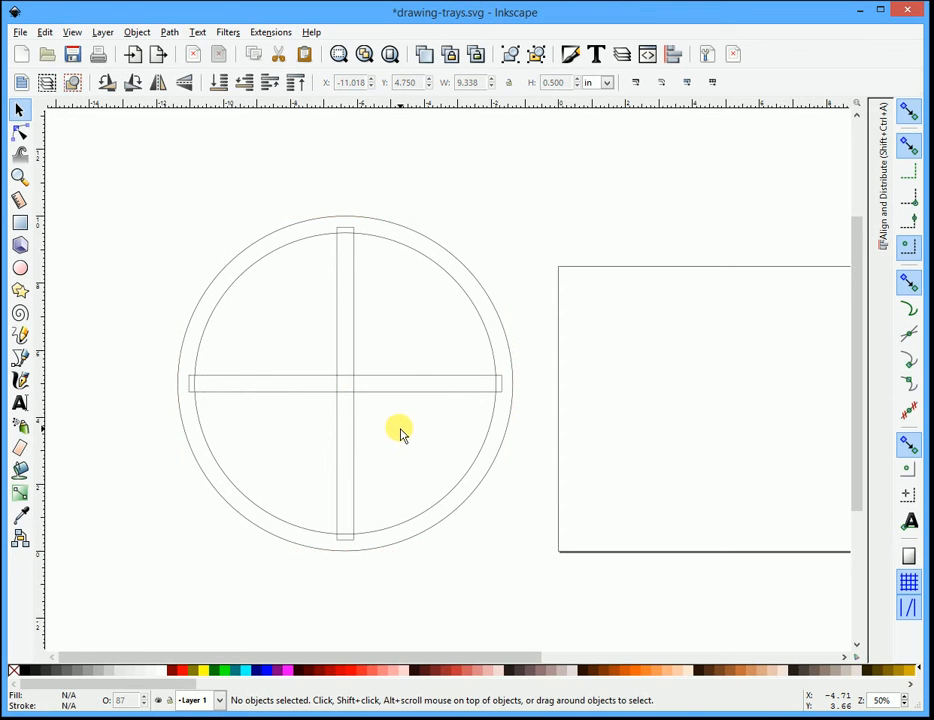
# Step: Merge the vertical and horizontal divider bars into a single cross with Union
pyautogui.click(357, 423)
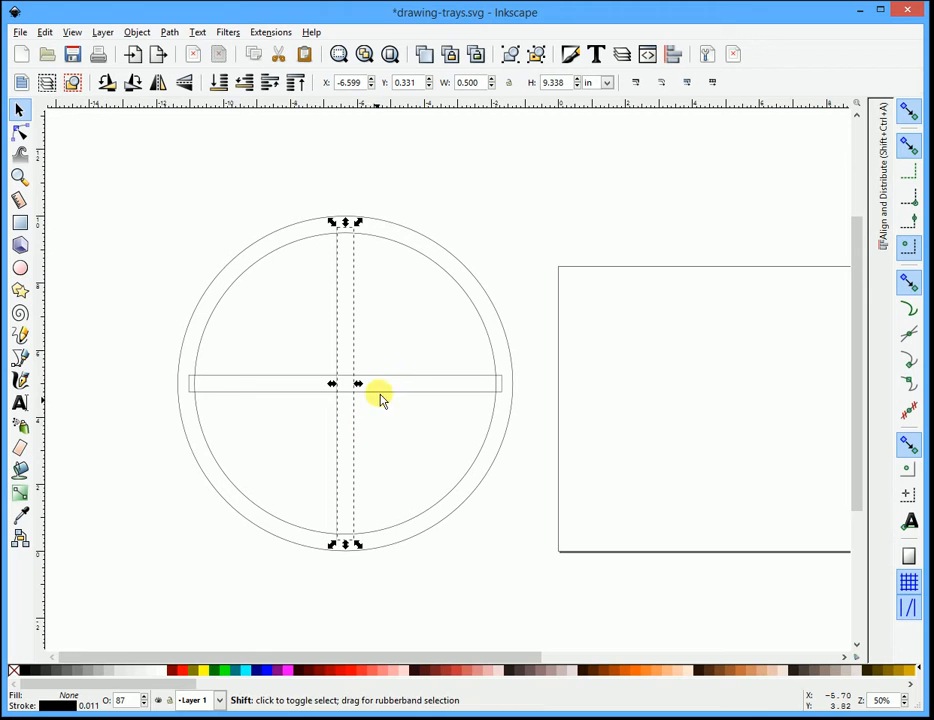
pyautogui.keyDown('shift'); pyautogui.click(389, 389); pyautogui.keyUp('shift')
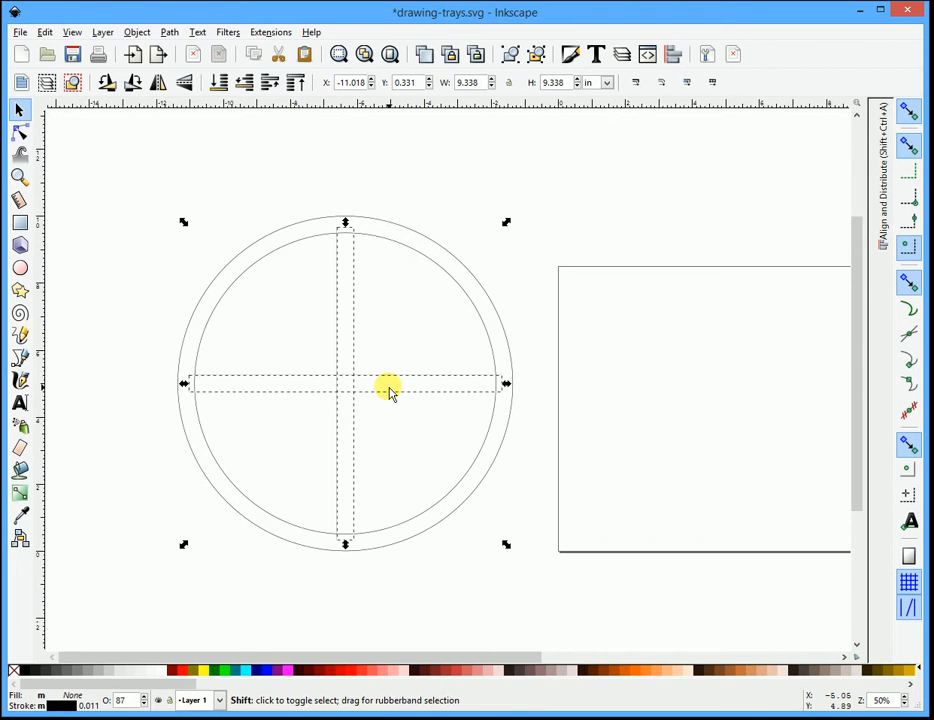
pyautogui.click(169, 33)
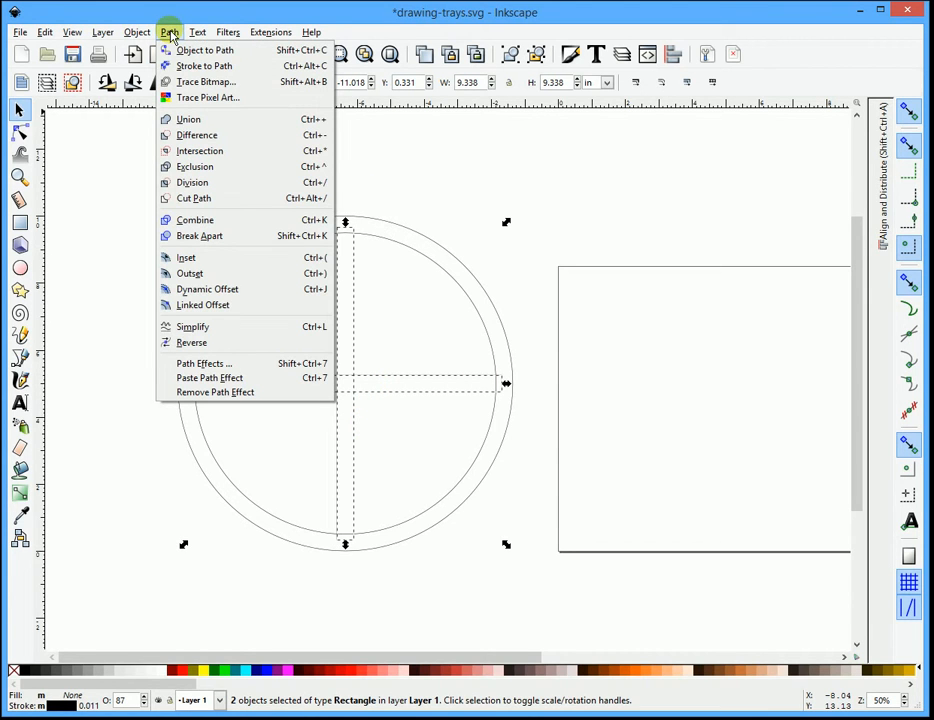
pyautogui.click(192, 119)
pyautogui.click(381, 306)
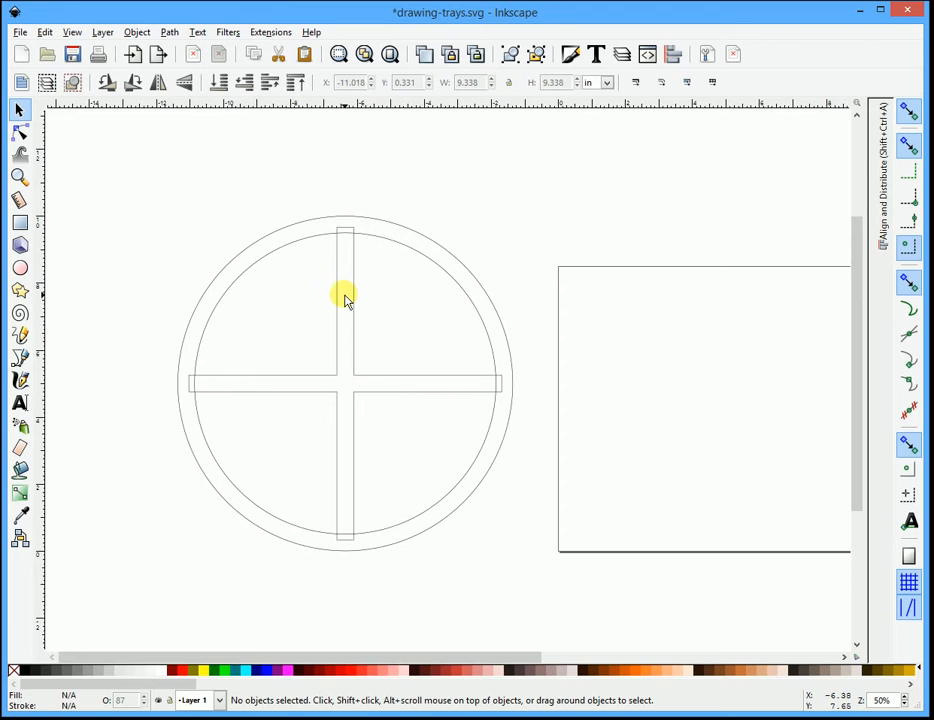
# Step: Try subtracting the cross from the inner circle with Difference, and undo back to the separate divider bars
pyautogui.click(352, 300)
pyautogui.press('shift')
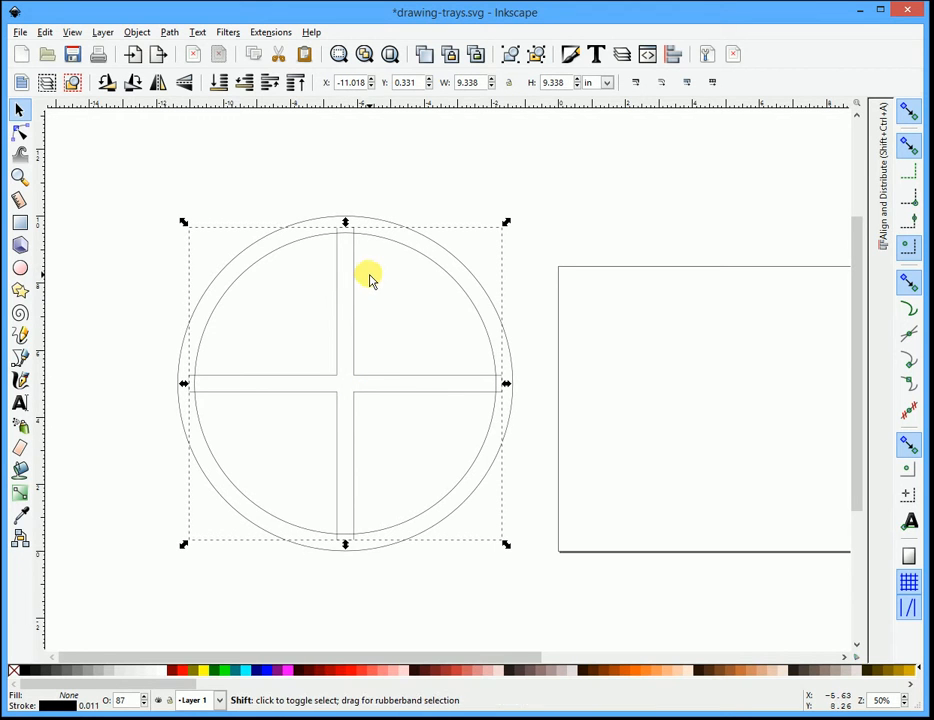
pyautogui.keyDown('shift'); pyautogui.click(414, 249); pyautogui.keyUp('shift')
pyautogui.click(170, 32)
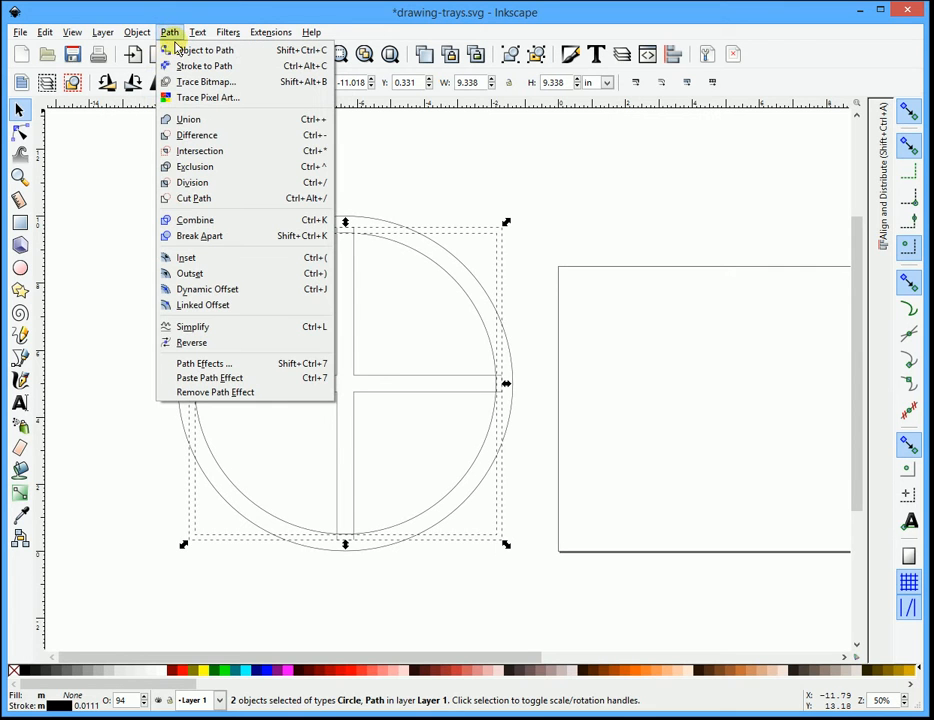
pyautogui.click(209, 137)
pyautogui.click(422, 179)
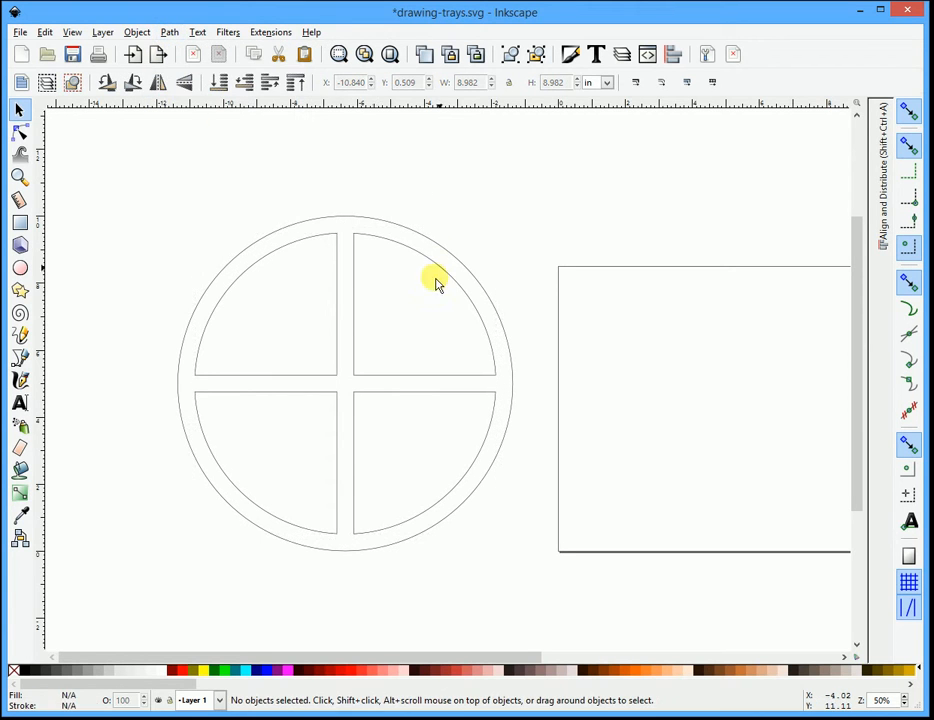
pyautogui.click(353, 297)
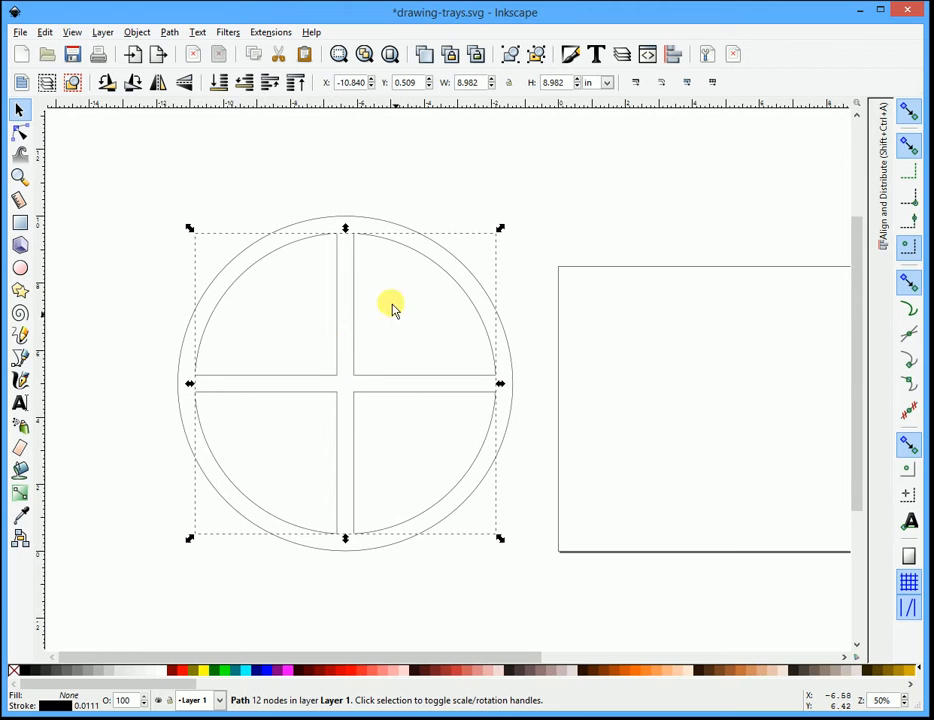
pyautogui.click(425, 160)
pyautogui.hotkey('ctrl', 'z')
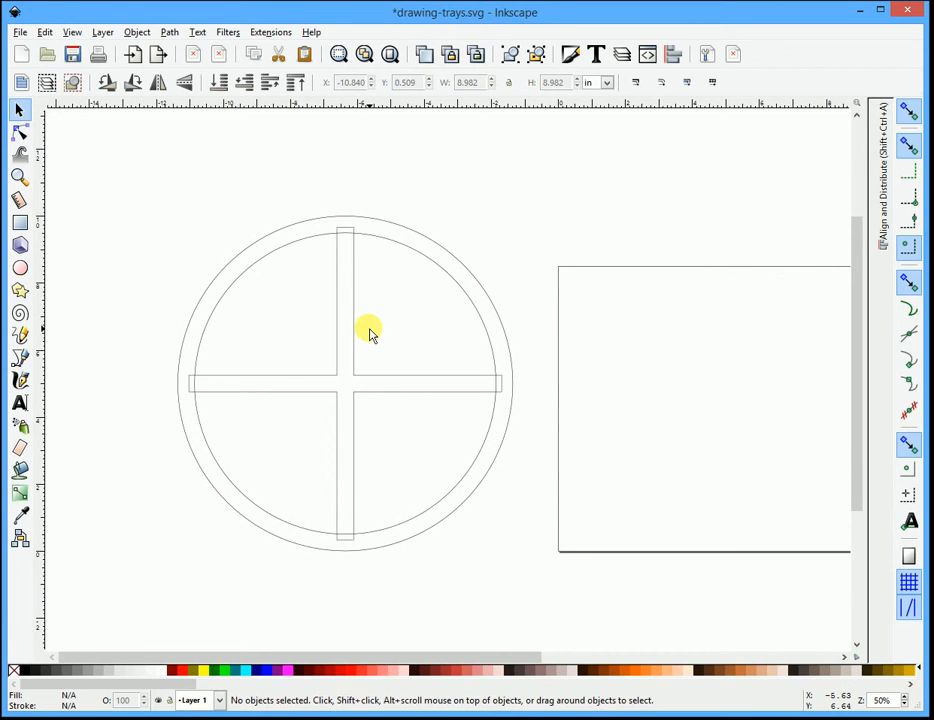
# Step: Duplicate the vertical bar, rotate the copy 45° counterclockwise, and center the diagonal bar on the circles
pyautogui.click(356, 321)
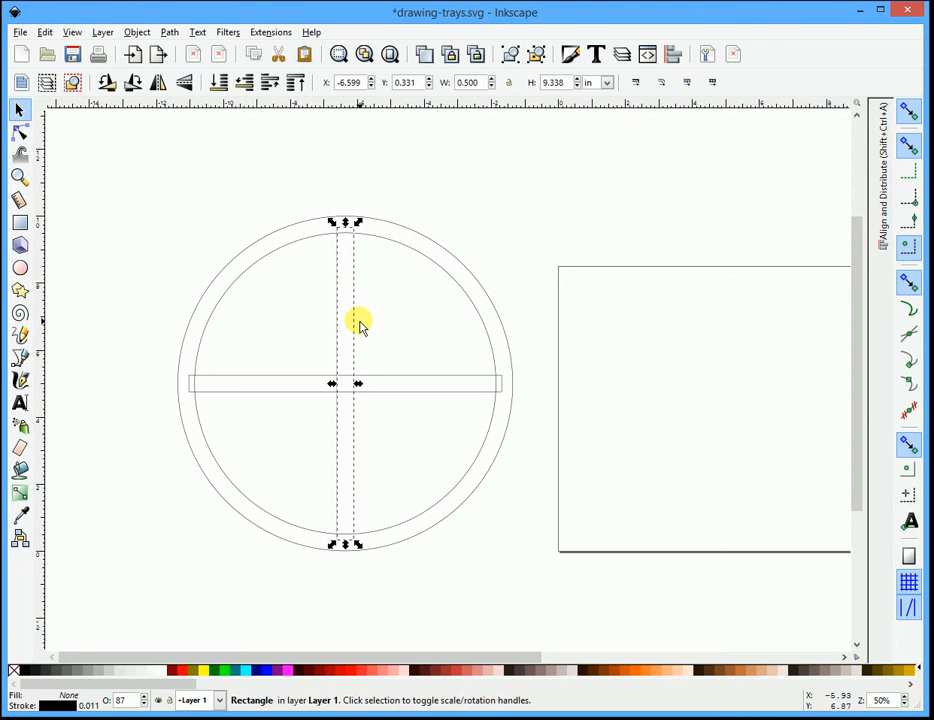
pyautogui.hotkey('ctrl', 'c')
pyautogui.hotkey('ctrl', 'v')
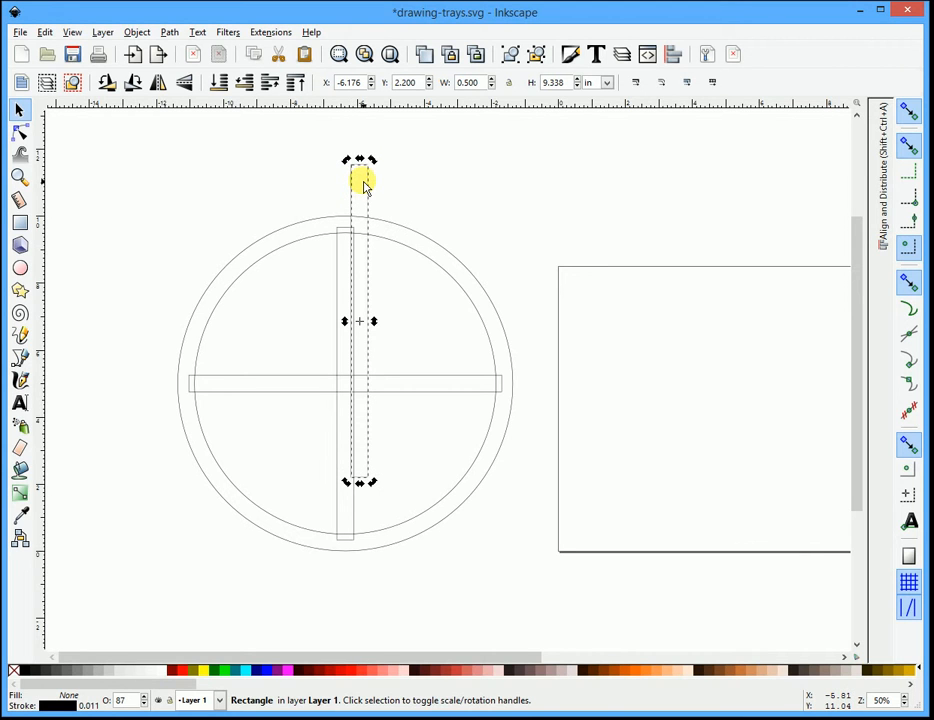
pyautogui.moveTo(373, 161); pyautogui.dragTo(277, 202)
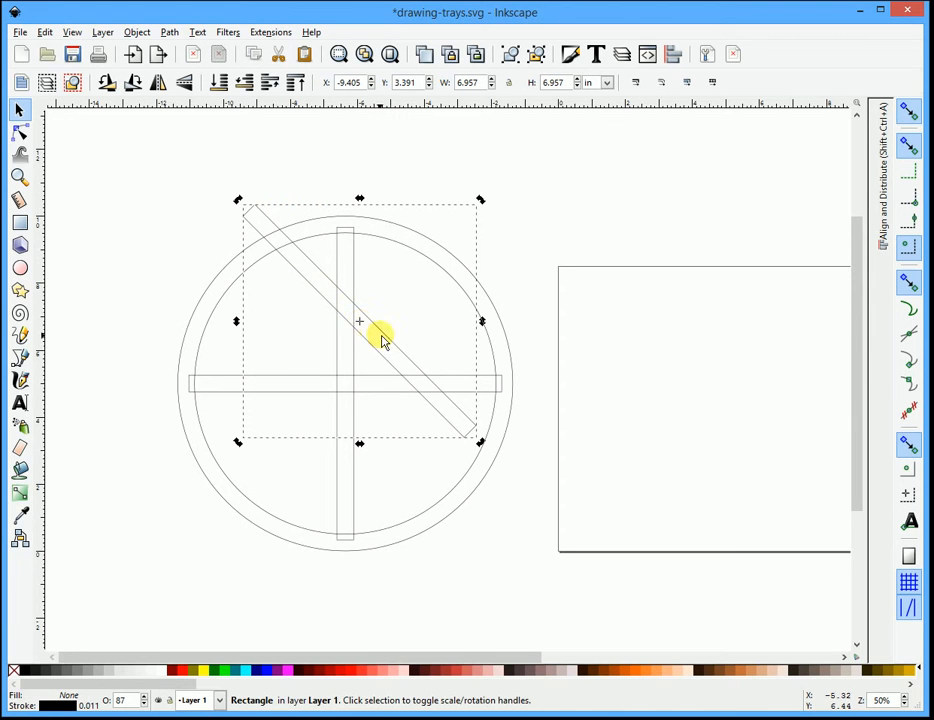
pyautogui.moveTo(381, 336); pyautogui.dragTo(381, 407)
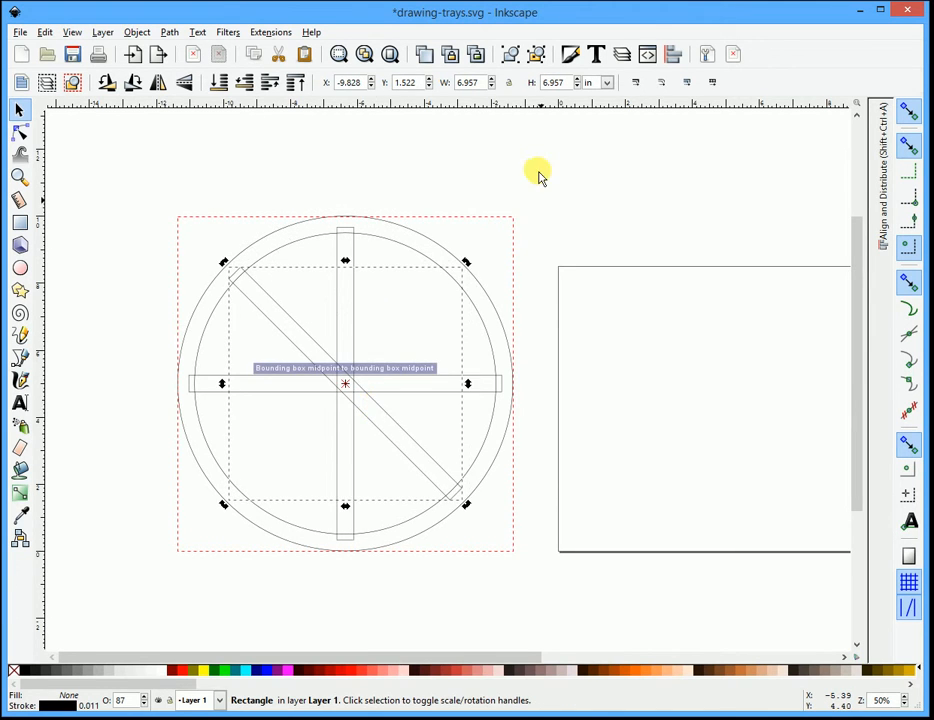
pyautogui.click(500, 201)
# Step: Duplicate the diagonal bar, flip the copy horizontally, and center it on the circles as the opposite diagonal
pyautogui.click(389, 446)
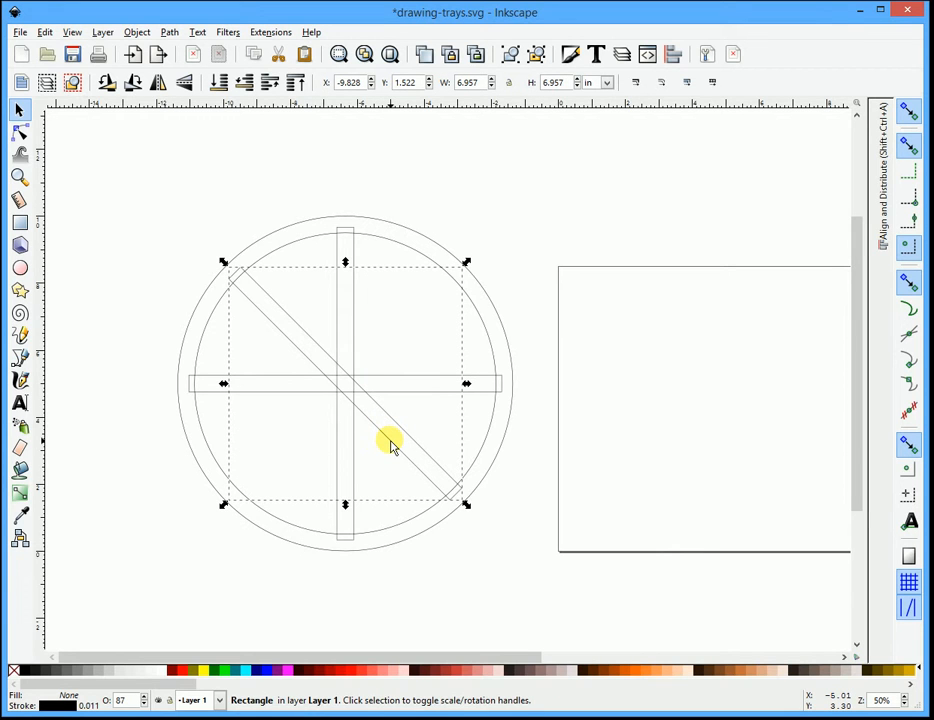
pyautogui.hotkey('ctrl', 'v')
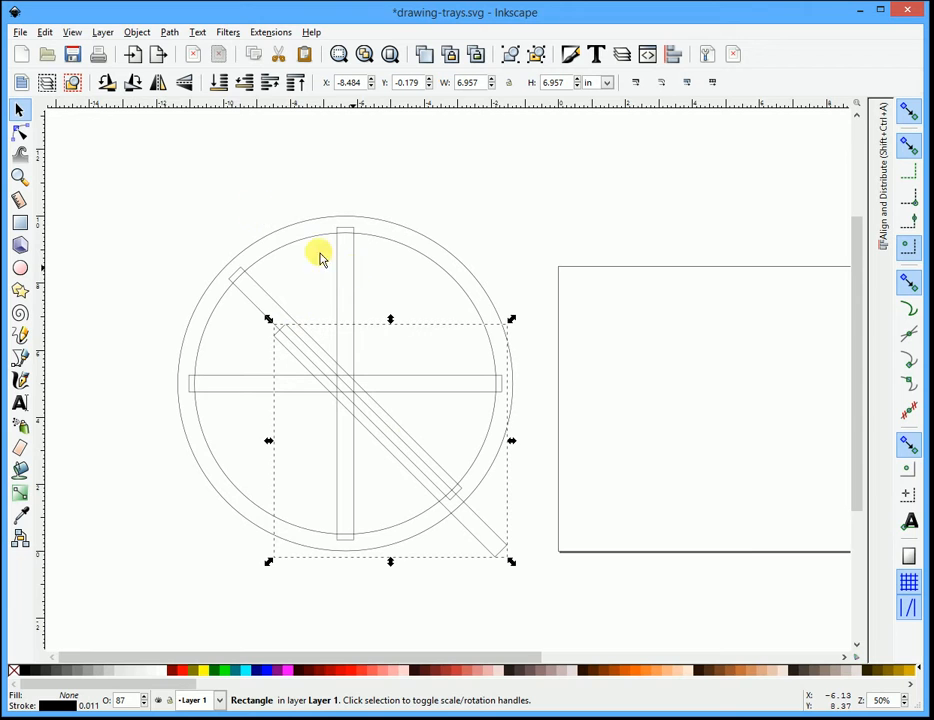
pyautogui.click(158, 85)
pyautogui.moveTo(419, 425); pyautogui.dragTo(371, 359)
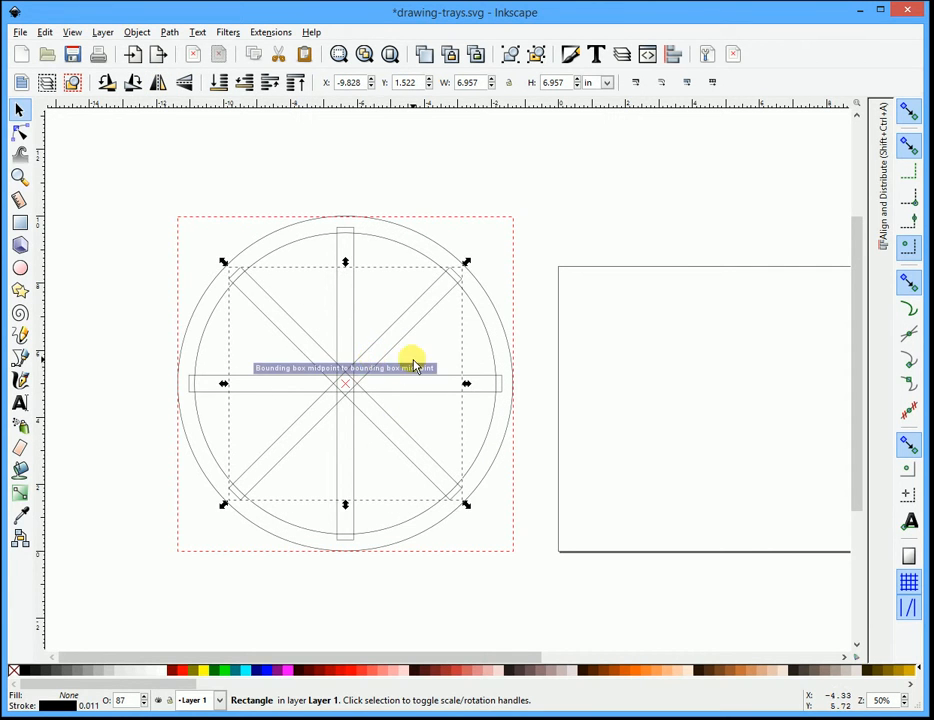
pyautogui.click(507, 214)
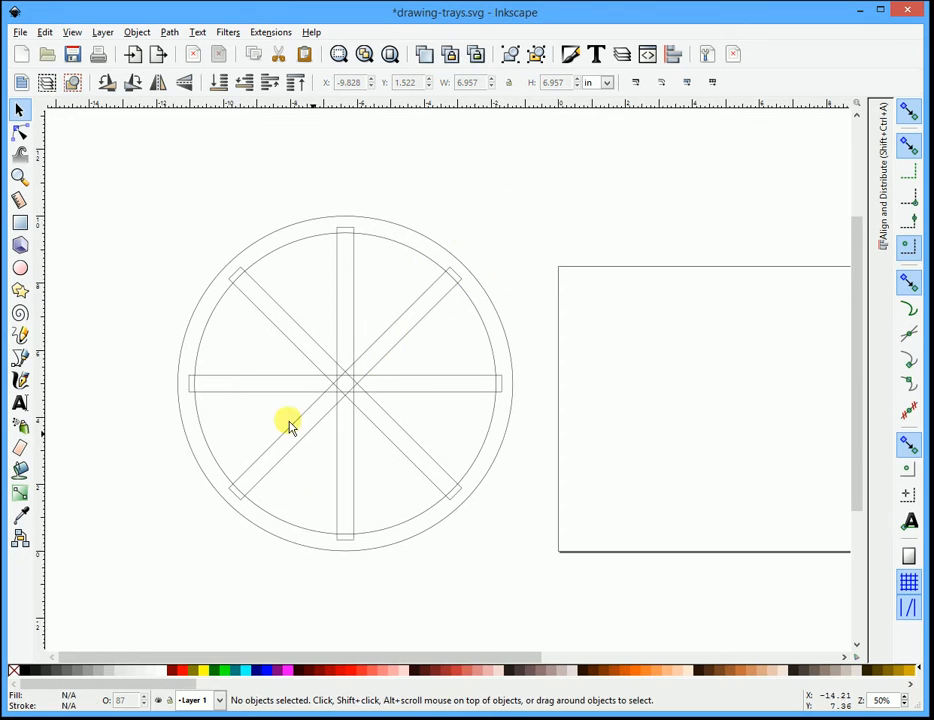
# Step: Merge the vertical bar, the horizontal bar and the diagonal running from upper left to lower right with Union
pyautogui.click(284, 340)
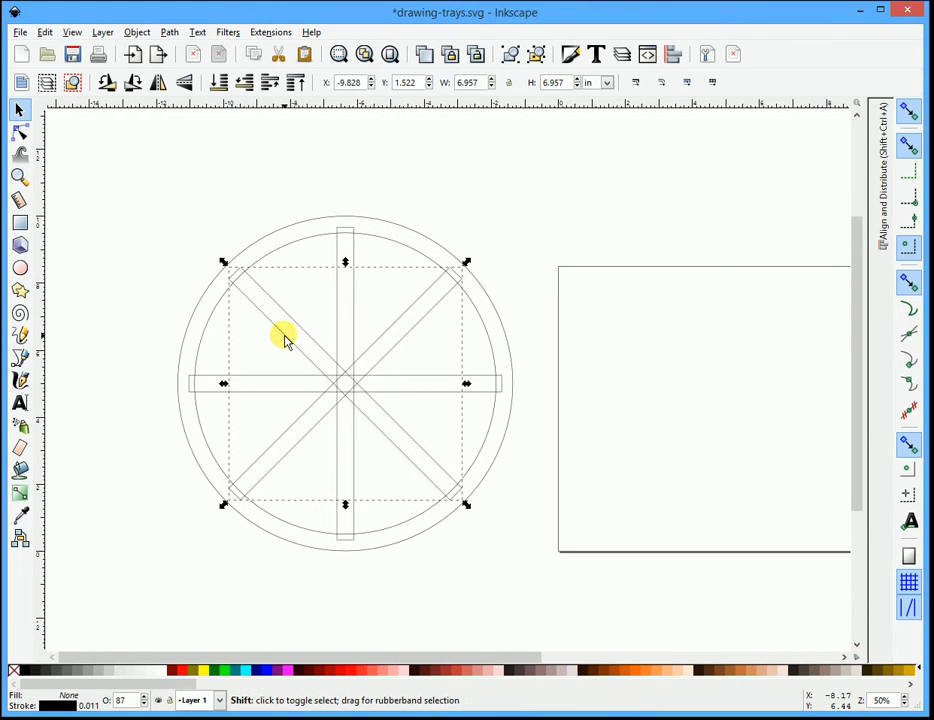
pyautogui.keyDown('shift'); pyautogui.click(338, 245); pyautogui.keyUp('shift')
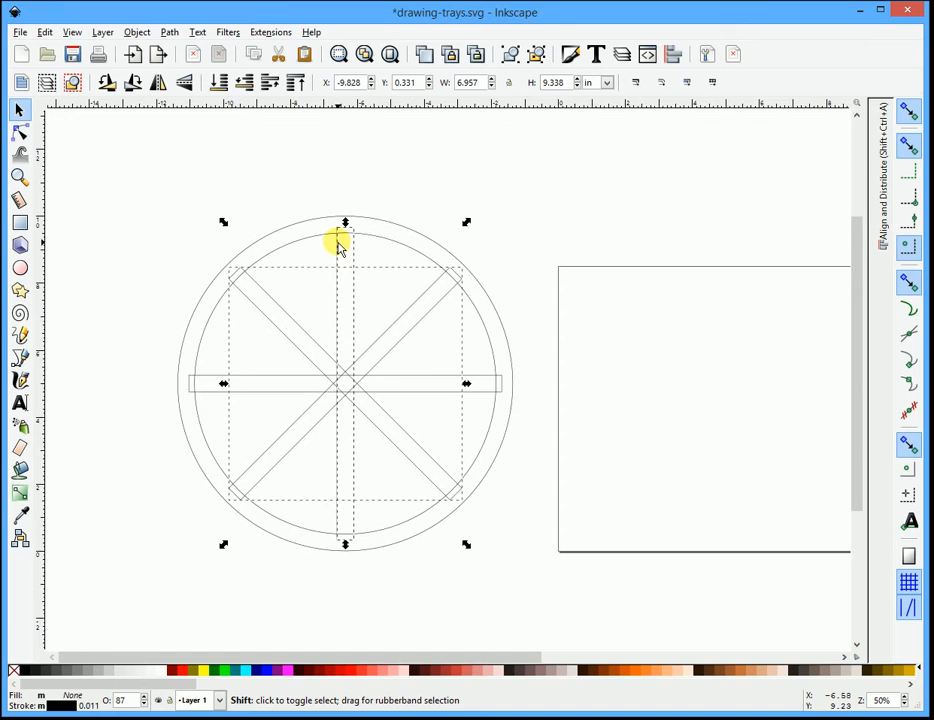
pyautogui.keyDown('shift'); pyautogui.click(486, 391); pyautogui.keyUp('shift')
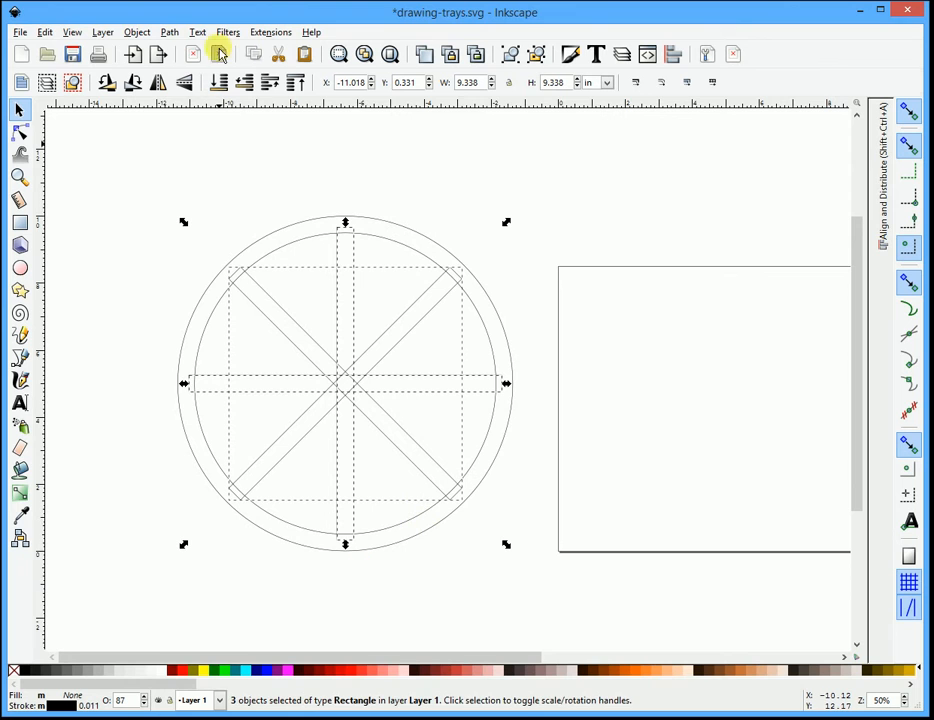
pyautogui.click(168, 33)
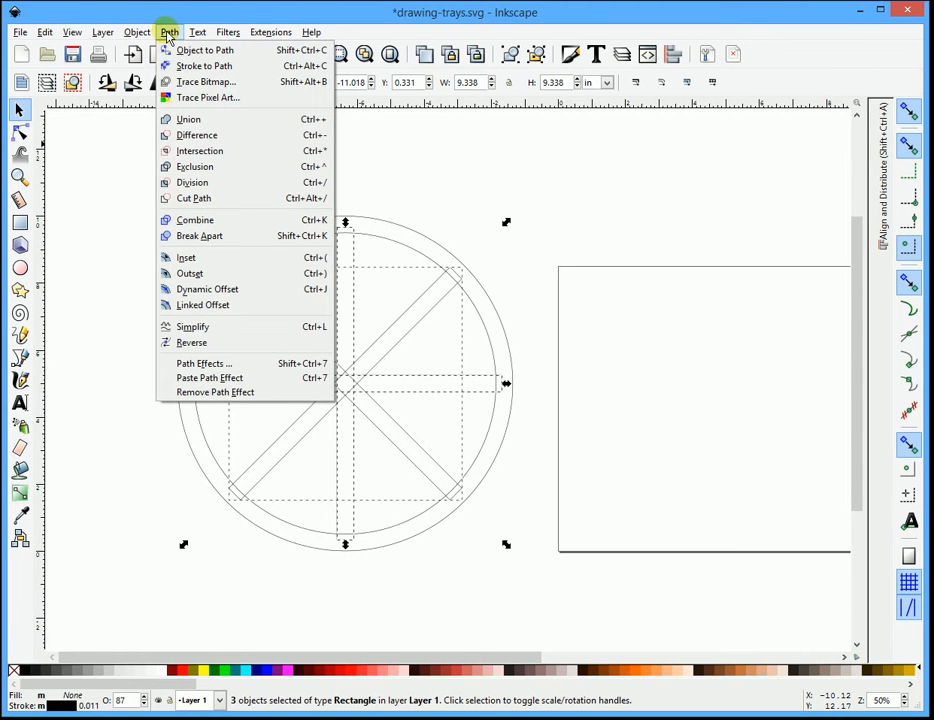
pyautogui.click(204, 120)
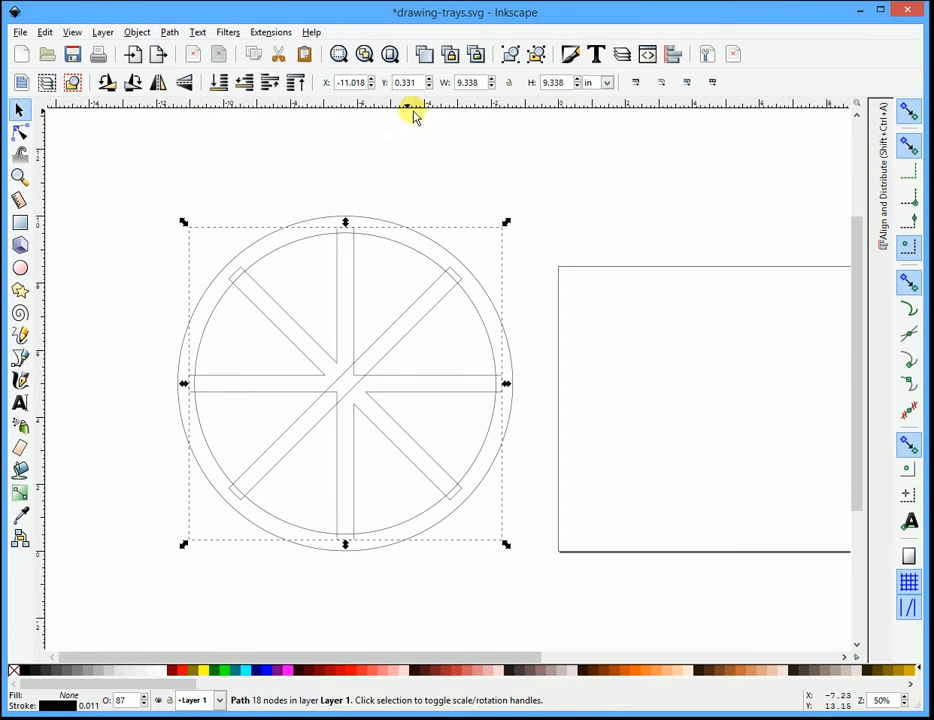
pyautogui.click(611, 175)
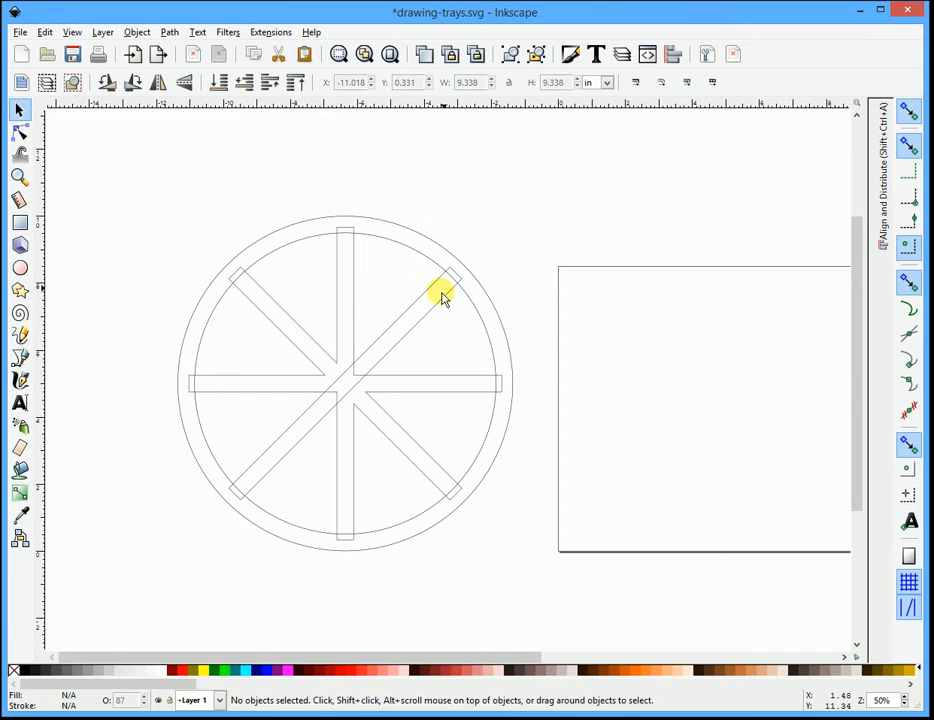
# Step: Merge the remaining diagonal bar into the united divider shape with Union
pyautogui.click(345, 285)
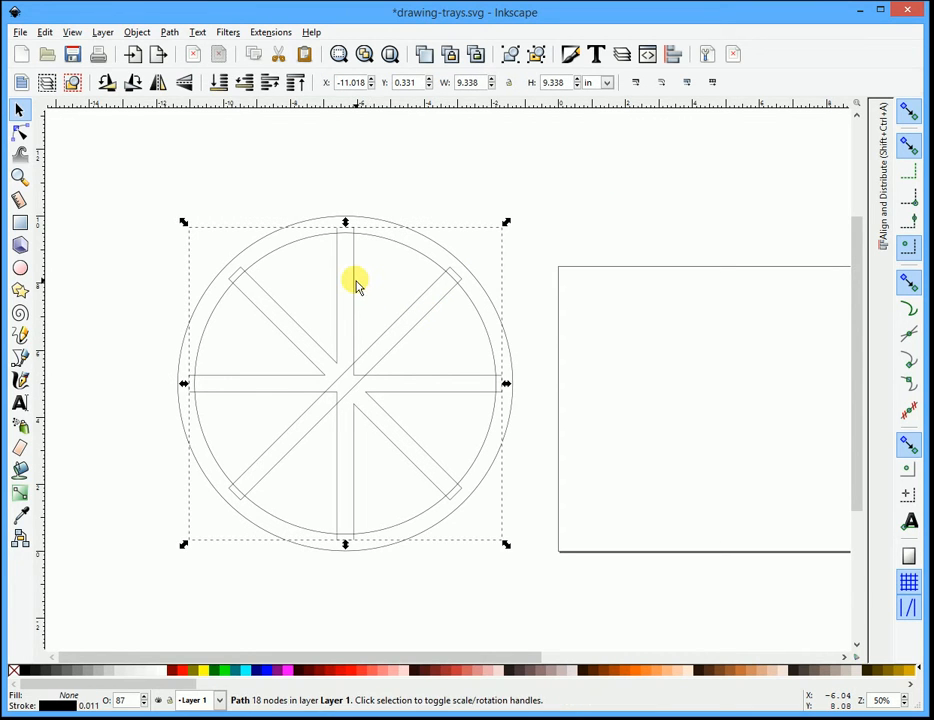
pyautogui.press('shift')
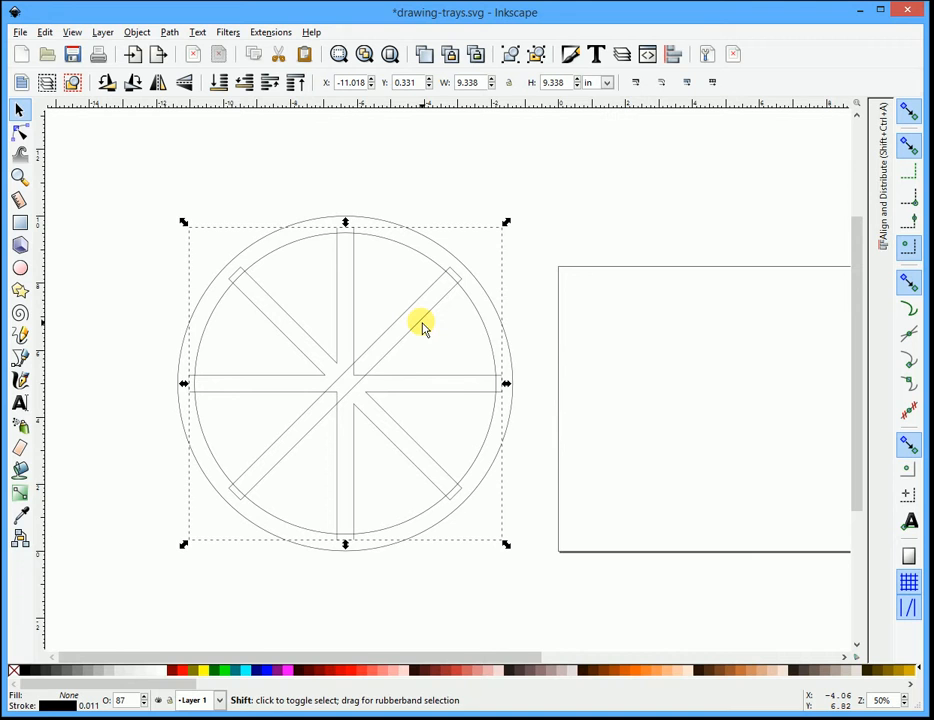
pyautogui.keyDown('shift'); pyautogui.click(347, 217); pyautogui.keyUp('shift')
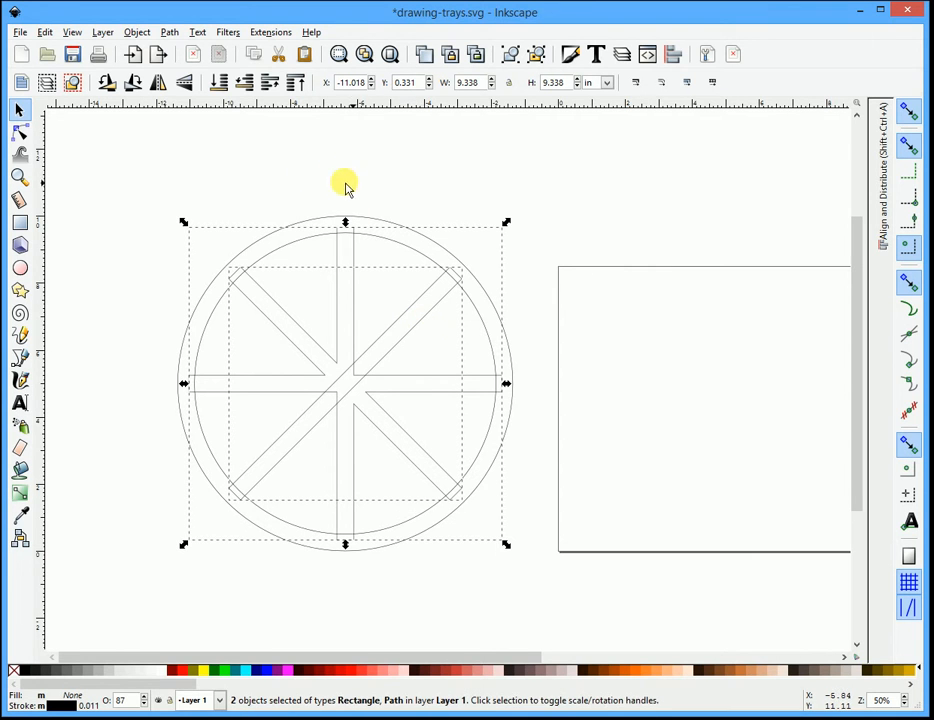
pyautogui.click(172, 32)
pyautogui.click(188, 120)
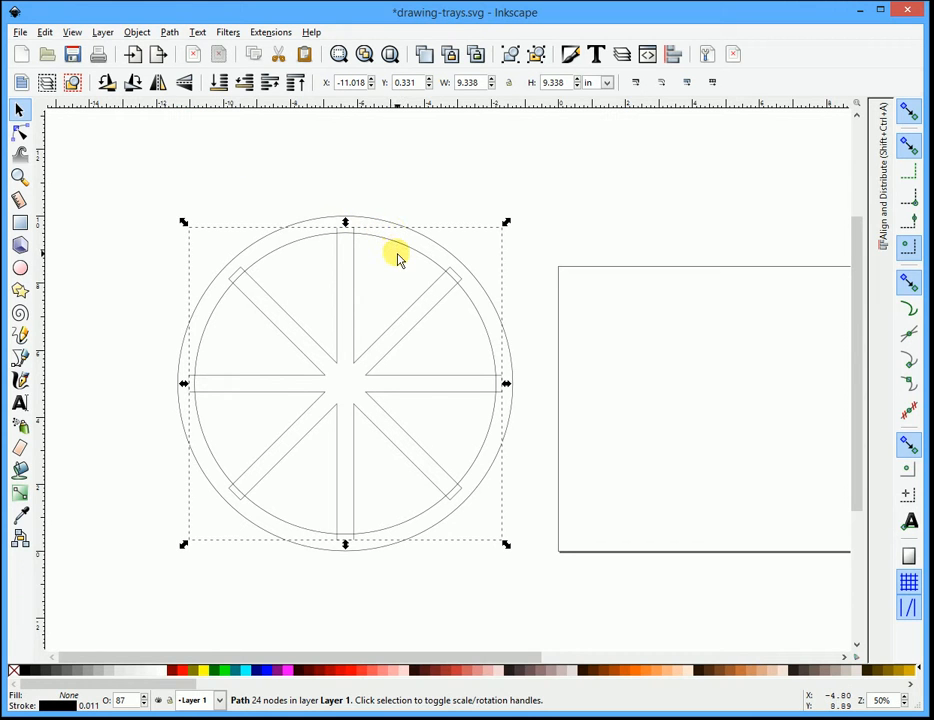
# Step: Subtract the eight-spoke divider shape from the inner circle with Difference, and clear the selection
pyautogui.press('shift')
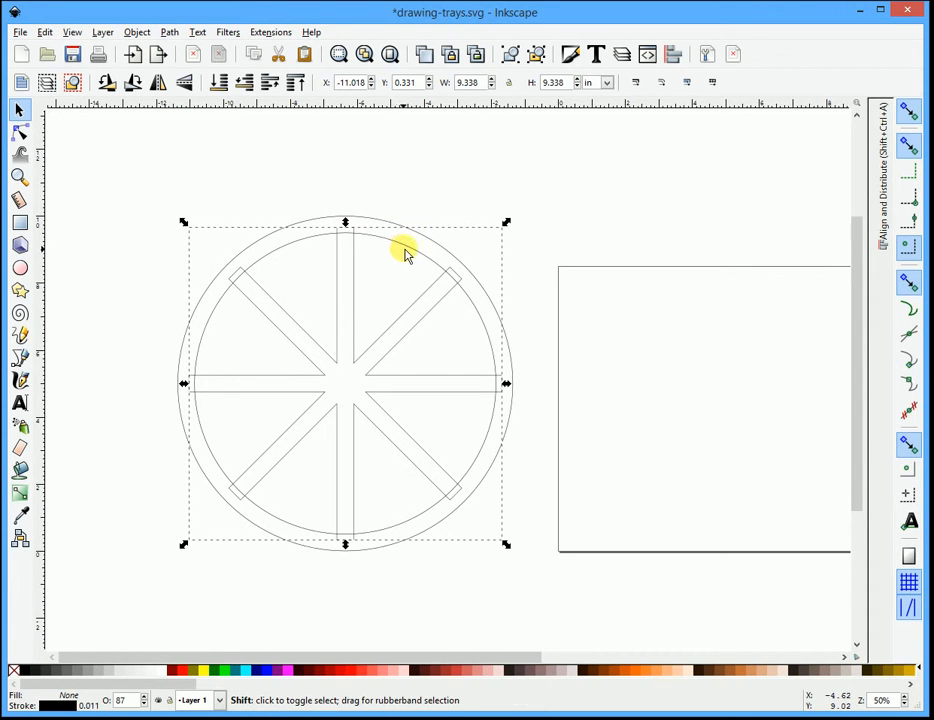
pyautogui.keyDown('shift'); pyautogui.click(410, 253); pyautogui.keyUp('shift')
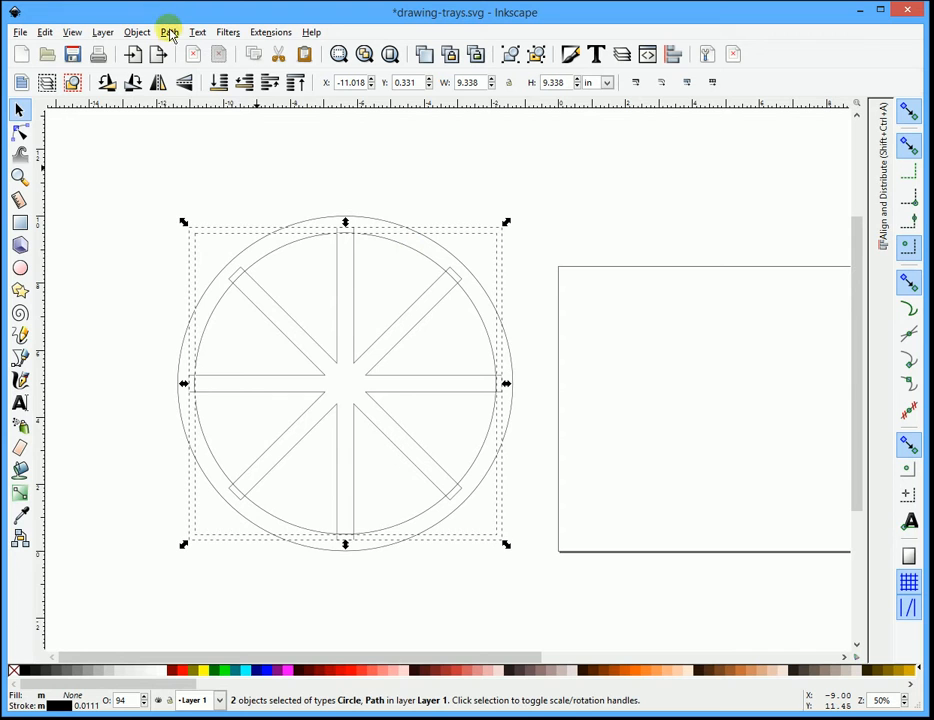
pyautogui.click(170, 33)
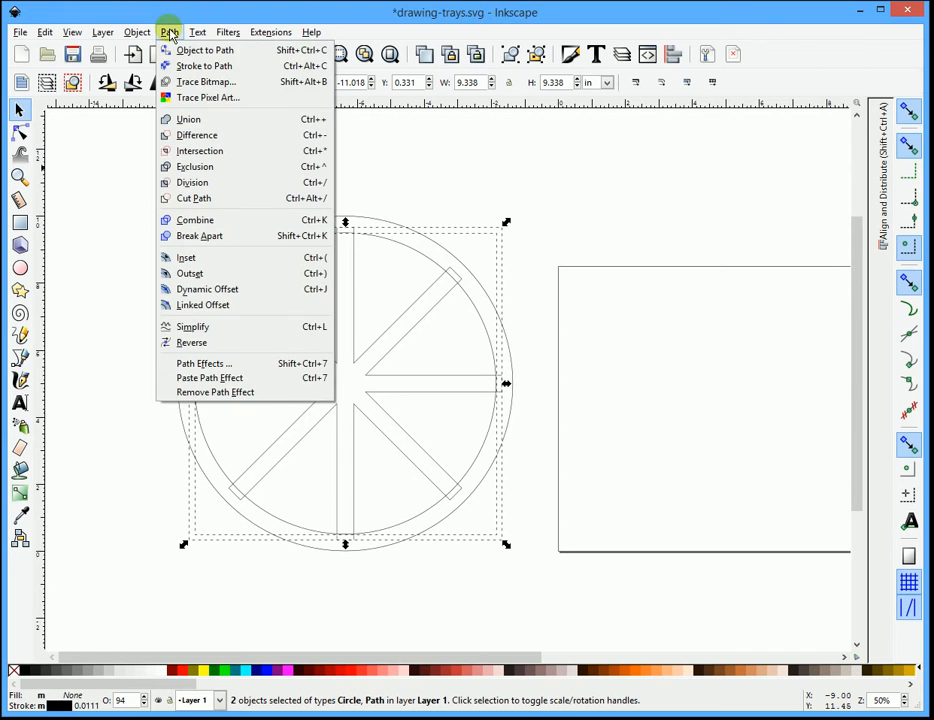
pyautogui.click(218, 140)
pyautogui.press('Escape')
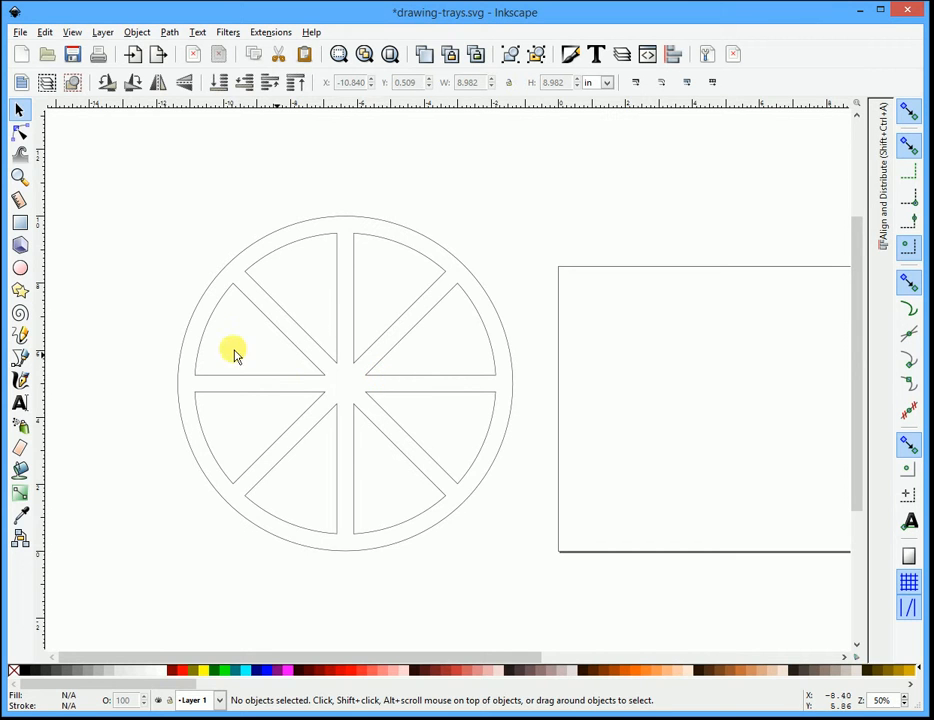
# Step: Delete the whole round tray drawing, including the outer circle and all wedge compartments
pyautogui.keyDown('ctrl'); pyautogui.scroll(-2, 179, 319); pyautogui.keyUp('ctrl')
pyautogui.keyDown('ctrl'); pyautogui.scroll(1, 407, 350); pyautogui.keyUp('ctrl')
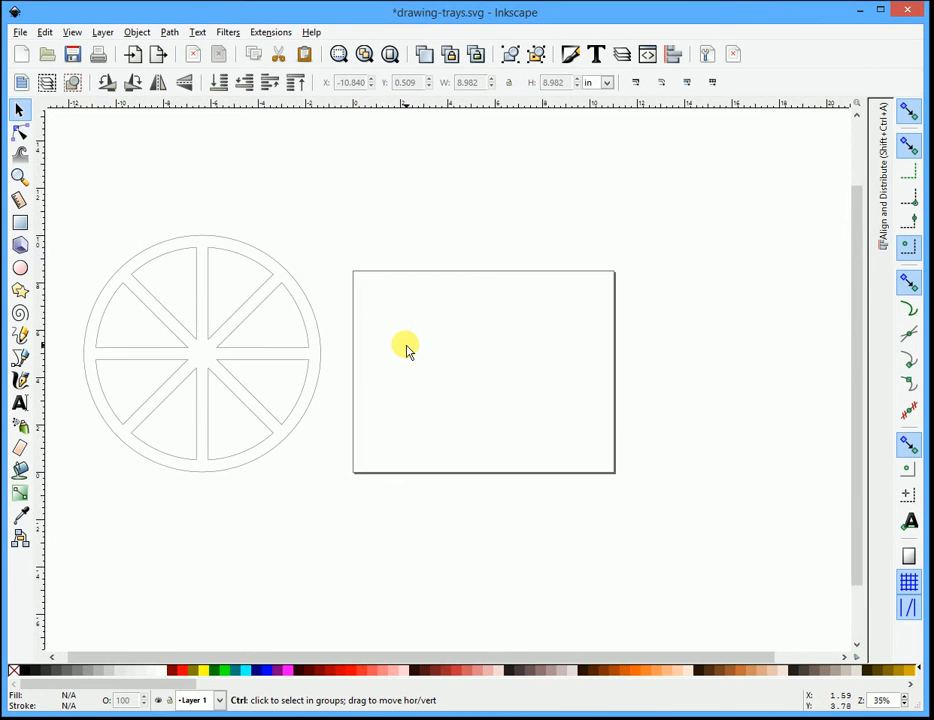
pyautogui.moveTo(57, 218); pyautogui.dragTo(383, 510)
pyautogui.press('Delete')
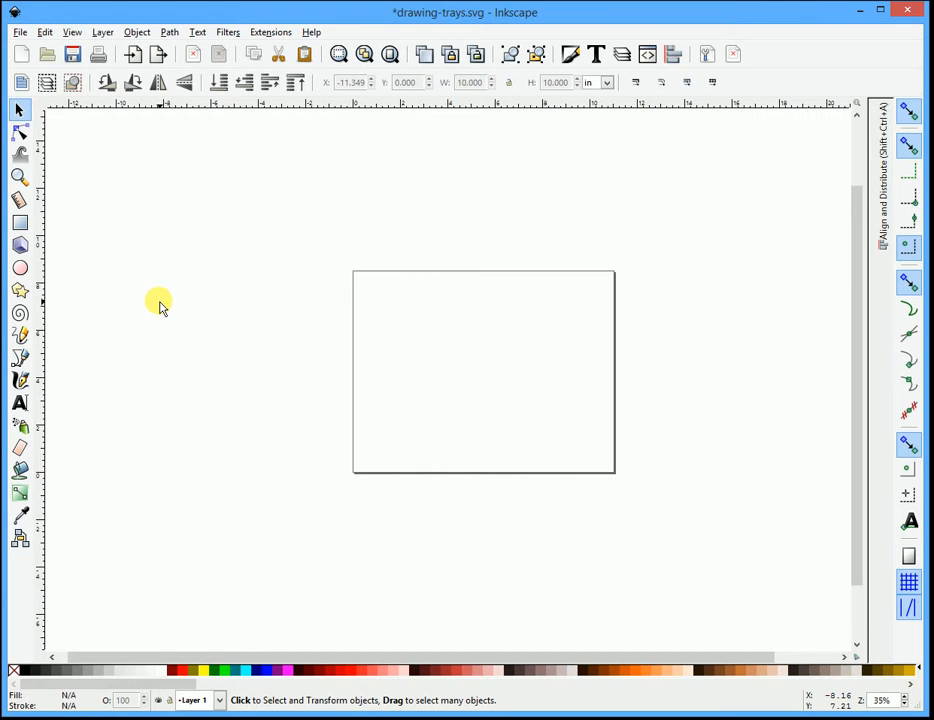
# Step: Draw a regular polygon with 8 corners, about 8.9 in wide, in the empty area beside the page
pyautogui.click(19, 292)
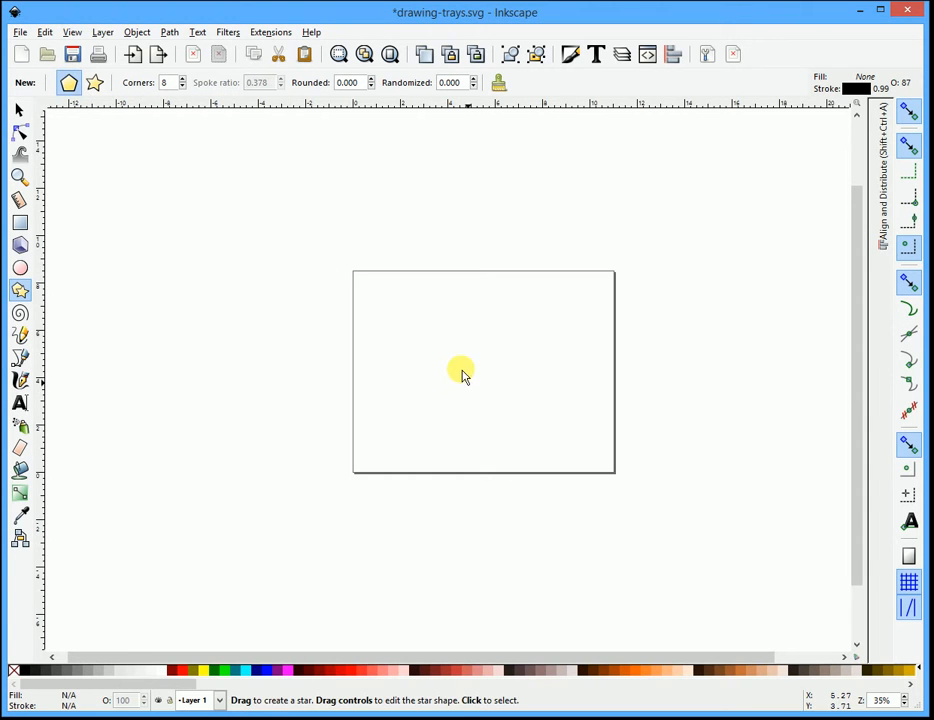
pyautogui.press('ctrl')
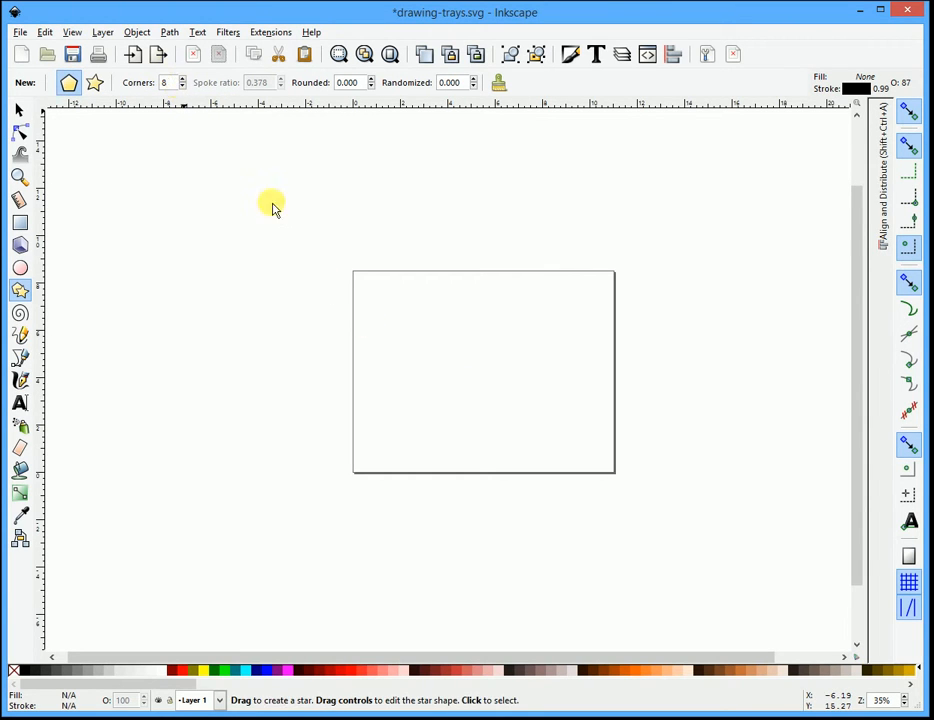
pyautogui.press('ctrl')
pyautogui.moveTo(428, 336); pyautogui.dragTo(314, 393)
pyautogui.click(19, 109)
pyautogui.click(133, 392)
pyautogui.scroll(-1, 123, 360)
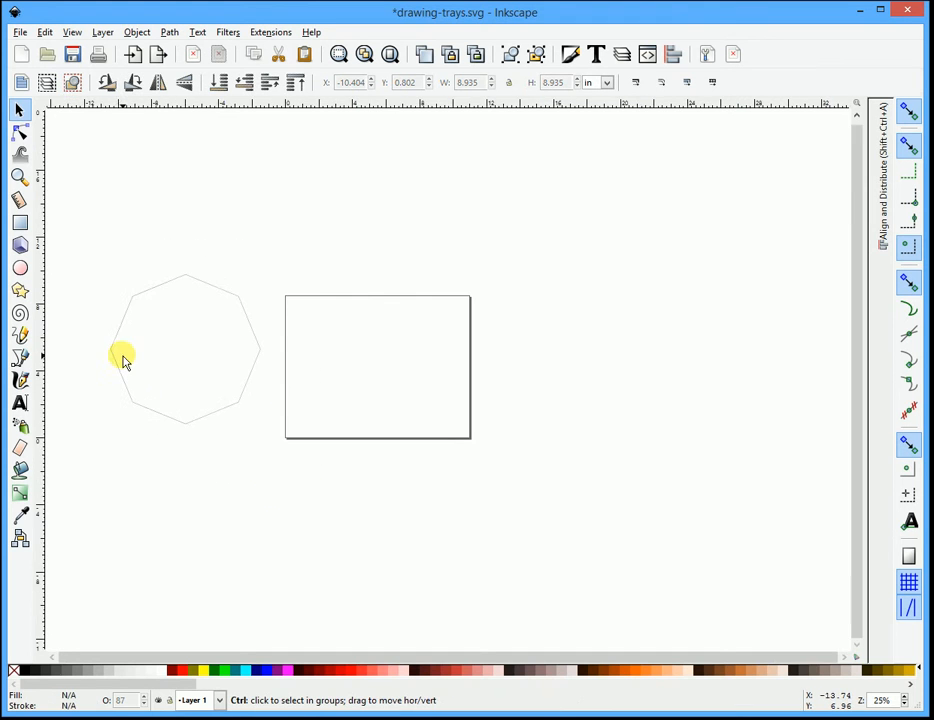
pyautogui.keyDown('ctrl'); pyautogui.scroll(3, 121, 361); pyautogui.keyUp('ctrl')
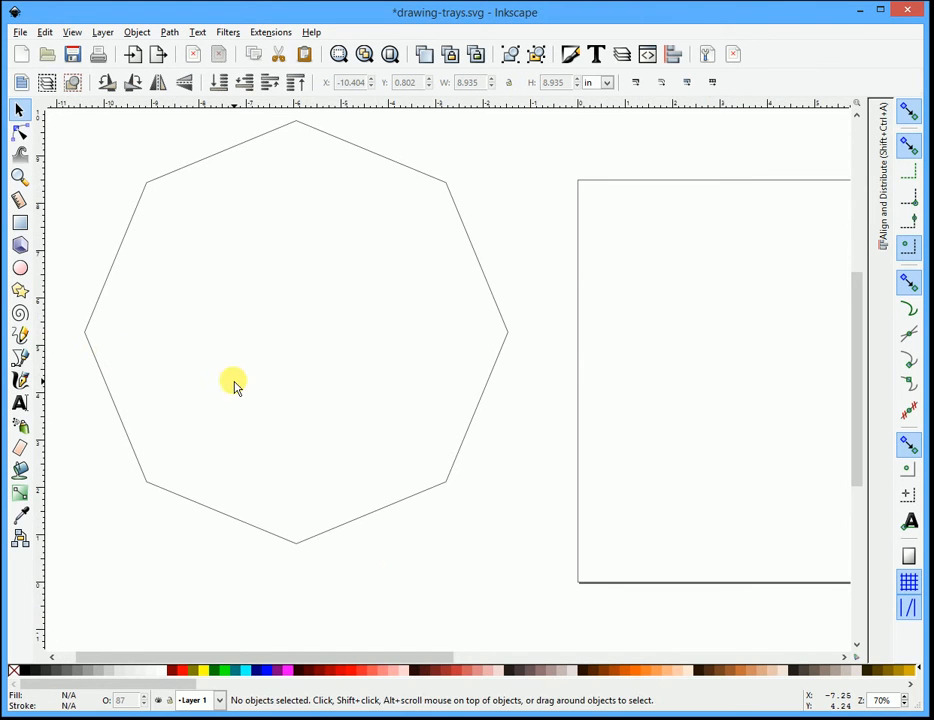
pyautogui.moveTo(417, 497); pyautogui.dragTo(429, 500)
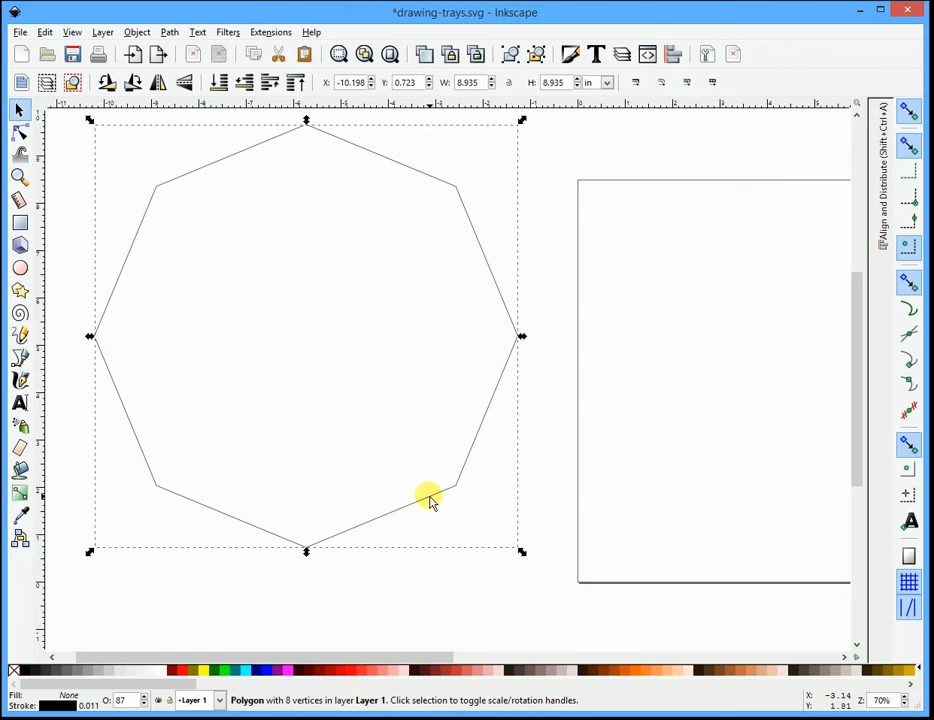
# Step: Rotate the octagon by 22.5° with Transform so its sides lie flat, and clear the selection
pyautogui.keyDown('ctrl'); pyautogui.scroll(-1, 421, 472); pyautogui.keyUp('ctrl')
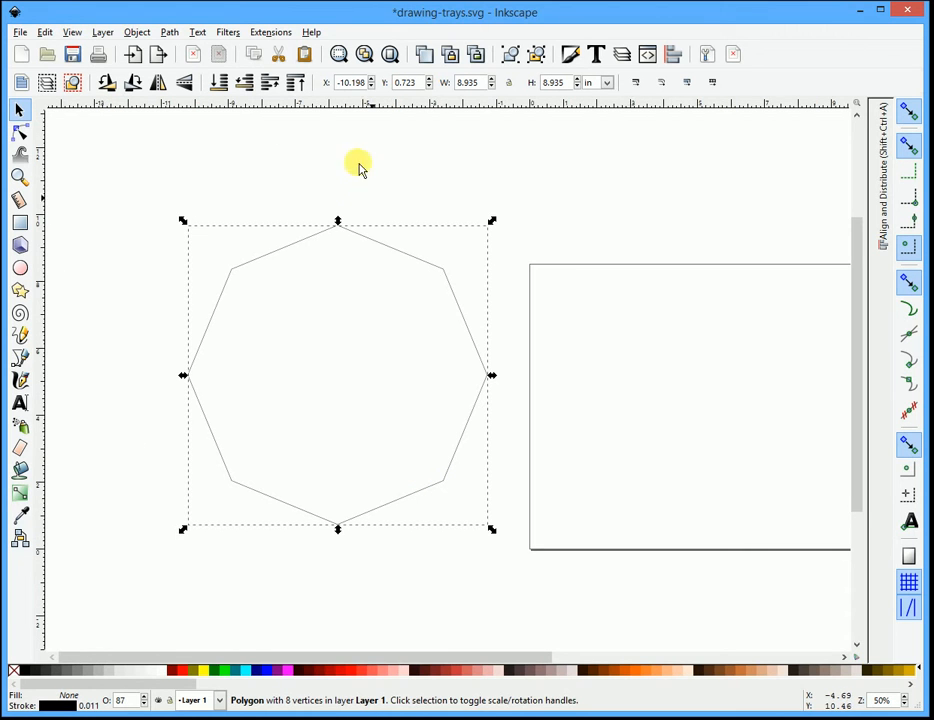
pyautogui.click(138, 32)
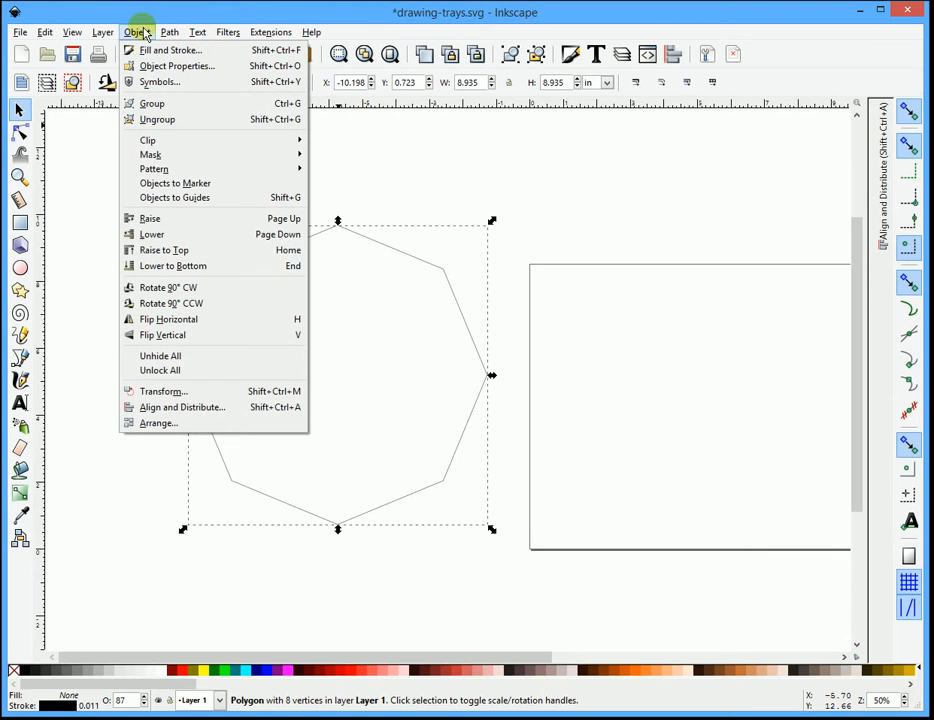
pyautogui.click(194, 391)
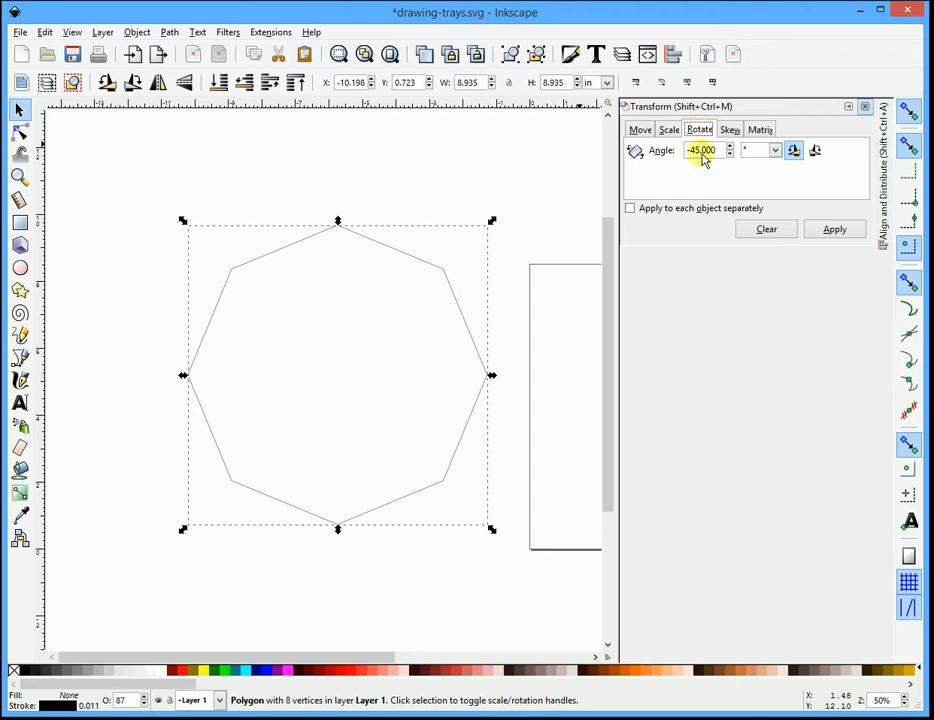
pyautogui.moveTo(715, 153); pyautogui.dragTo(674, 156)
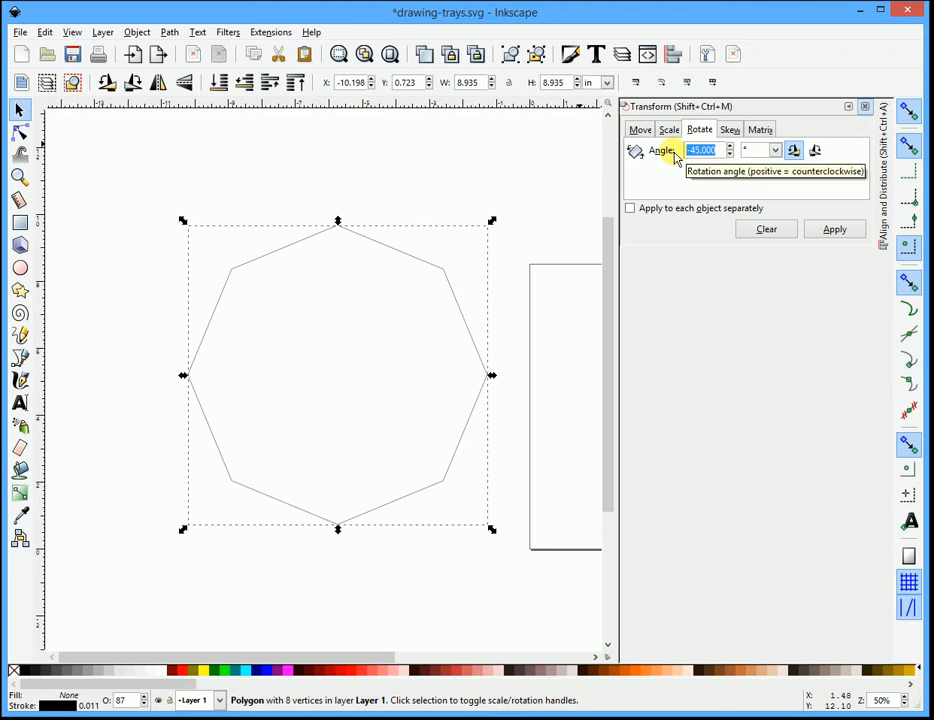
pyautogui.write('22.5')
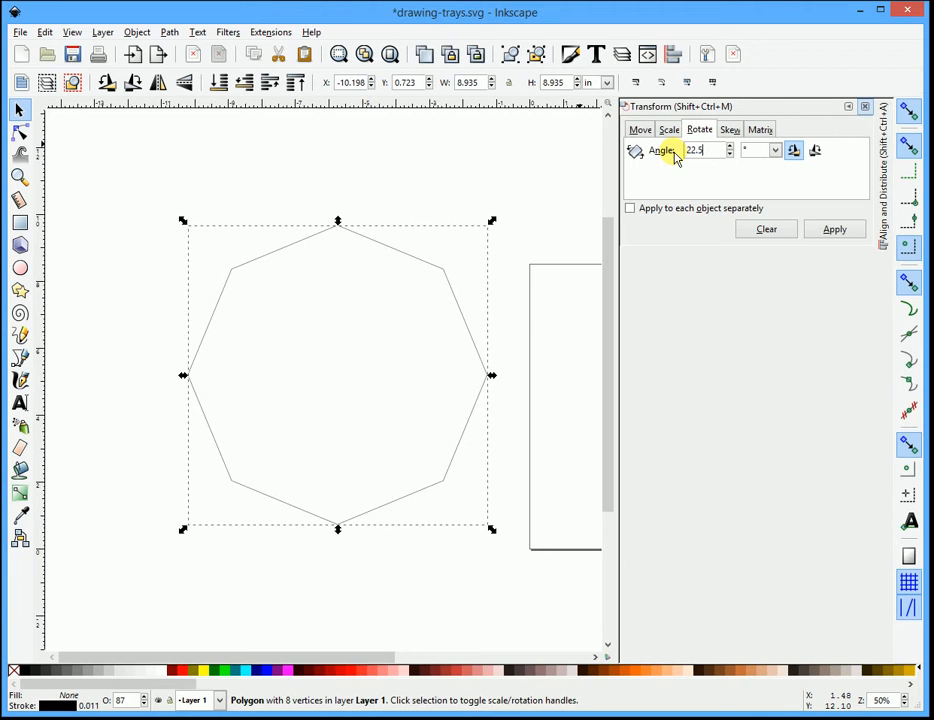
pyautogui.click(836, 230)
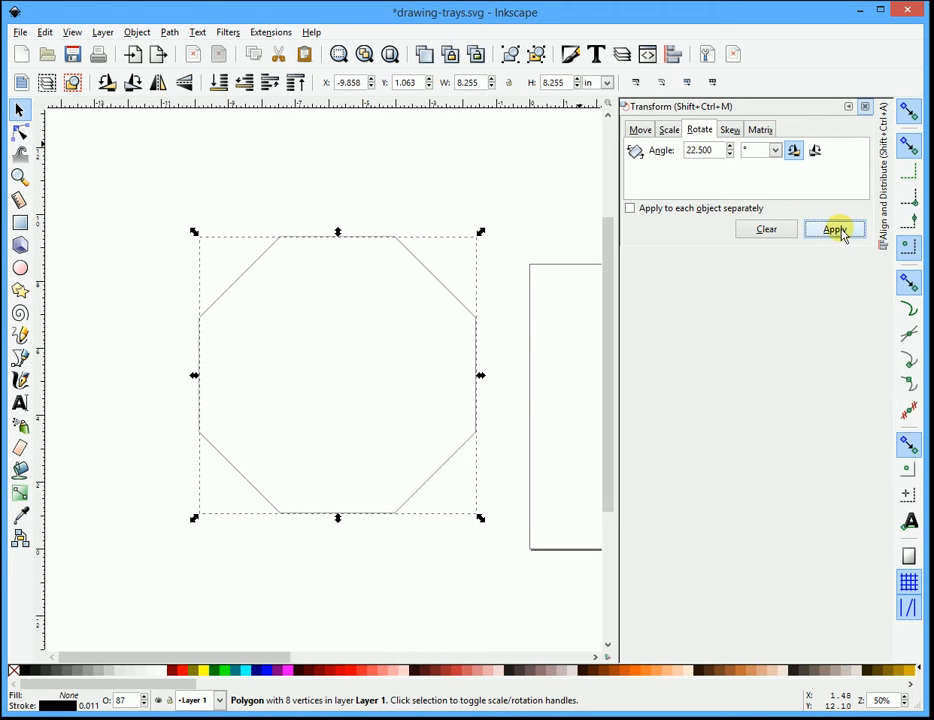
pyautogui.click(425, 548)
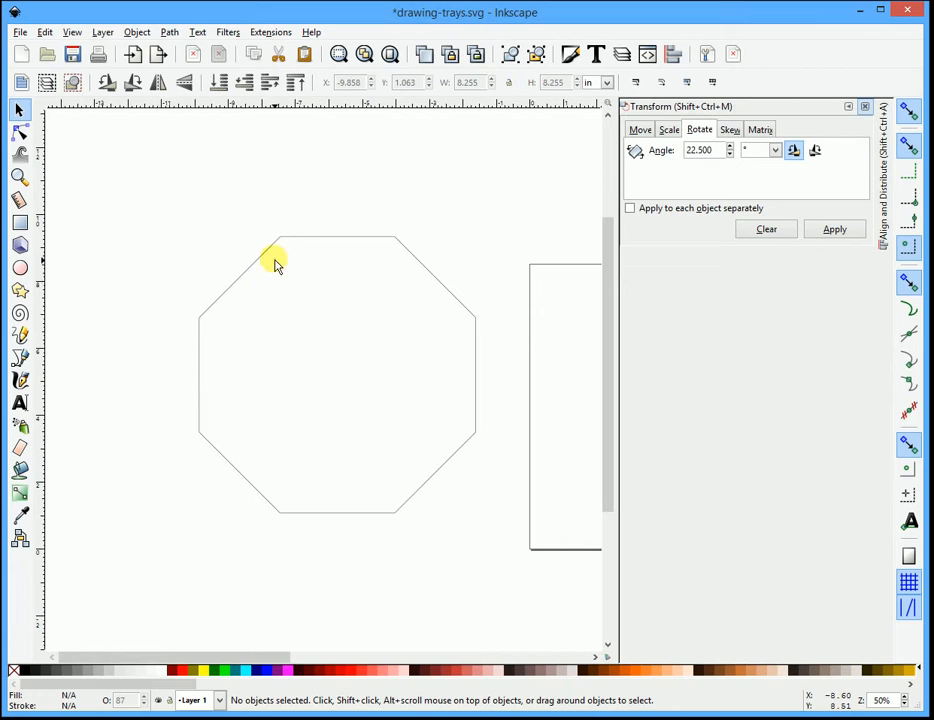
# Step: Scale the octagon to 10 in wide with proportions locked, and move it clear of the page
pyautogui.click(310, 238)
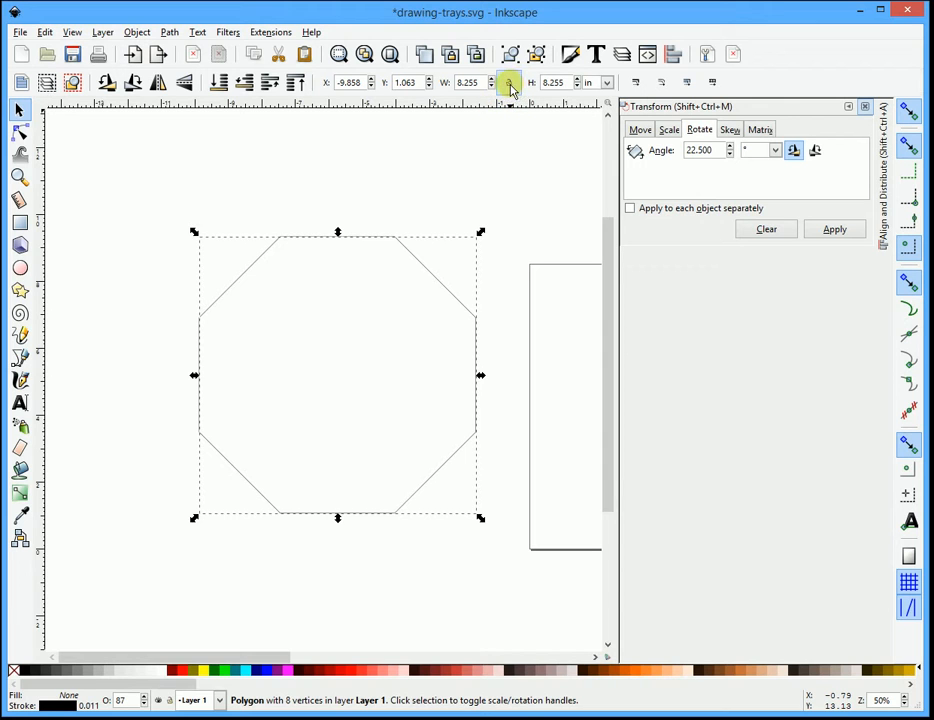
pyautogui.moveTo(478, 84); pyautogui.dragTo(446, 89)
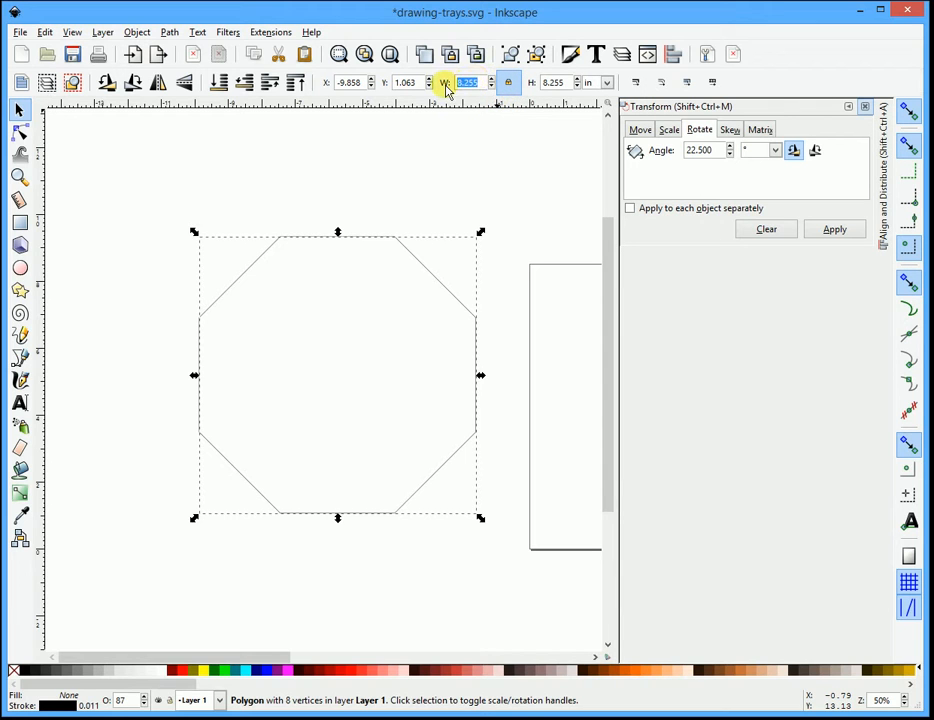
pyautogui.write('10')
pyautogui.press('Return')
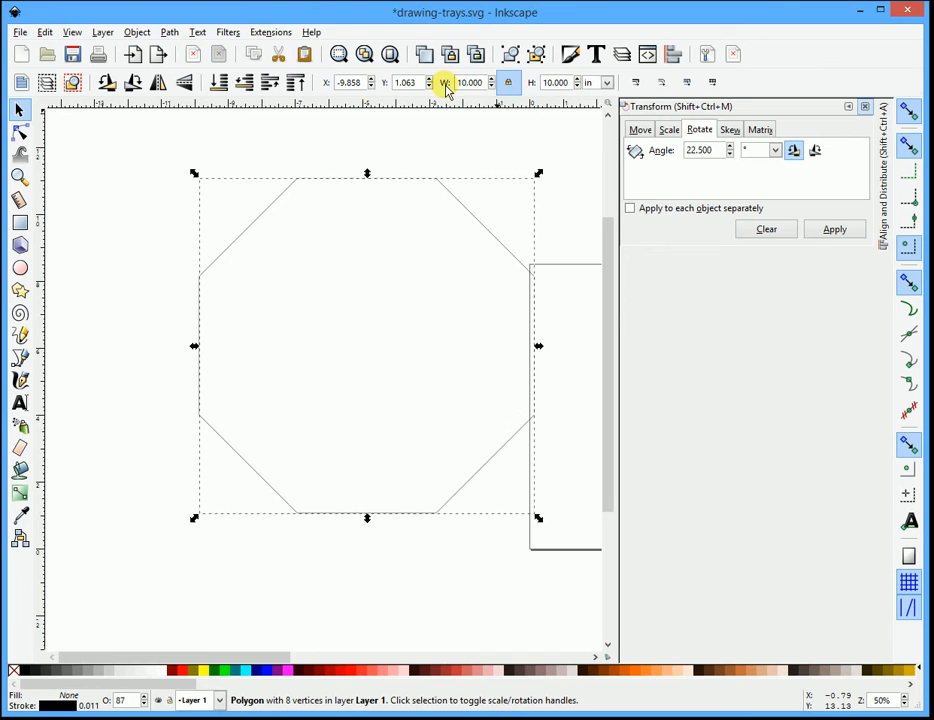
pyautogui.moveTo(475, 217); pyautogui.dragTo(411, 230)
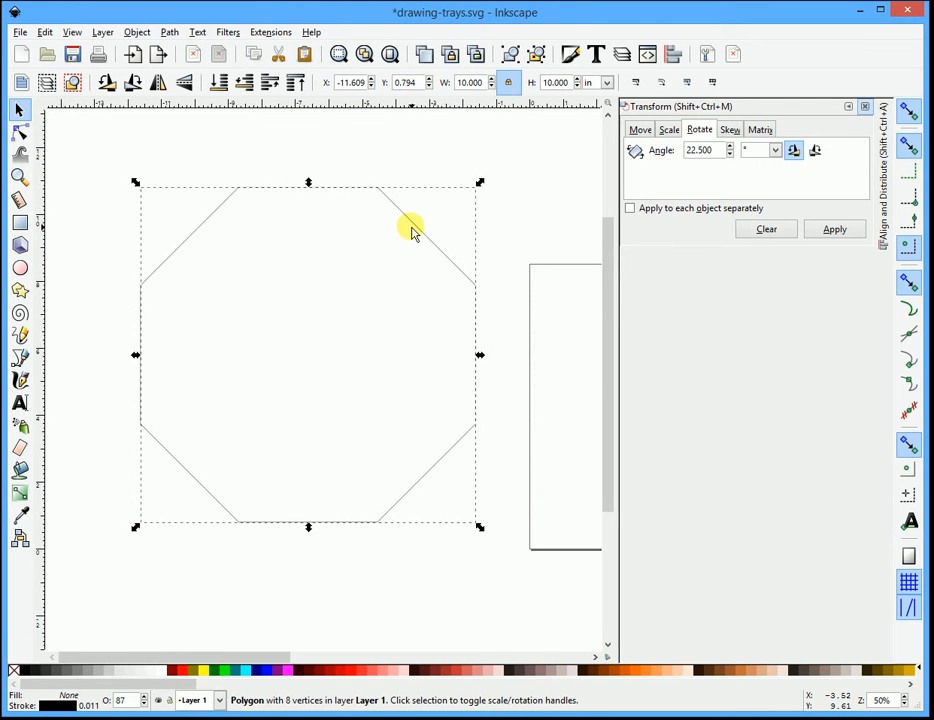
pyautogui.click(461, 219)
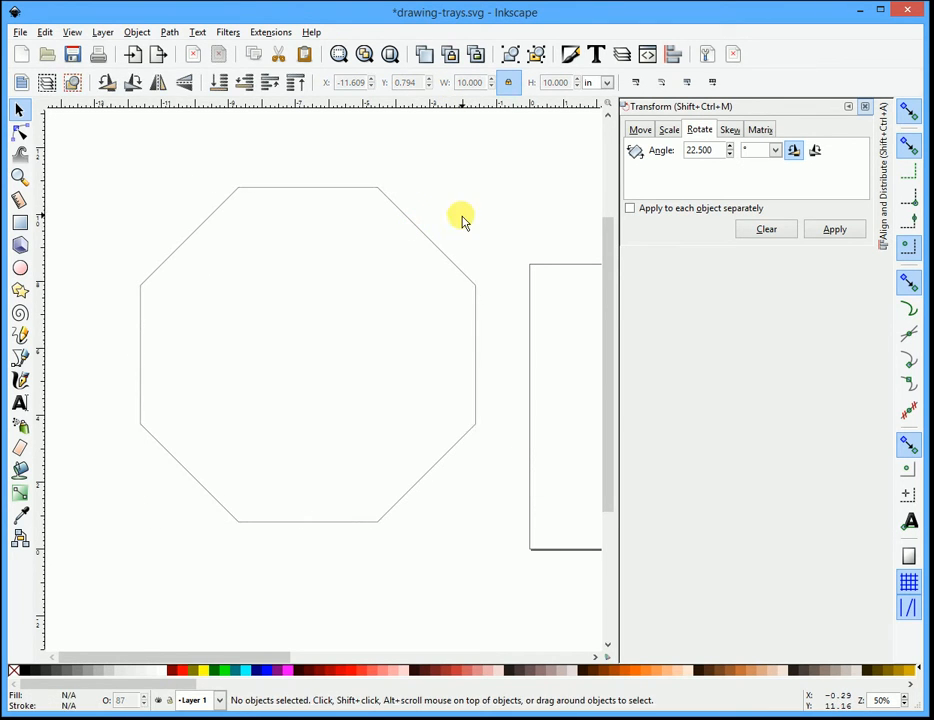
# Step: Duplicate the octagon, scale the copy to 9 in wide, and center it inside the original
pyautogui.click(427, 240)
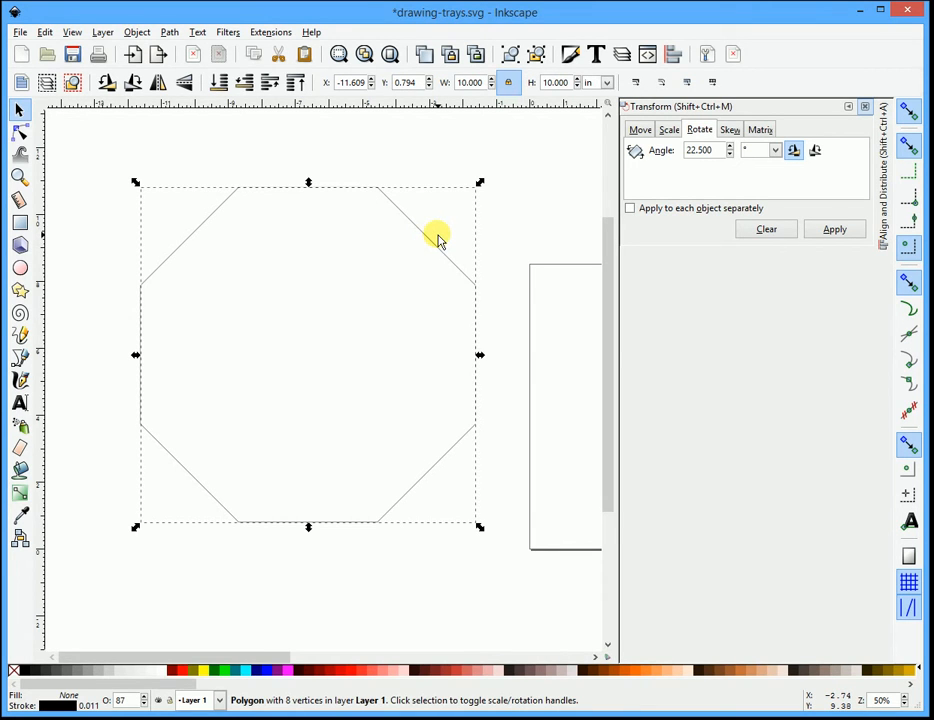
pyautogui.hotkey('ctrl', 'v')
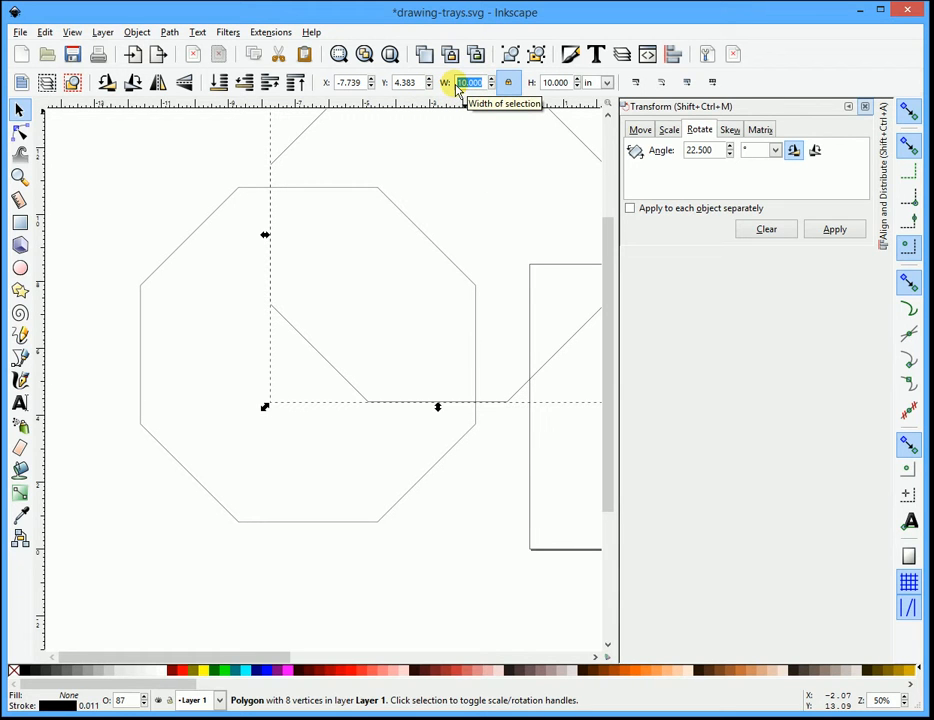
pyautogui.write('9')
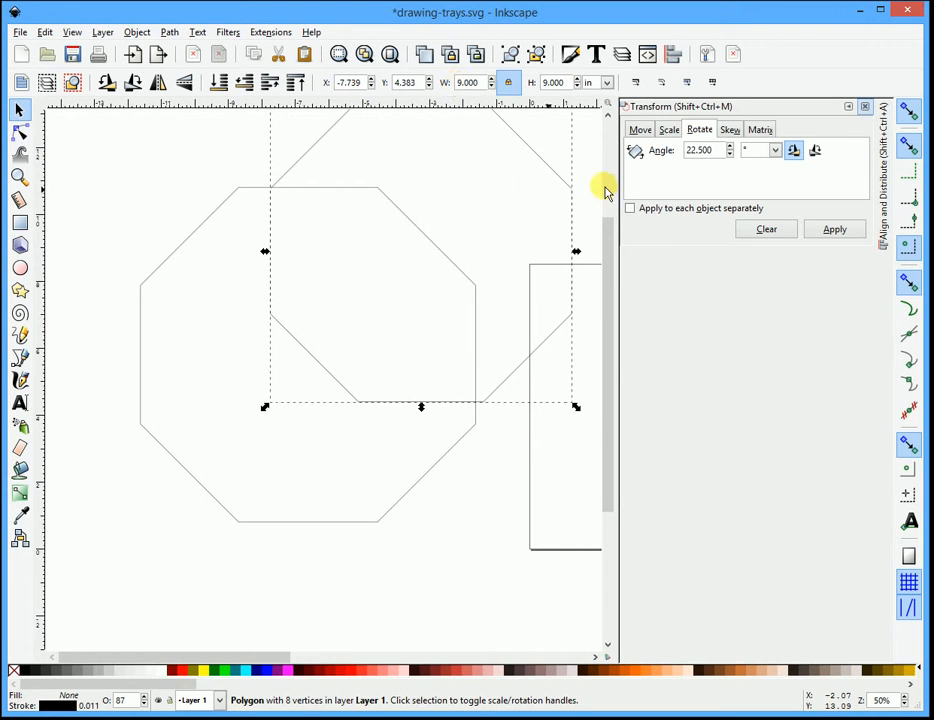
pyautogui.moveTo(574, 205); pyautogui.dragTo(450, 311)
pyautogui.click(427, 174)
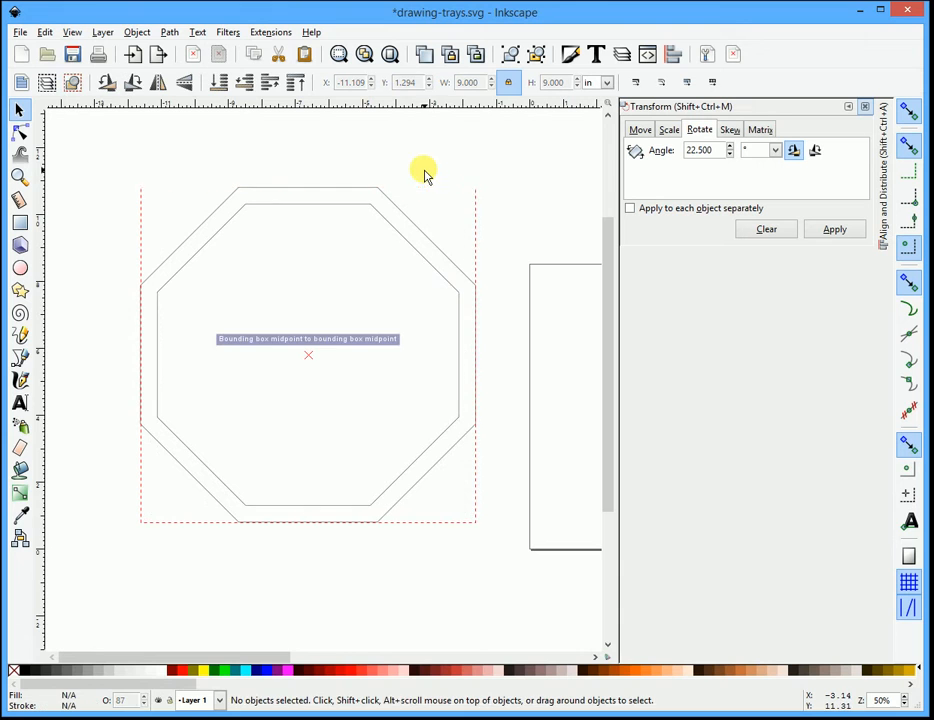
pyautogui.scroll(-2, 335, 270)
pyautogui.scroll(2, 331, 275)
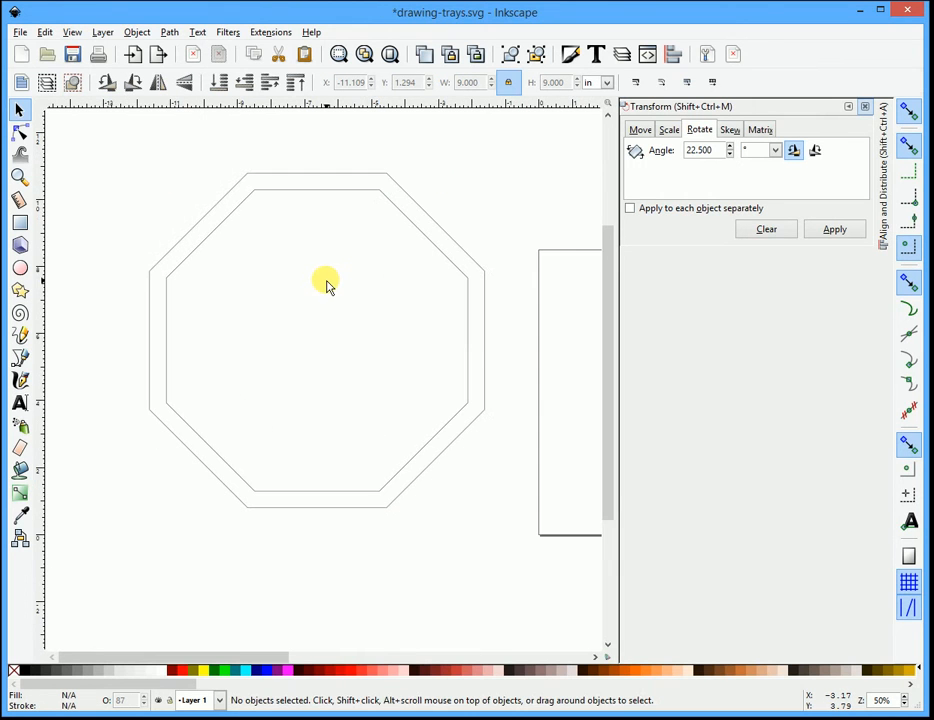
# Step: Draw a 0.5 in wide vertical bar centered in the octagons and stretch it to about 9.3 in, past the inner octagon's edges
pyautogui.click(26, 223)
pyautogui.moveTo(311, 265); pyautogui.dragTo(294, 419)
pyautogui.click(24, 108)
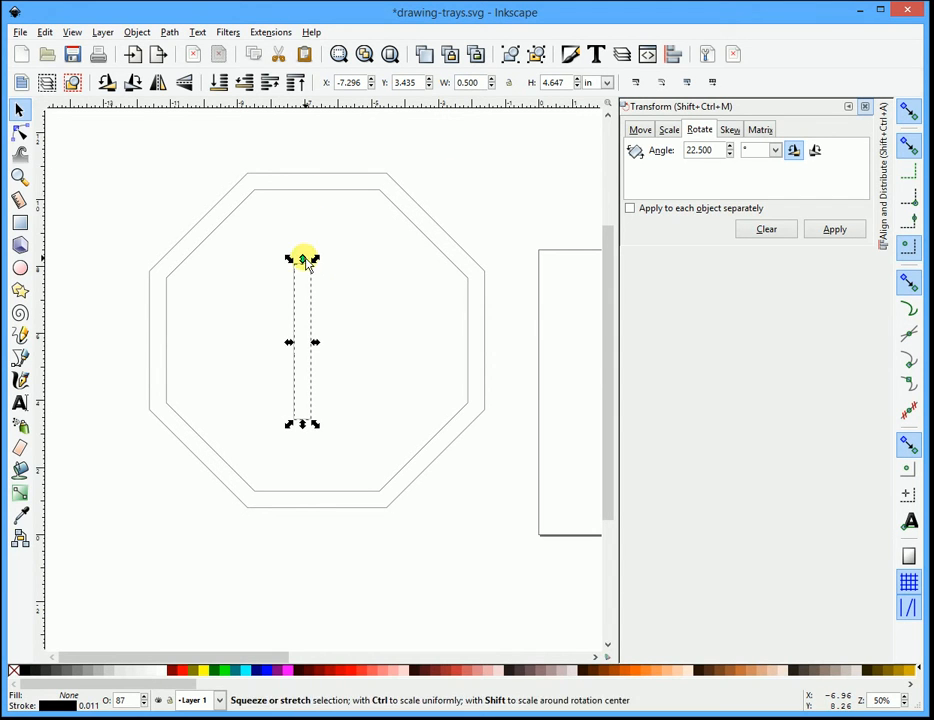
pyautogui.moveTo(303, 258); pyautogui.dragTo(337, 279)
pyautogui.moveTo(318, 236); pyautogui.dragTo(321, 183)
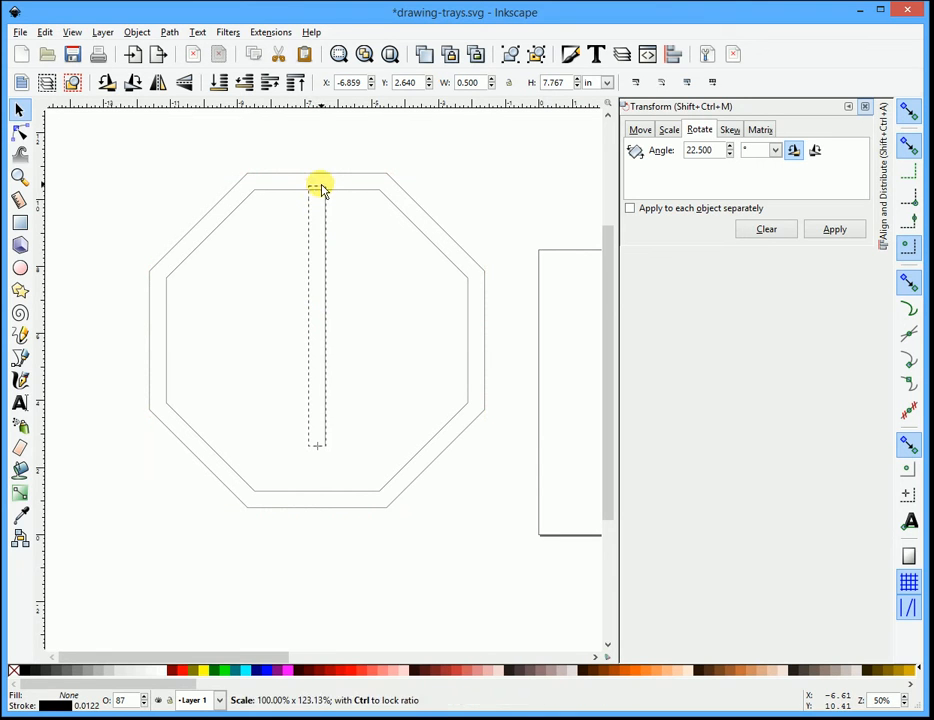
pyautogui.moveTo(318, 450); pyautogui.dragTo(326, 501)
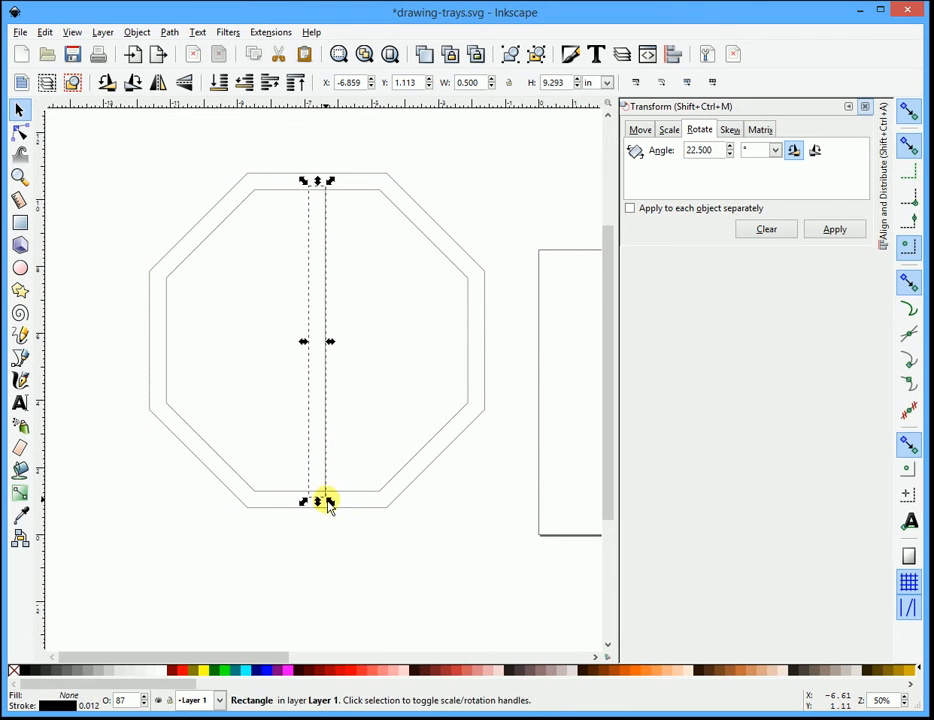
# Step: Duplicate the vertical bar, rotate the copy 90°, and center it on the octagons as the horizontal bar
pyautogui.hotkey('ctrl', 'c')
pyautogui.hotkey('ctrl', 'v')
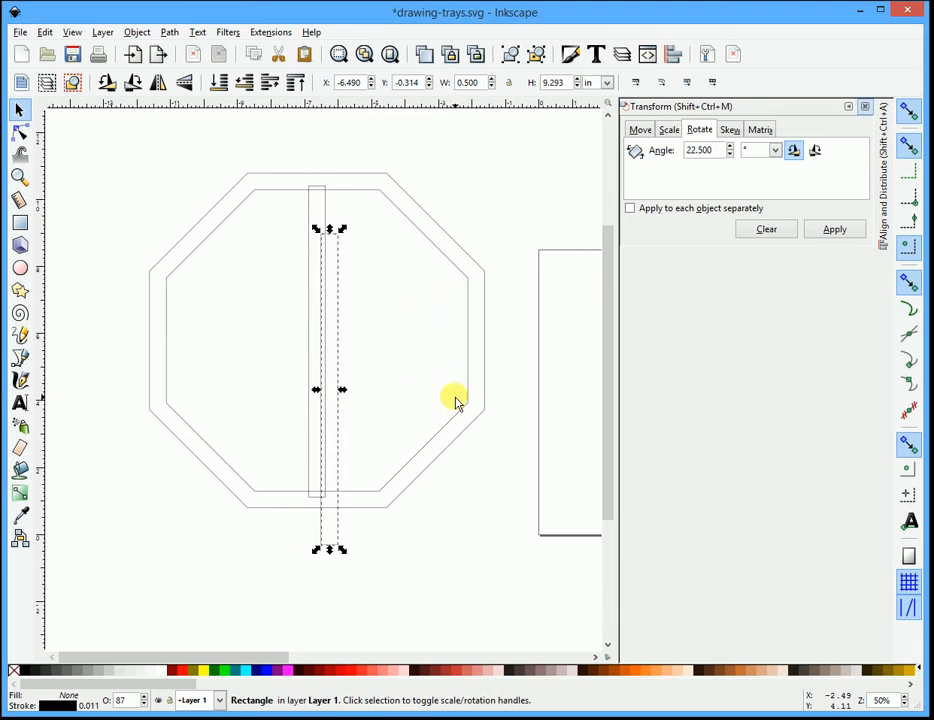
pyautogui.click(107, 87)
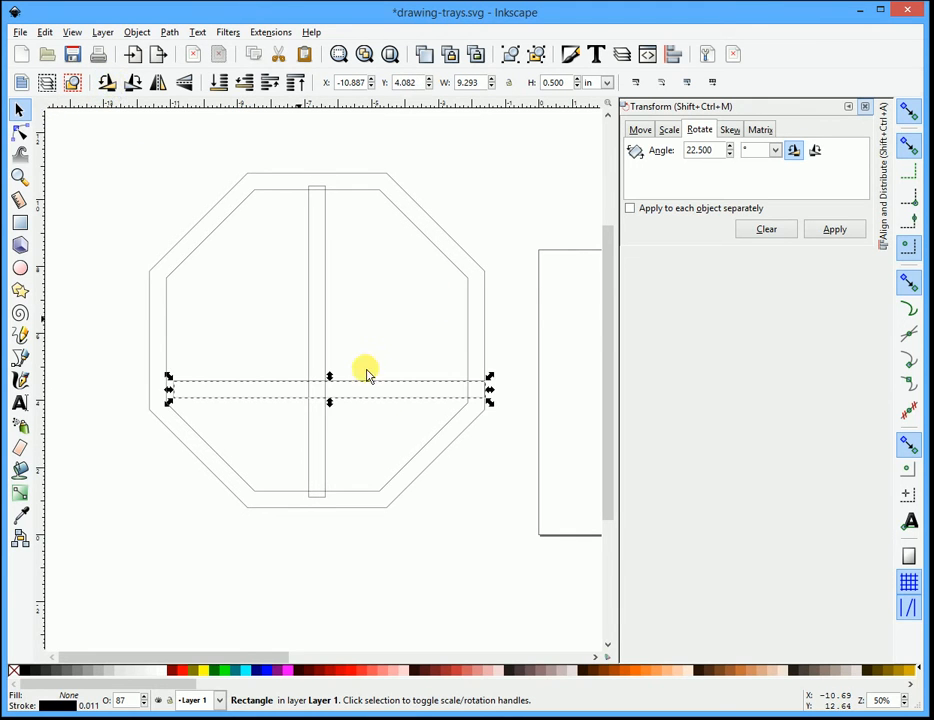
pyautogui.moveTo(396, 396); pyautogui.dragTo(396, 352)
pyautogui.click(361, 407)
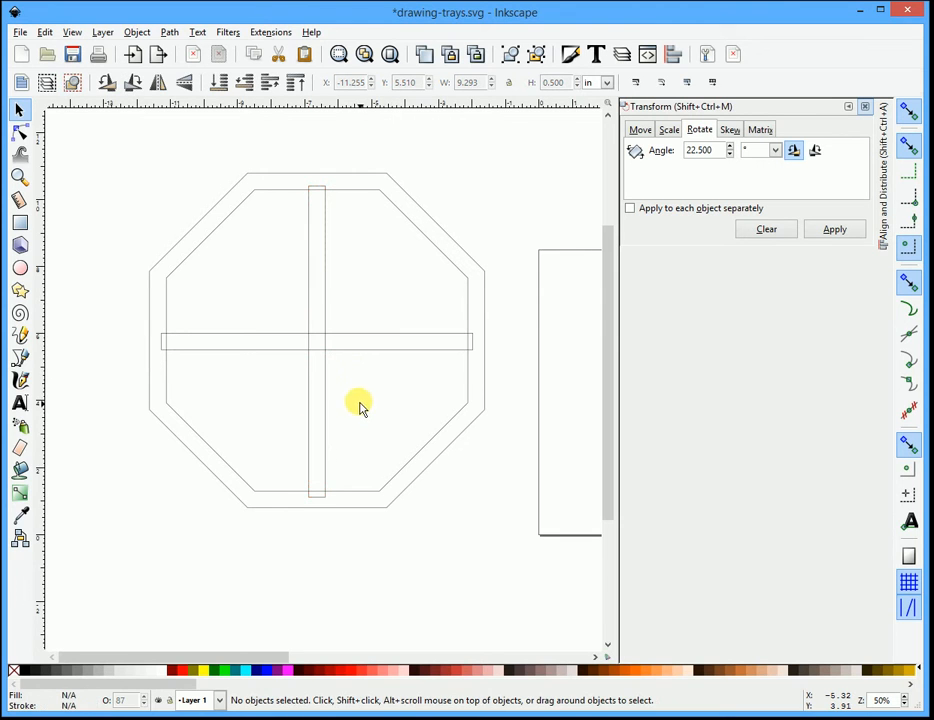
# Step: Merge the vertical and horizontal bars into one cross shape with Union
pyautogui.click(326, 381)
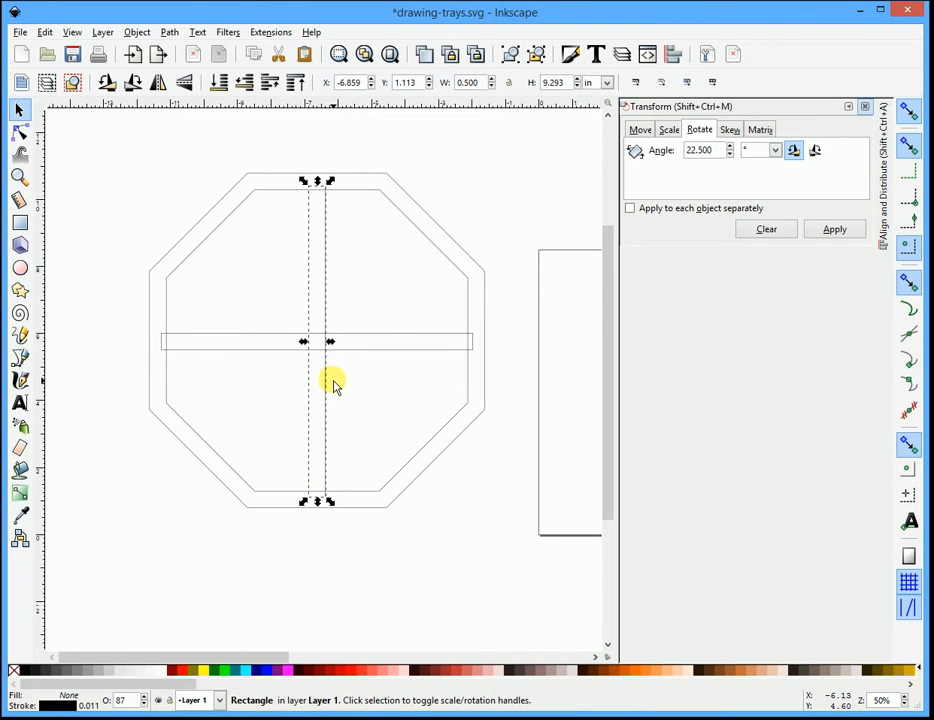
pyautogui.keyDown('shift'); pyautogui.click(356, 333); pyautogui.keyUp('shift')
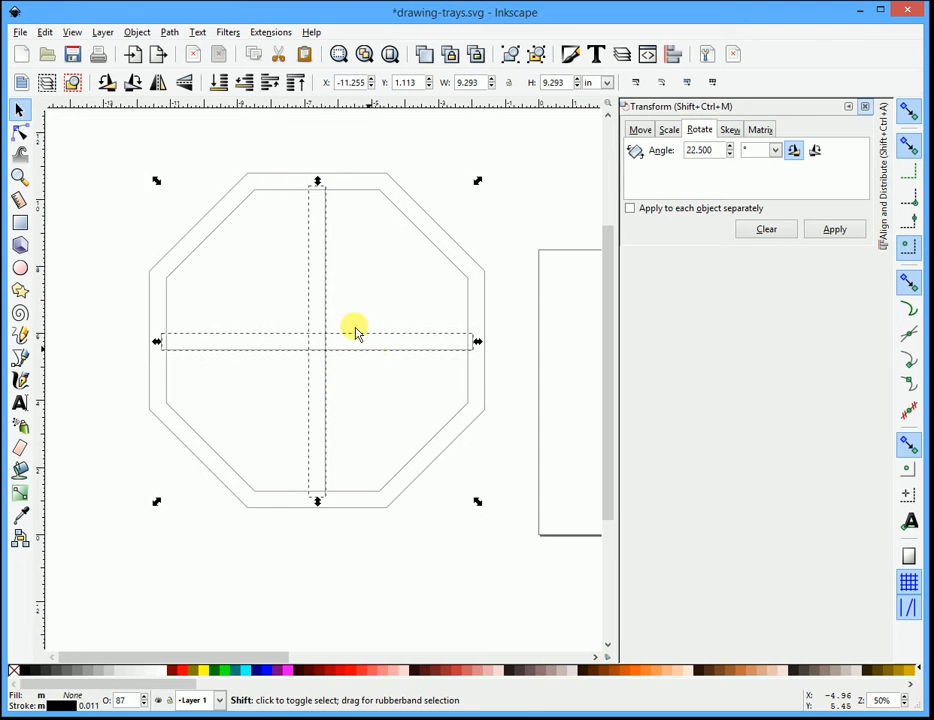
pyautogui.click(137, 32)
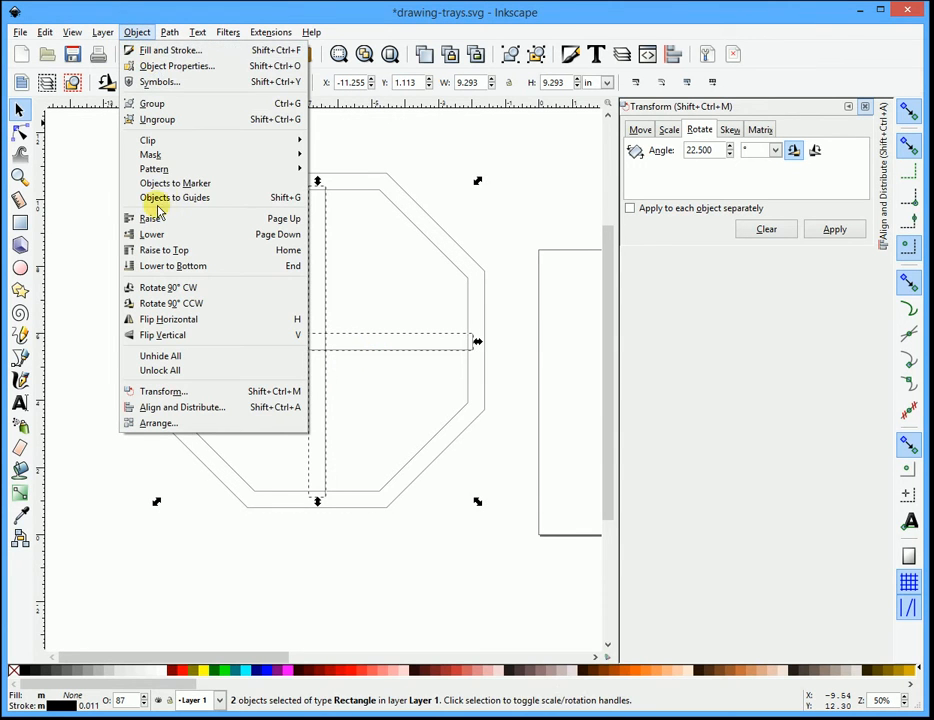
pyautogui.moveTo(168, 36)
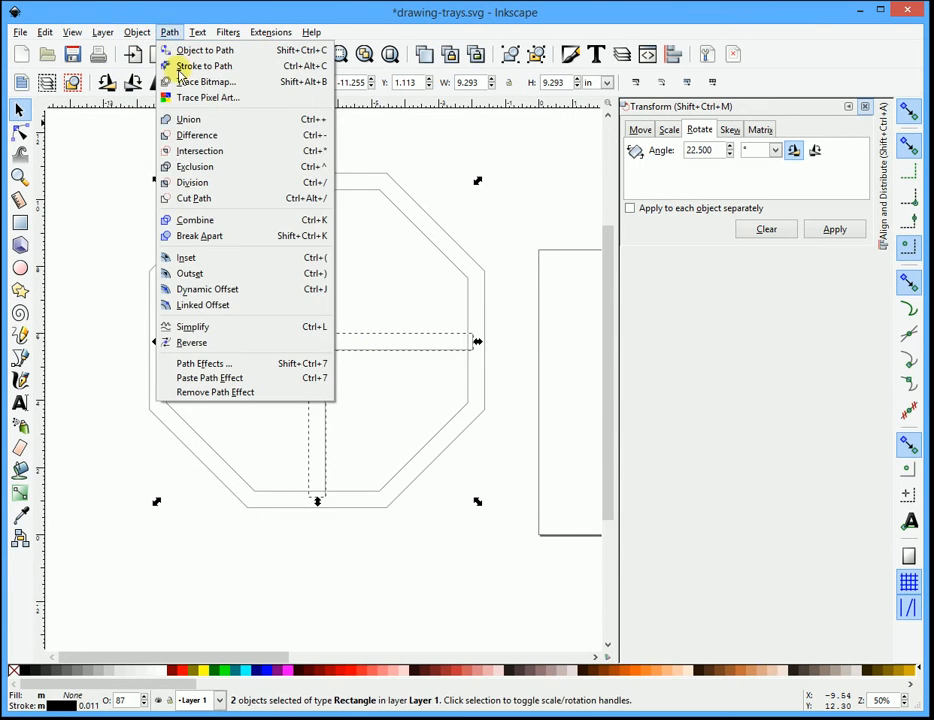
pyautogui.click(172, 119)
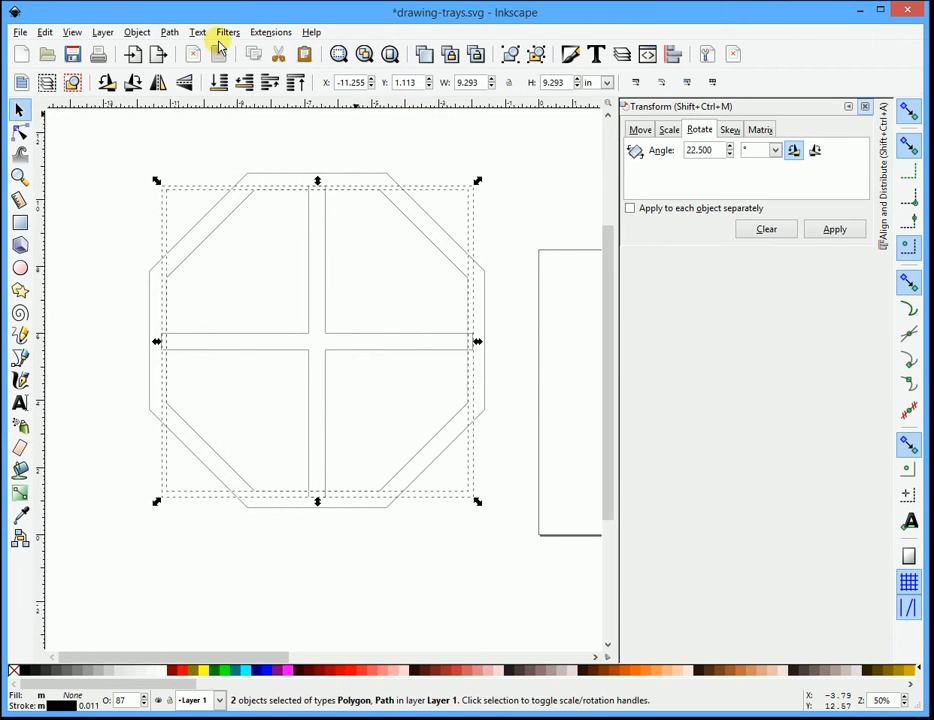
# Step: Subtract the cross shape from the inner octagon with Difference, leaving four separate compartments
pyautogui.click(169, 33)
pyautogui.click(184, 132)
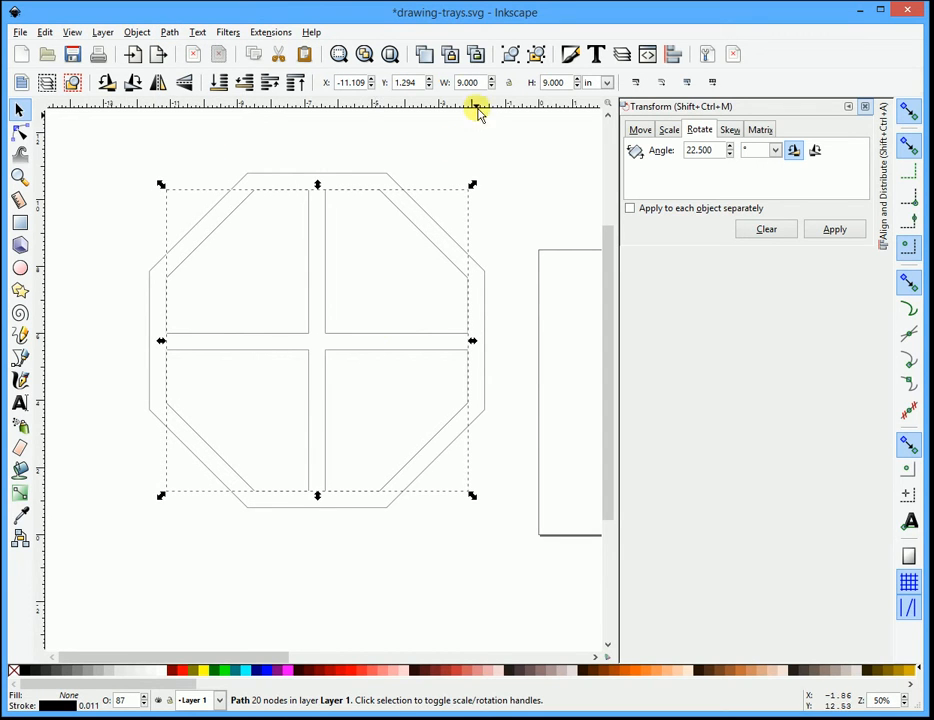
pyautogui.click(509, 175)
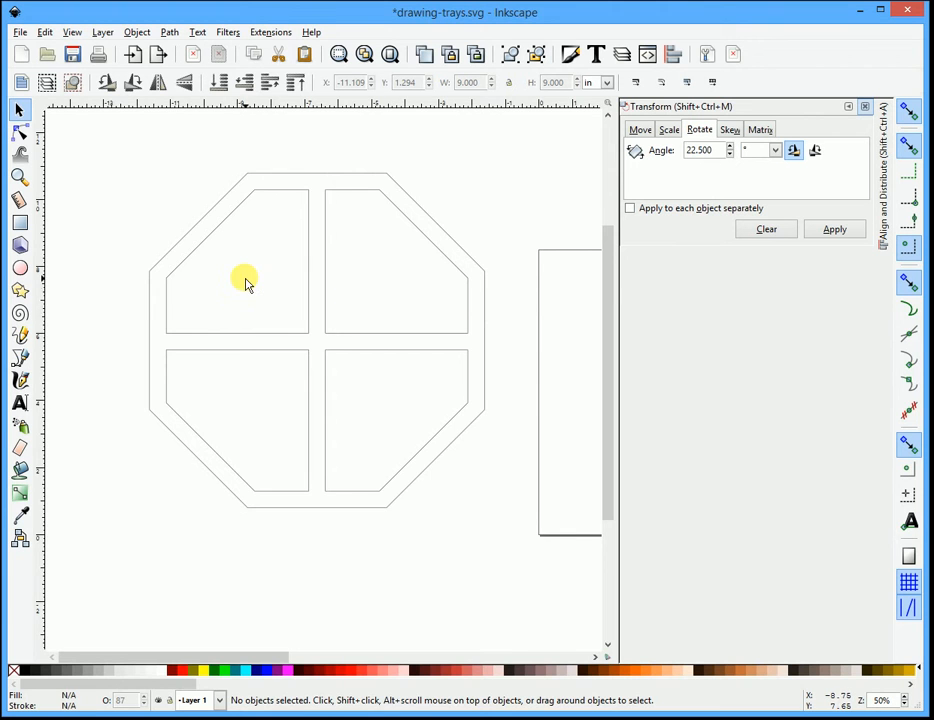
# Step: Select the whole octagonal tray, outline and compartments, and delete it from the canvas
pyautogui.keyDown('ctrl'); pyautogui.scroll(-2, 244, 278); pyautogui.keyUp('ctrl')
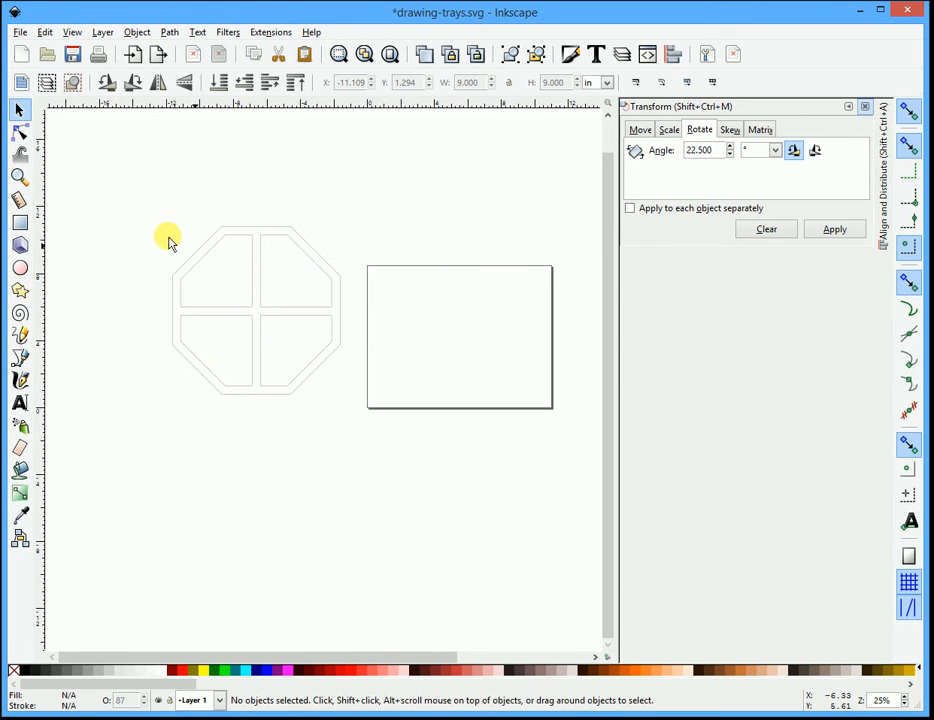
pyautogui.moveTo(131, 204); pyautogui.dragTo(386, 430)
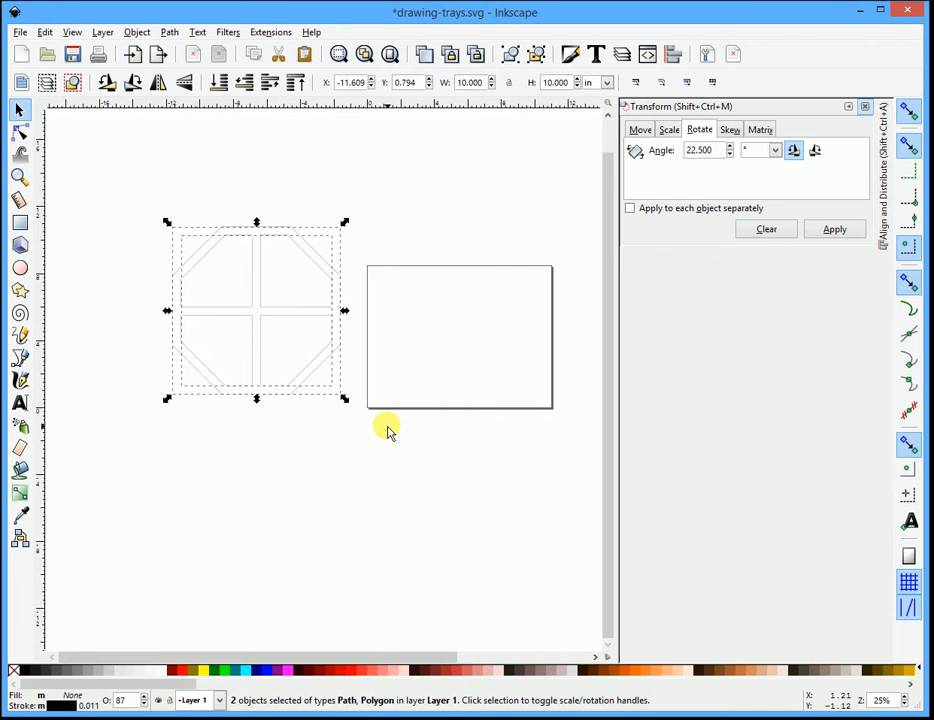
pyautogui.press('Delete')
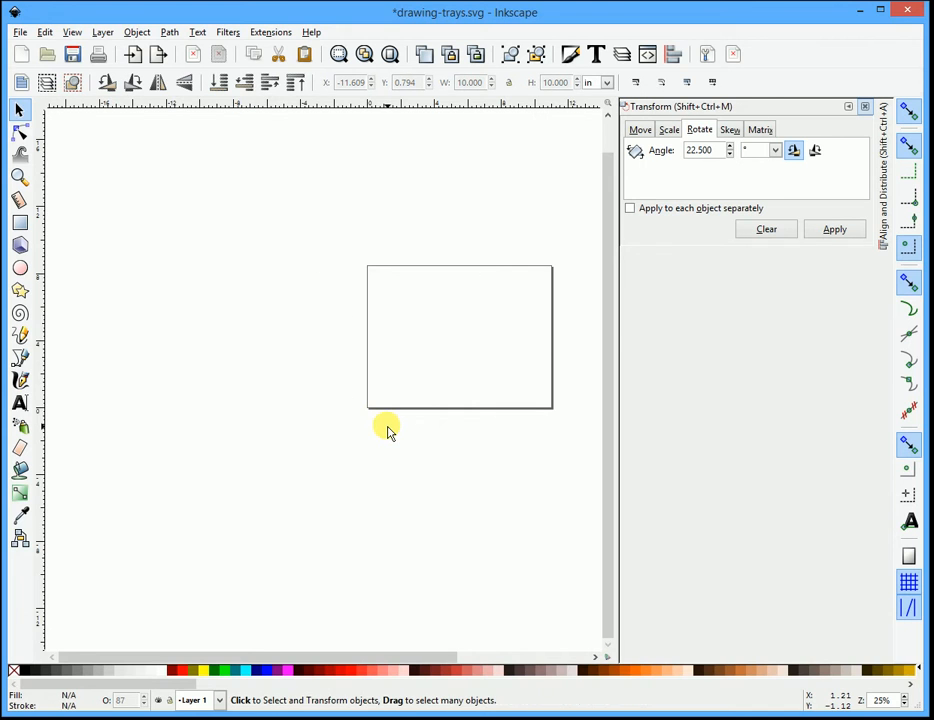
# Step: Draw a wide ellipse about 16 in by 5.3 in and move it off the page into the empty canvas
pyautogui.click(22, 270)
pyautogui.moveTo(184, 333)
pyautogui.mouseDown()
pyautogui.moveTo(323, 377)
pyautogui.moveTo(415, 390)
pyautogui.moveTo(417, 421)
pyautogui.mouseUp()
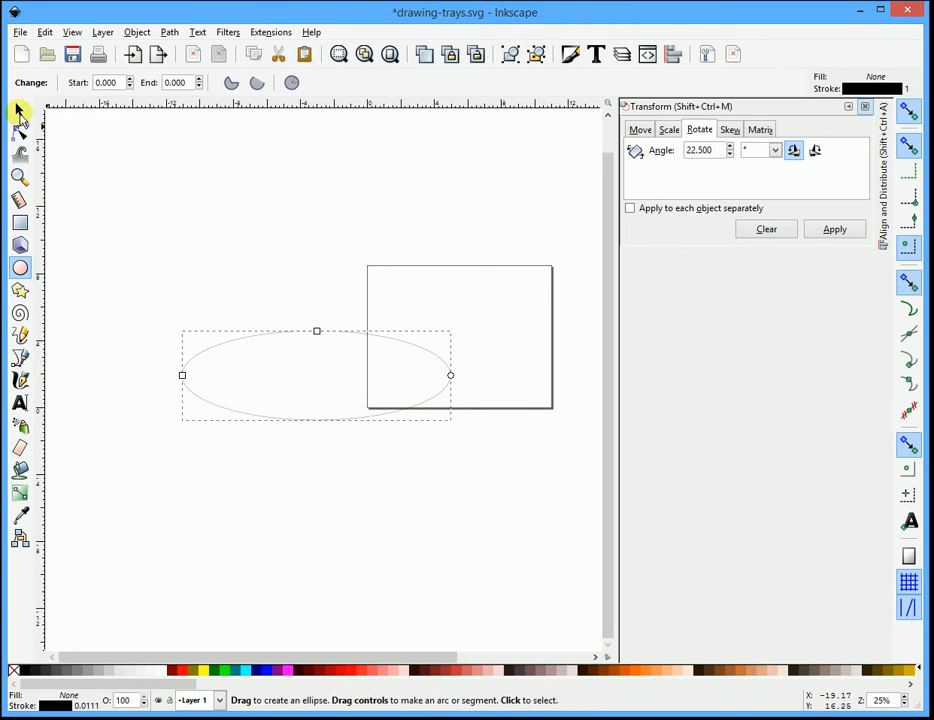
pyautogui.click(19, 110)
pyautogui.click(335, 420)
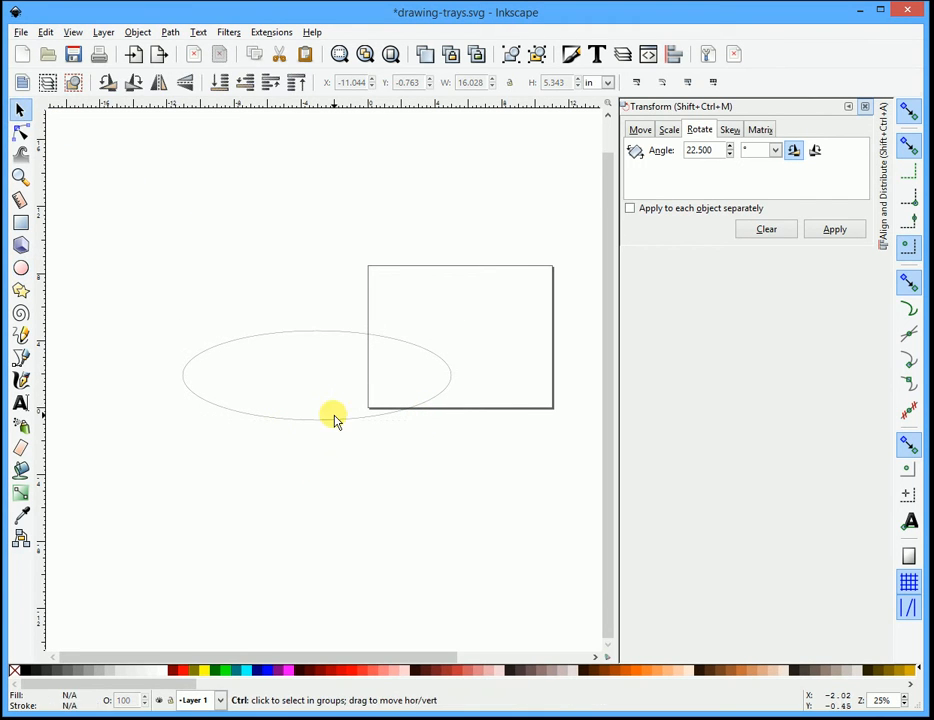
pyautogui.moveTo(332, 420); pyautogui.dragTo(211, 375)
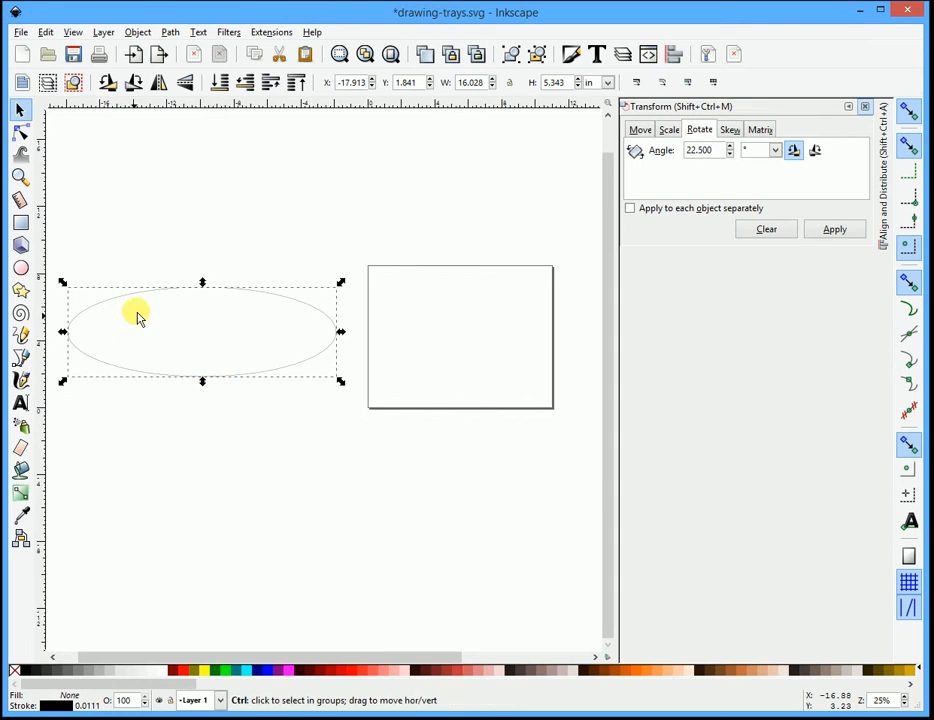
# Step: Reposition the ellipse next to the page and stretch its height to about 8.3 in
pyautogui.scroll(1, 150, 320)
pyautogui.moveTo(327, 386); pyautogui.dragTo(361, 398)
pyautogui.doubleClick(354, 390)
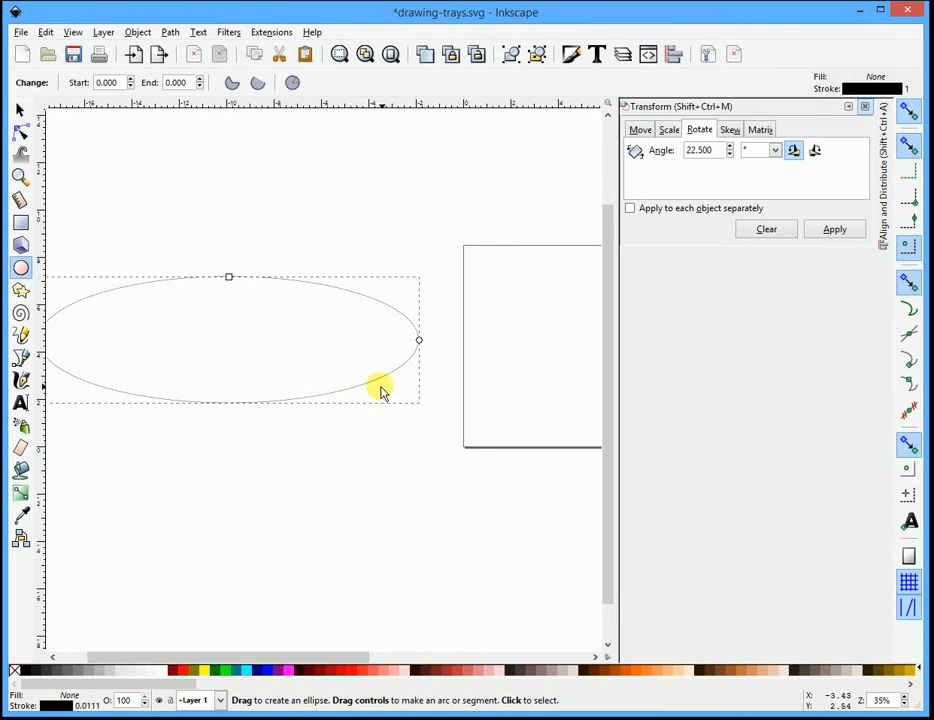
pyautogui.click(22, 108)
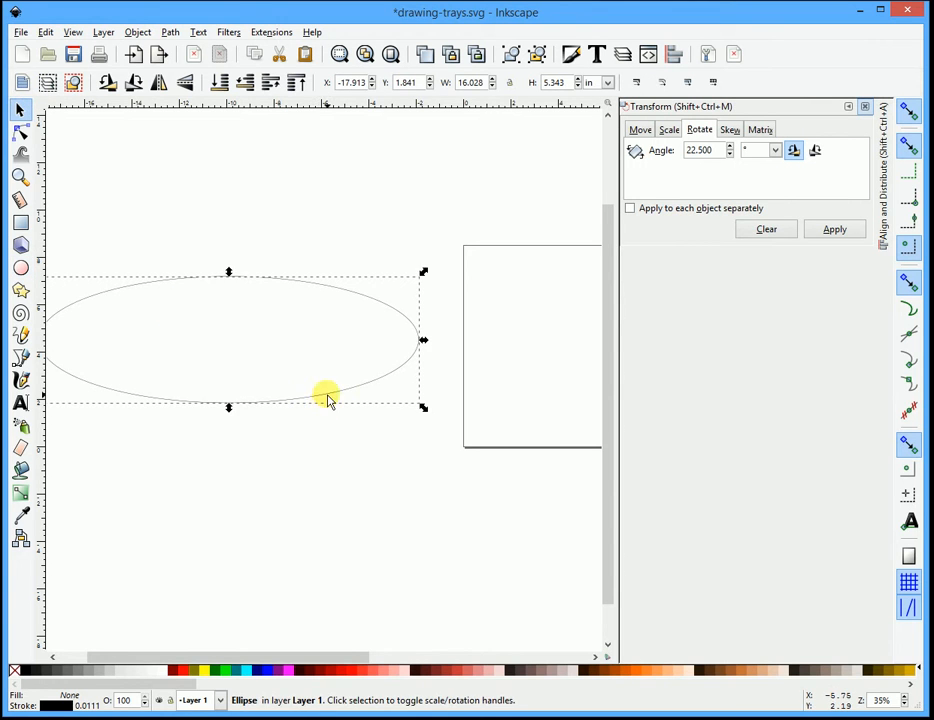
pyautogui.moveTo(327, 398); pyautogui.dragTo(363, 402)
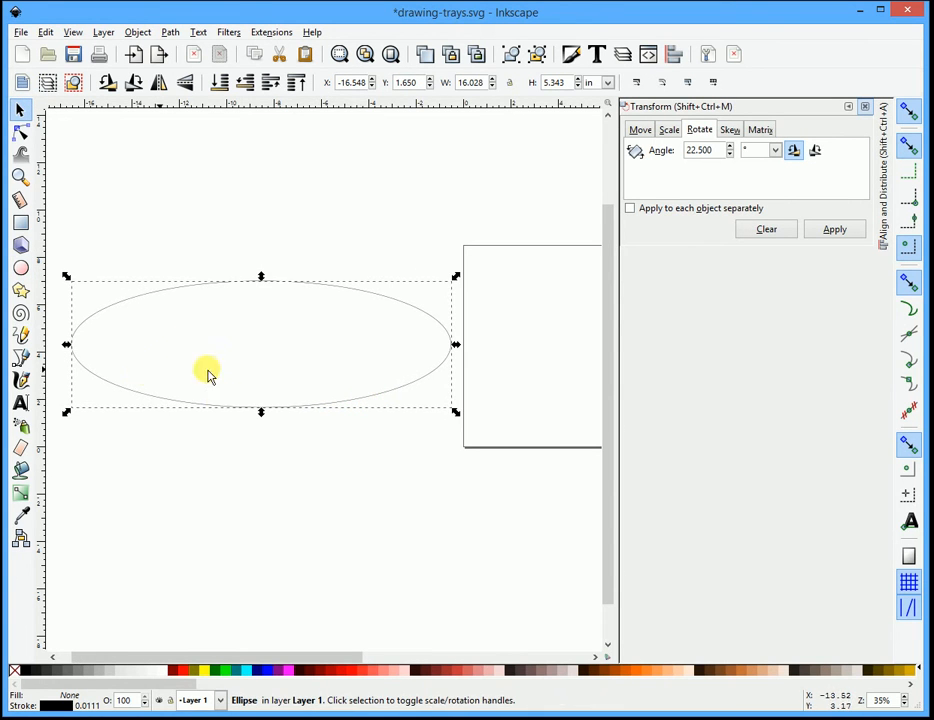
pyautogui.moveTo(261, 413); pyautogui.dragTo(271, 477)
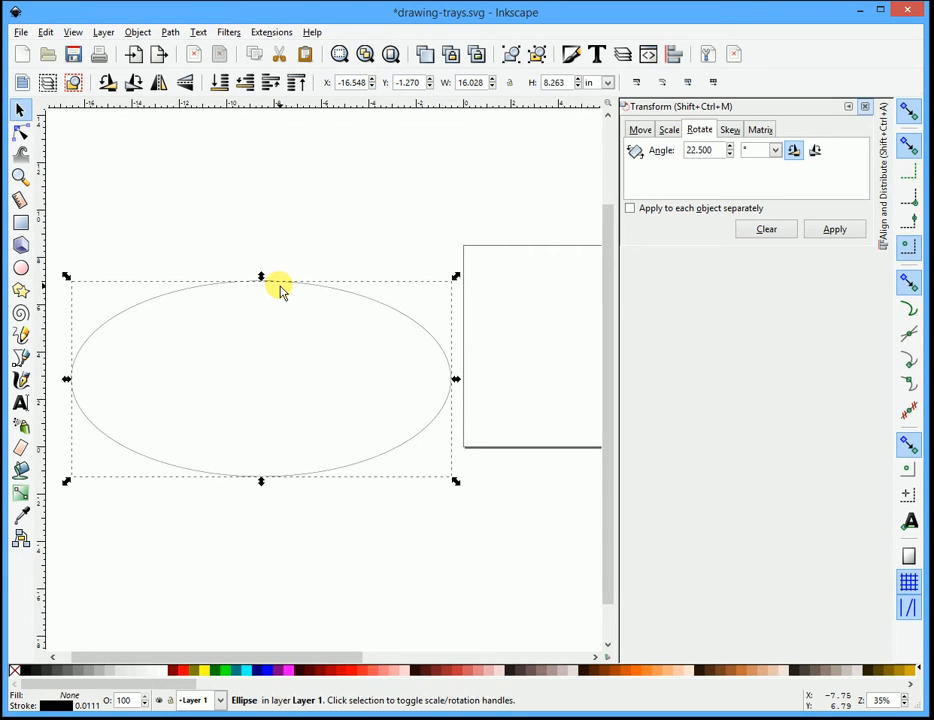
# Step: Scale the ellipse to 10 in wide with its proportions locked and move it close to the page
pyautogui.hotkey('ctrl', 'v')
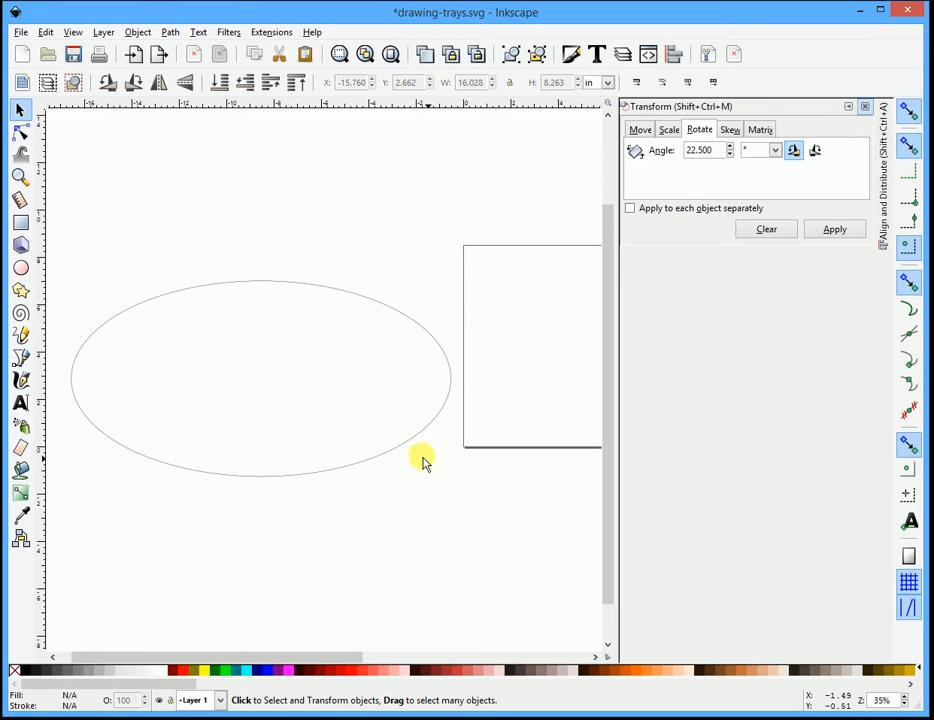
pyautogui.click(413, 440)
pyautogui.click(511, 86)
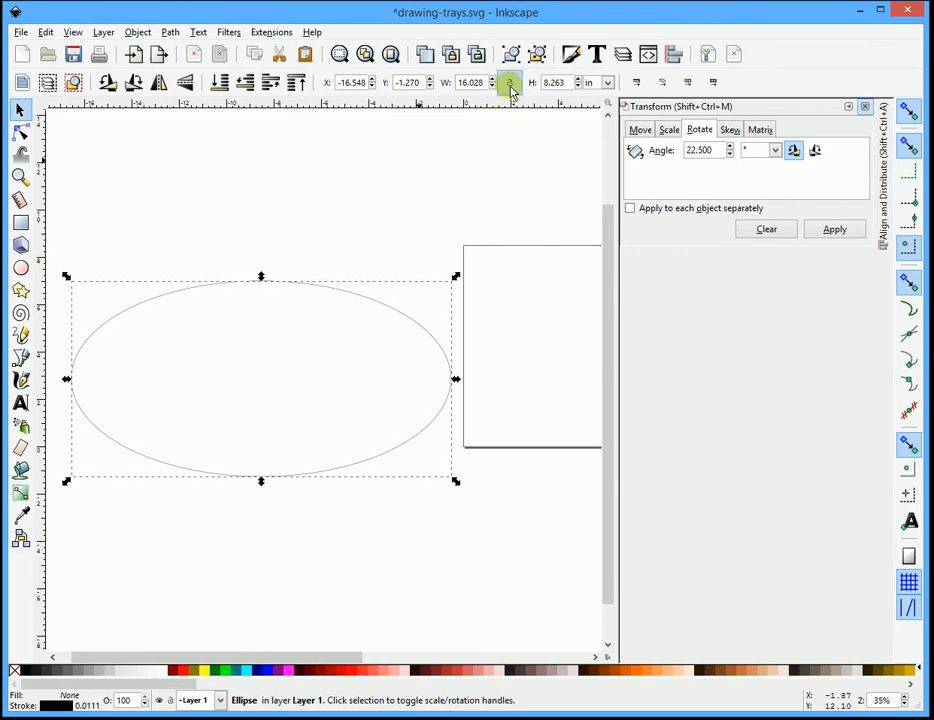
pyautogui.moveTo(485, 83); pyautogui.dragTo(450, 85)
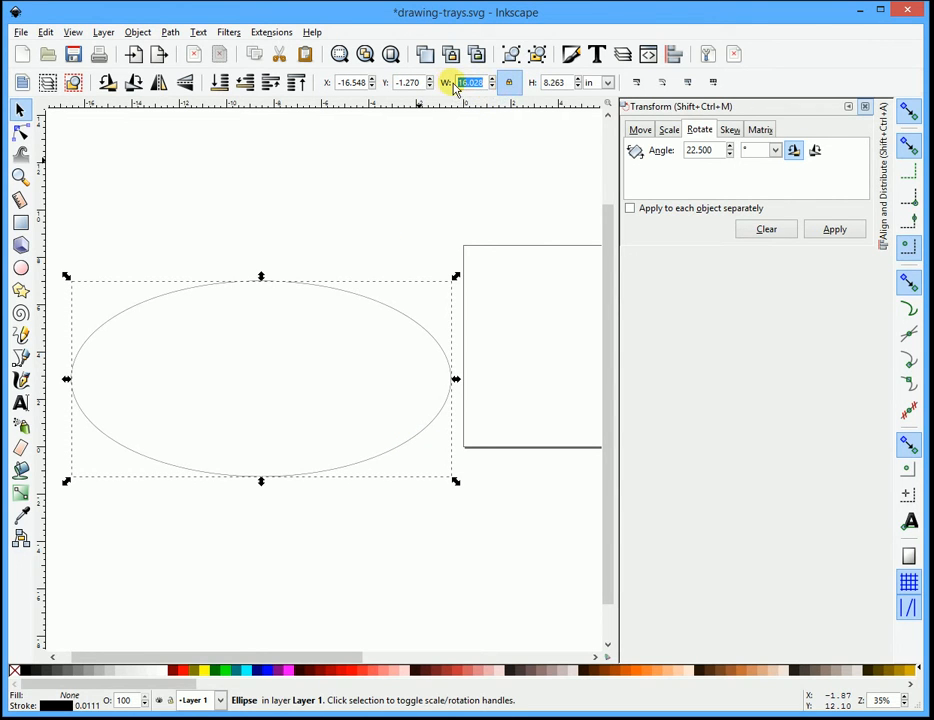
pyautogui.write('10')
pyautogui.press('Return')
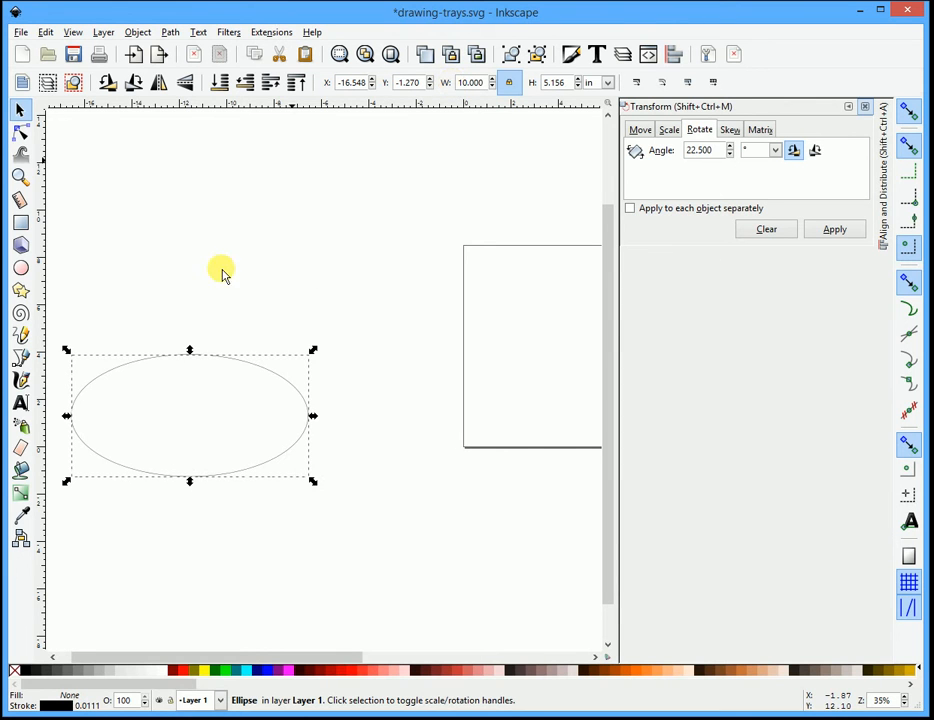
pyautogui.moveTo(248, 473); pyautogui.dragTo(384, 390)
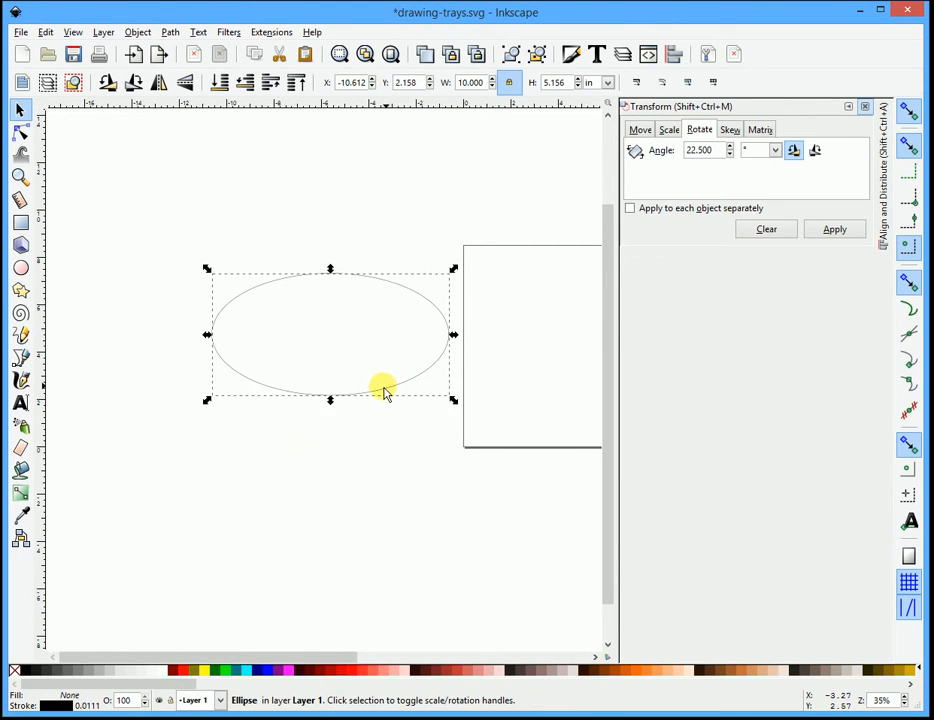
# Step: Duplicate the ellipse, scale the copy proportionally to 9 in wide, and center it inside the original
pyautogui.scroll(1, 367, 375)
pyautogui.hotkey('ctrl', 'd')
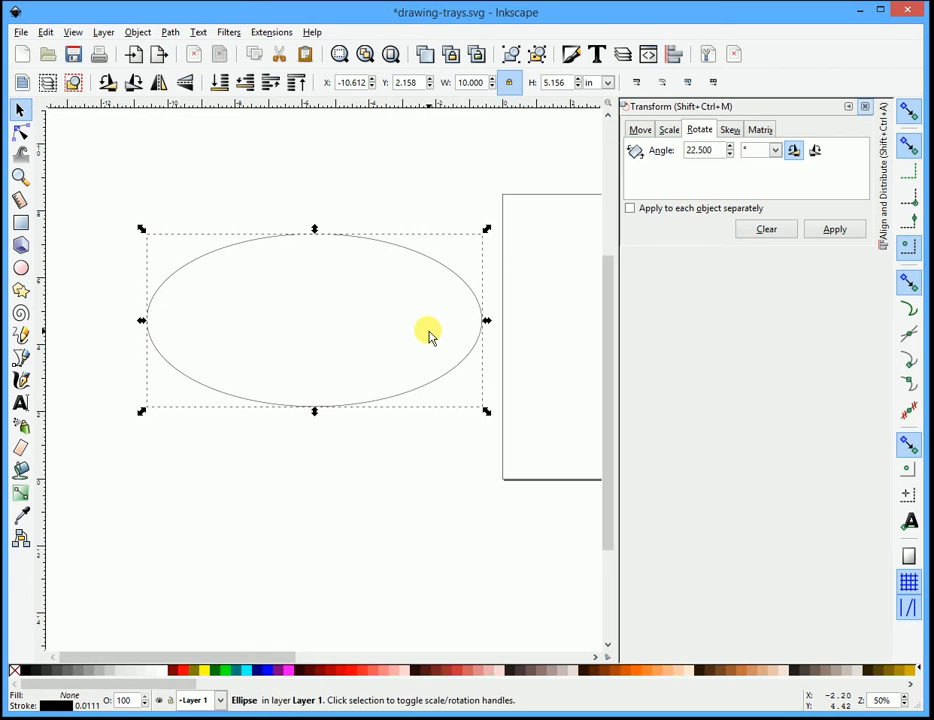
pyautogui.moveTo(391, 247); pyautogui.dragTo(505, 258)
pyautogui.moveTo(485, 85); pyautogui.dragTo(433, 88)
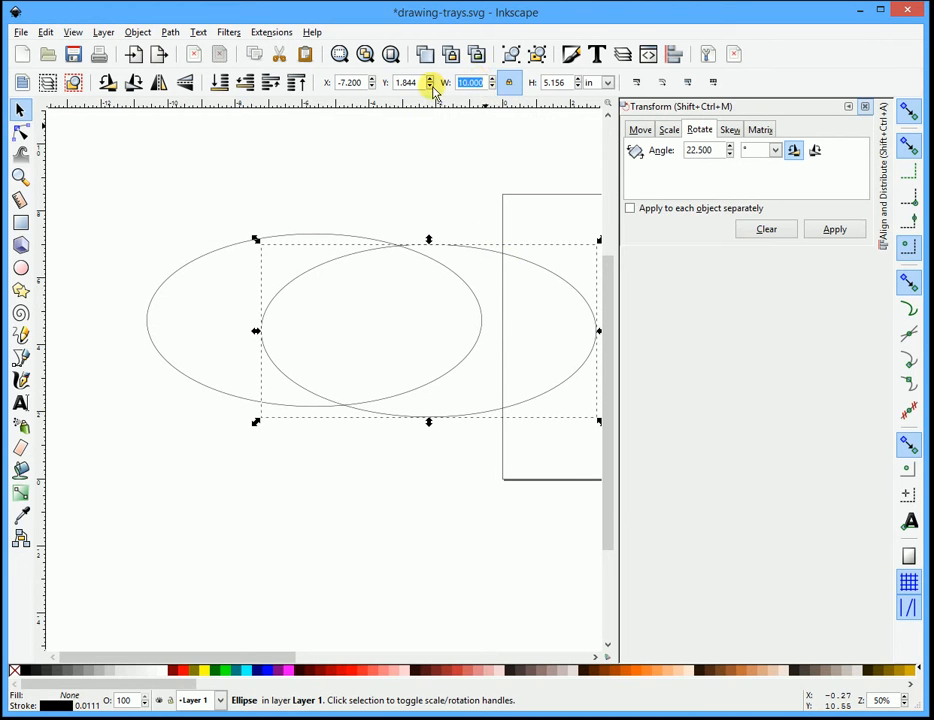
pyautogui.write('9')
pyautogui.press('Return')
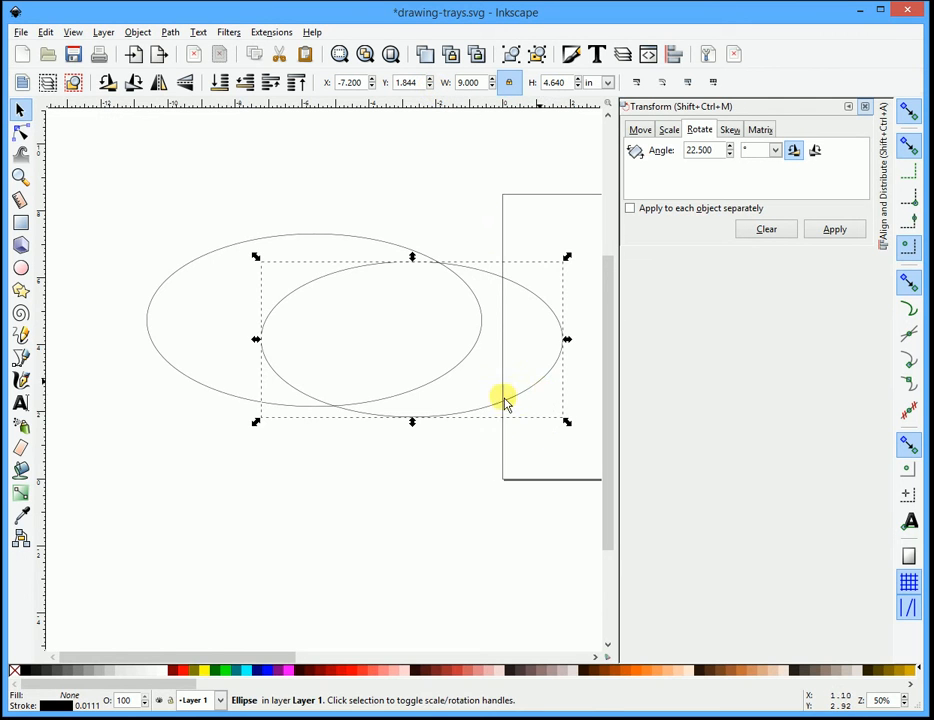
pyautogui.moveTo(504, 399); pyautogui.dragTo(407, 385)
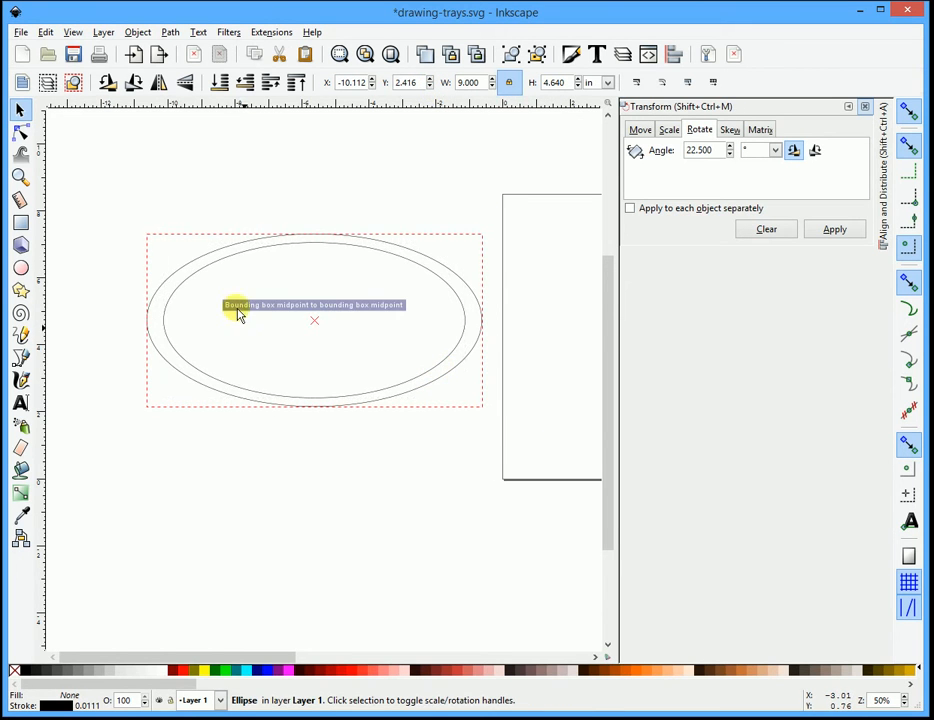
pyautogui.press('Escape')
# Step: Compare the gap between the two ellipses around the rim and delete the 9 in inner ellipse
pyautogui.scroll(2, 240, 306)
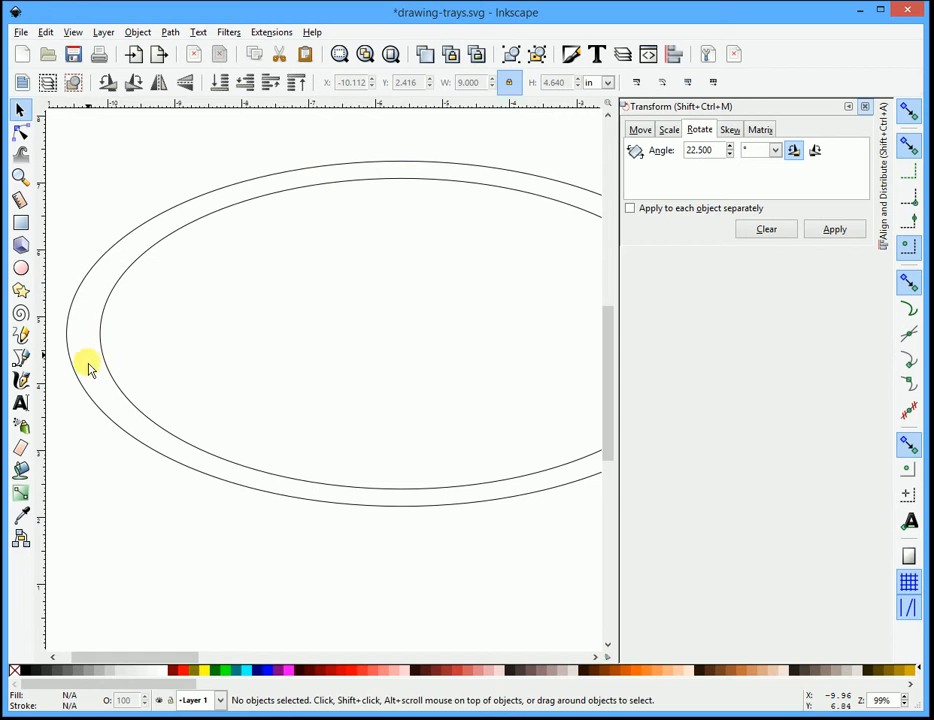
pyautogui.scroll(-1, 68, 229)
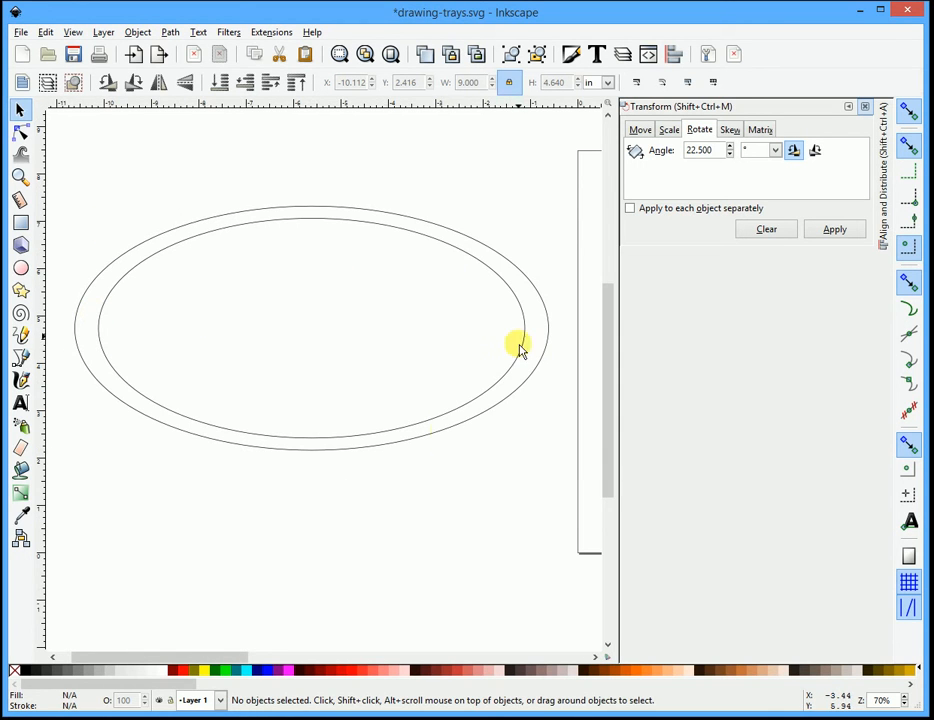
pyautogui.click(418, 425)
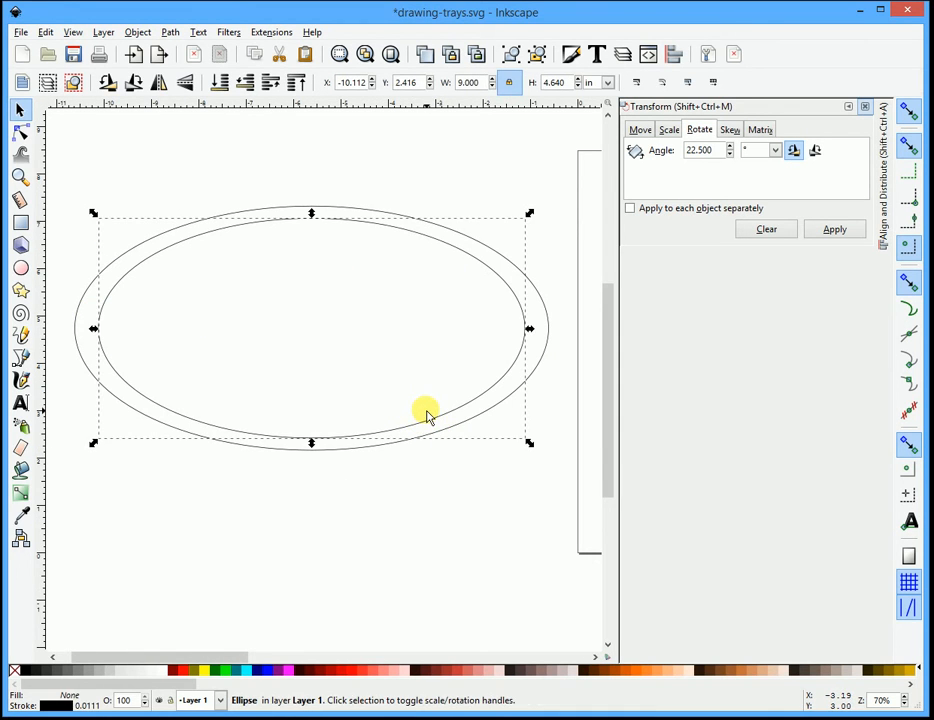
pyautogui.press('Delete')
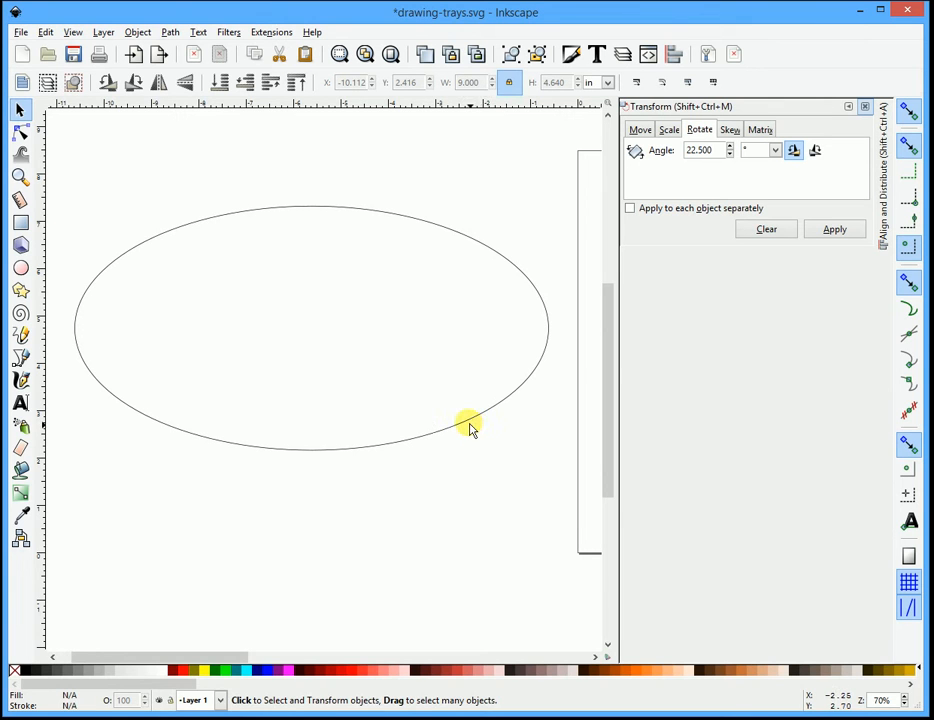
# Step: Copy and paste the ellipse, scale the copy proportionally to 80%, and center it inside the original
pyautogui.click(470, 427)
pyautogui.hotkey('ctrl', 'c')
pyautogui.hotkey('ctrl', 'v')
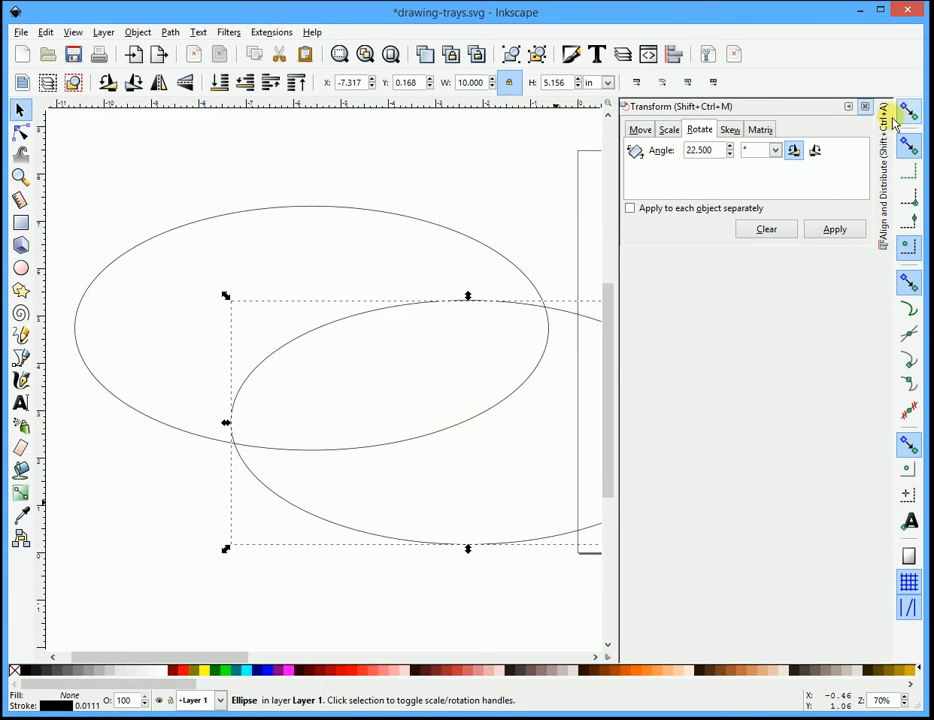
pyautogui.click(669, 129)
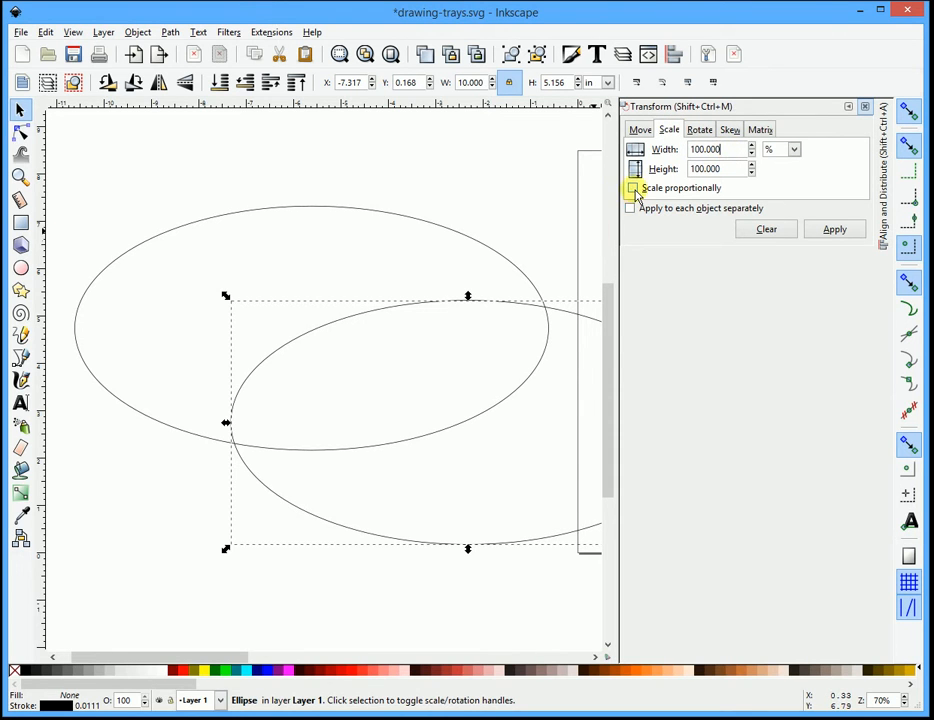
pyautogui.moveTo(709, 150); pyautogui.dragTo(665, 150)
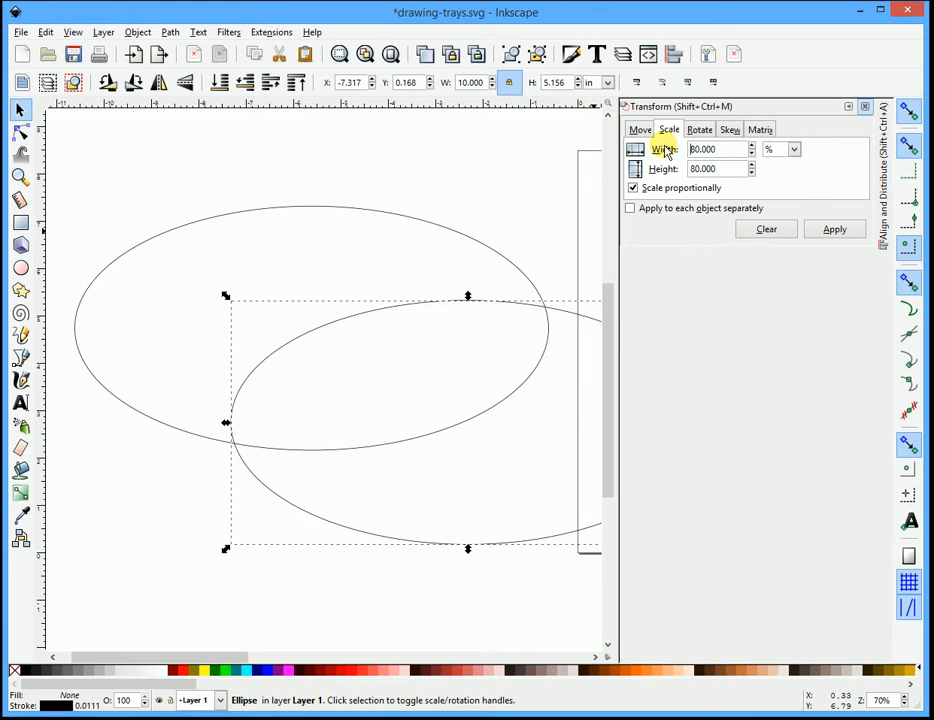
pyautogui.click(834, 230)
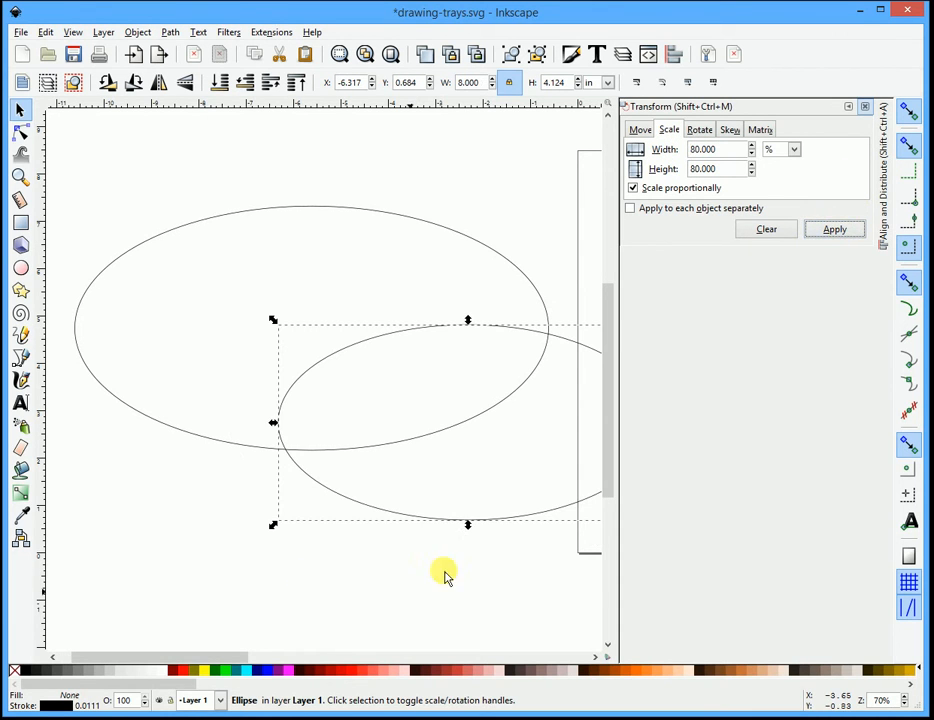
pyautogui.moveTo(519, 514); pyautogui.dragTo(375, 428)
pyautogui.click(286, 609)
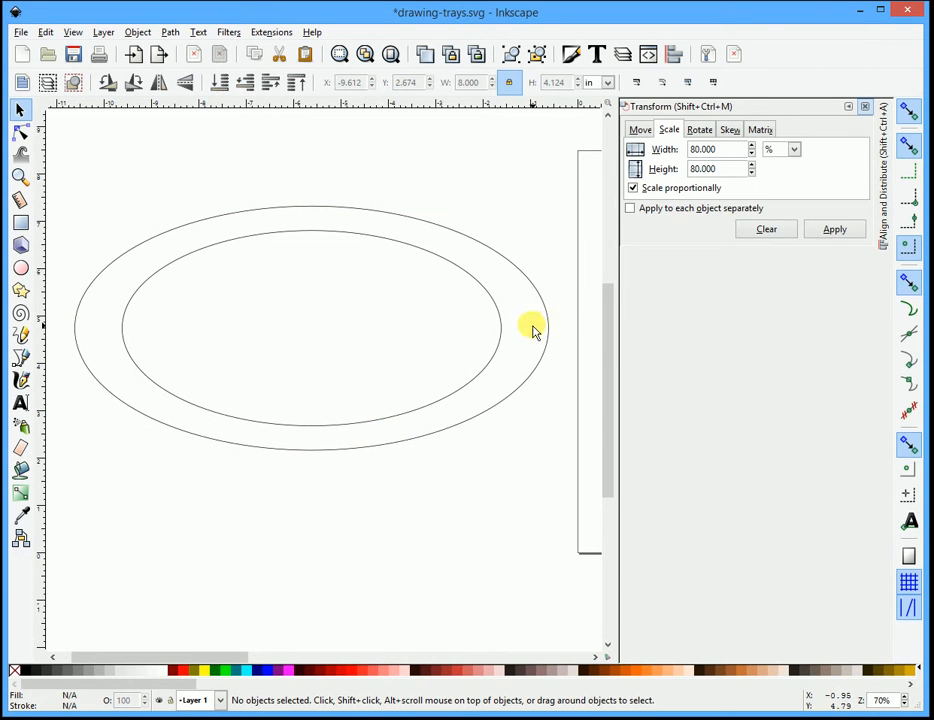
# Step: Delete the inner ellipse that was scaled to 80%
pyautogui.click(290, 236)
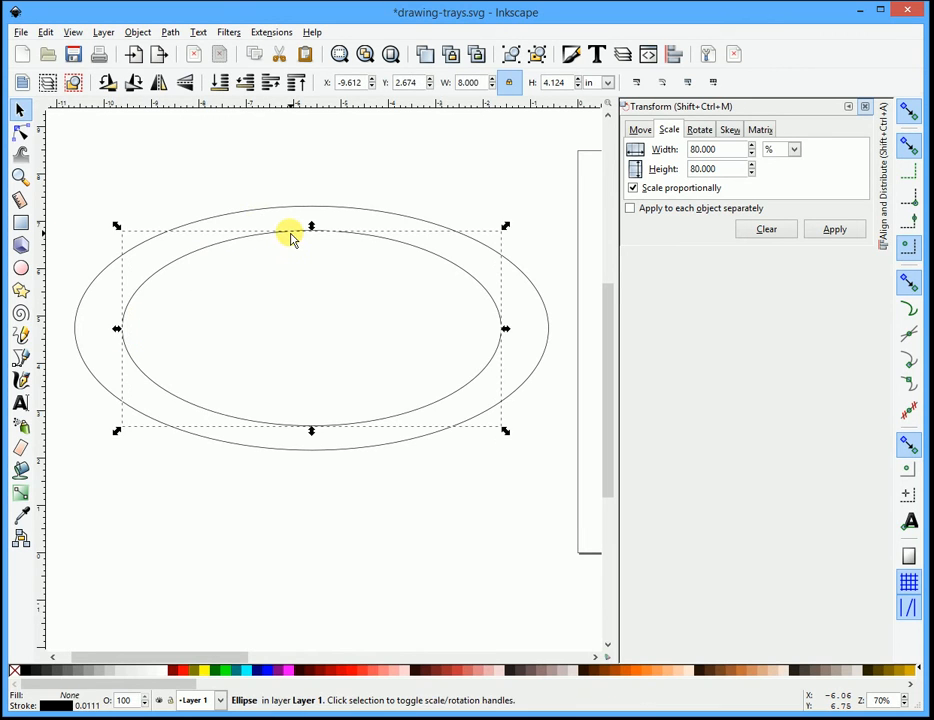
pyautogui.press('Delete')
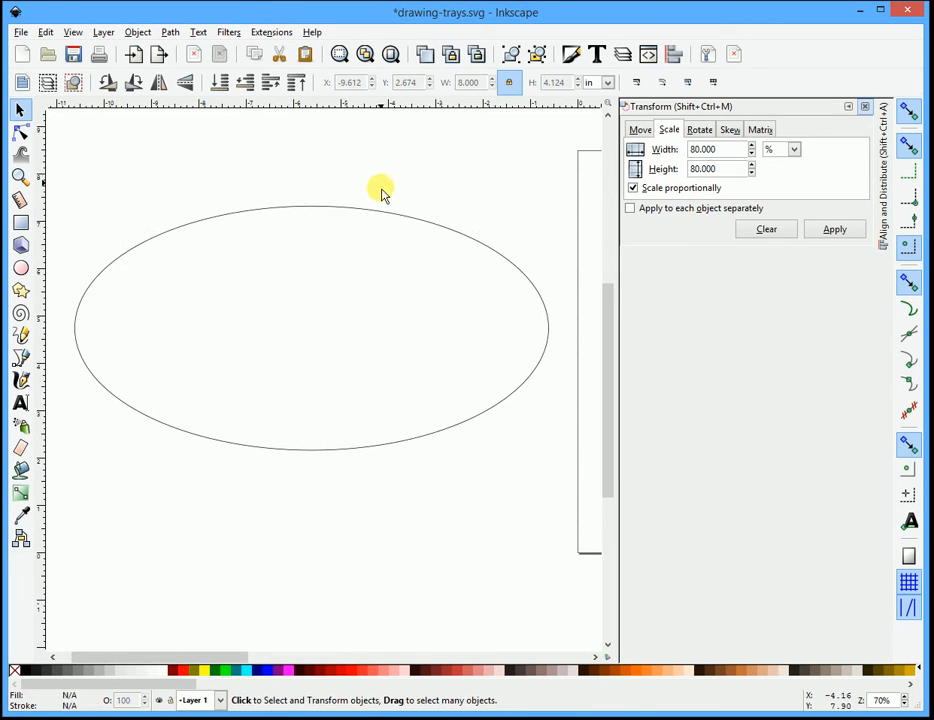
# Step: Close the Transform settings and open the stroke style settings for the 10 in wide ellipse
pyautogui.click(386, 212)
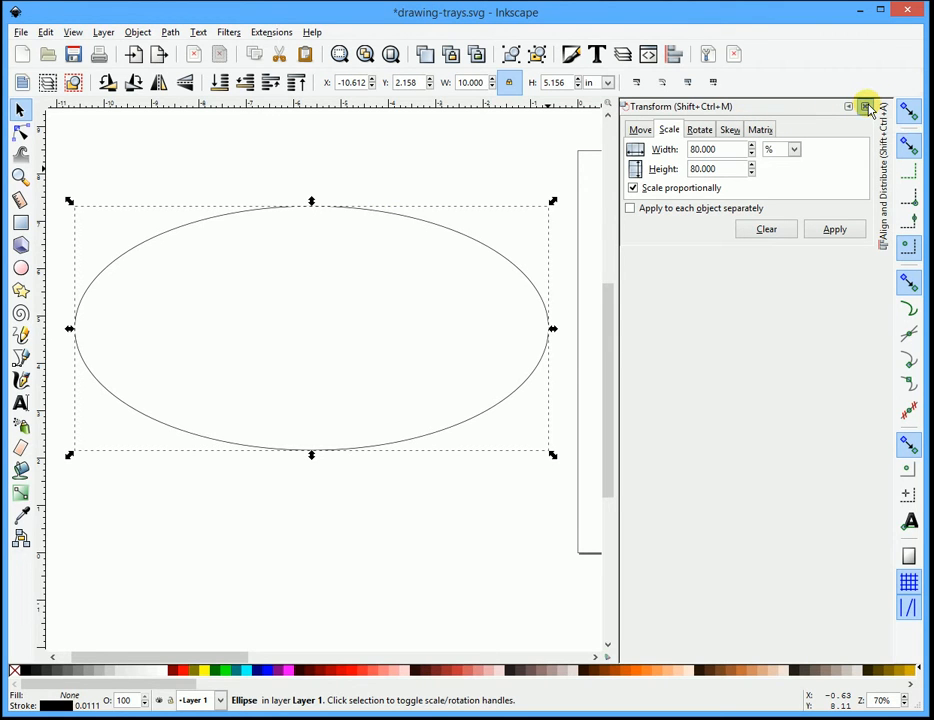
pyautogui.click(866, 107)
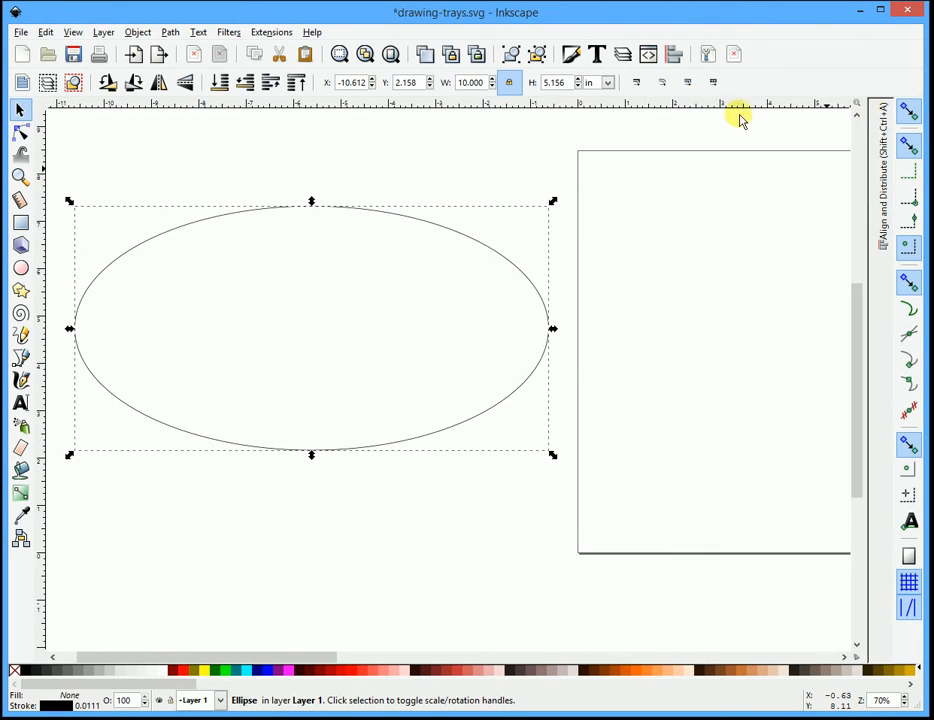
pyautogui.click(170, 33)
pyautogui.click(168, 37)
pyautogui.click(131, 32)
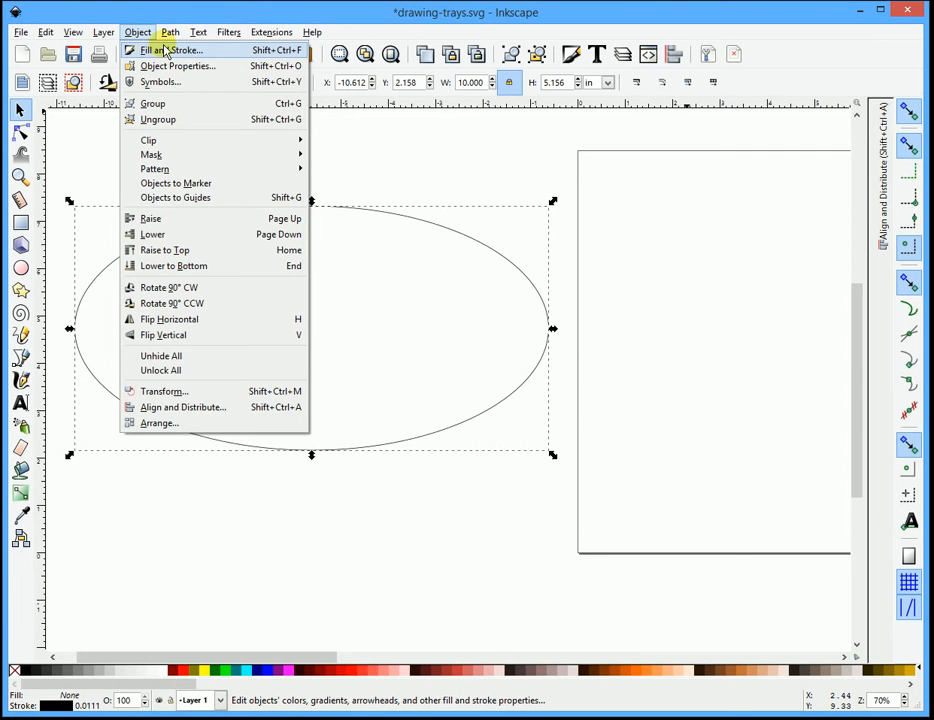
pyautogui.click(166, 50)
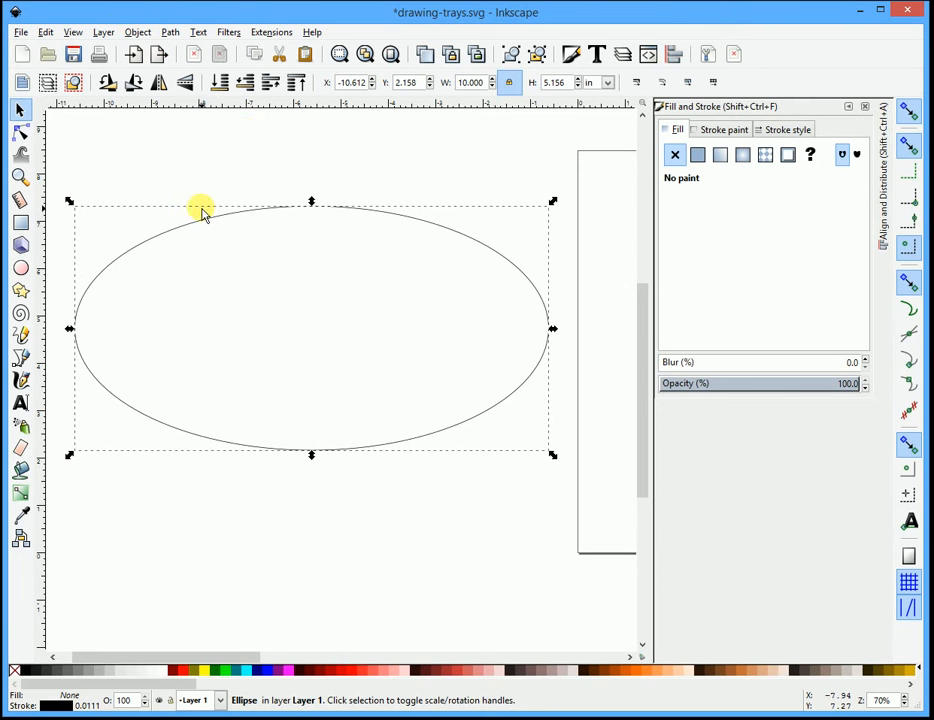
pyautogui.click(781, 133)
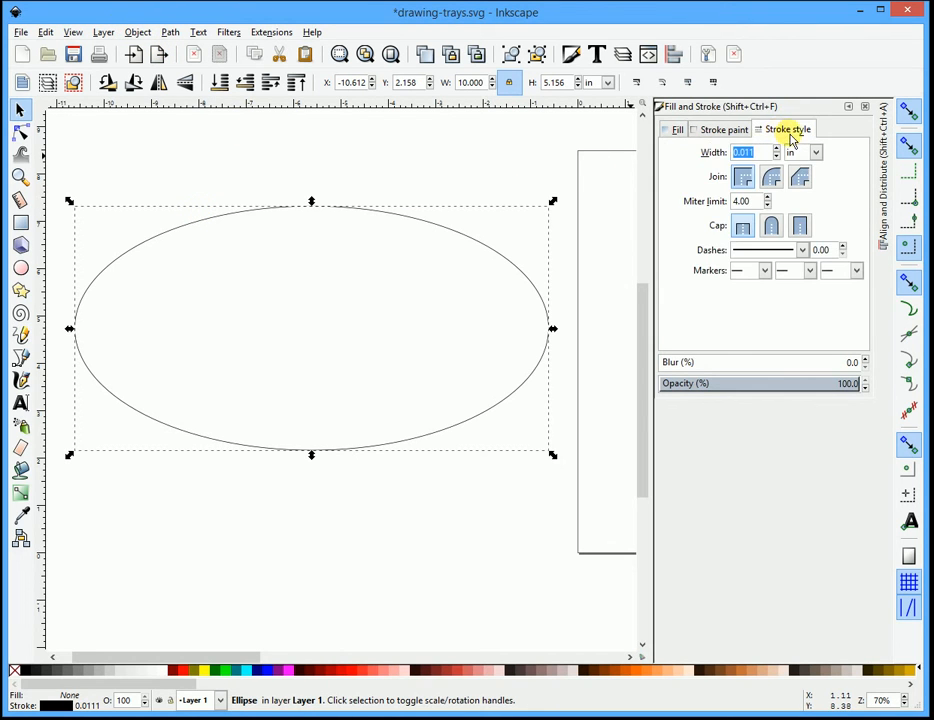
# Step: Increase the ellipse's stroke width to 0.511 in
pyautogui.click(527, 175)
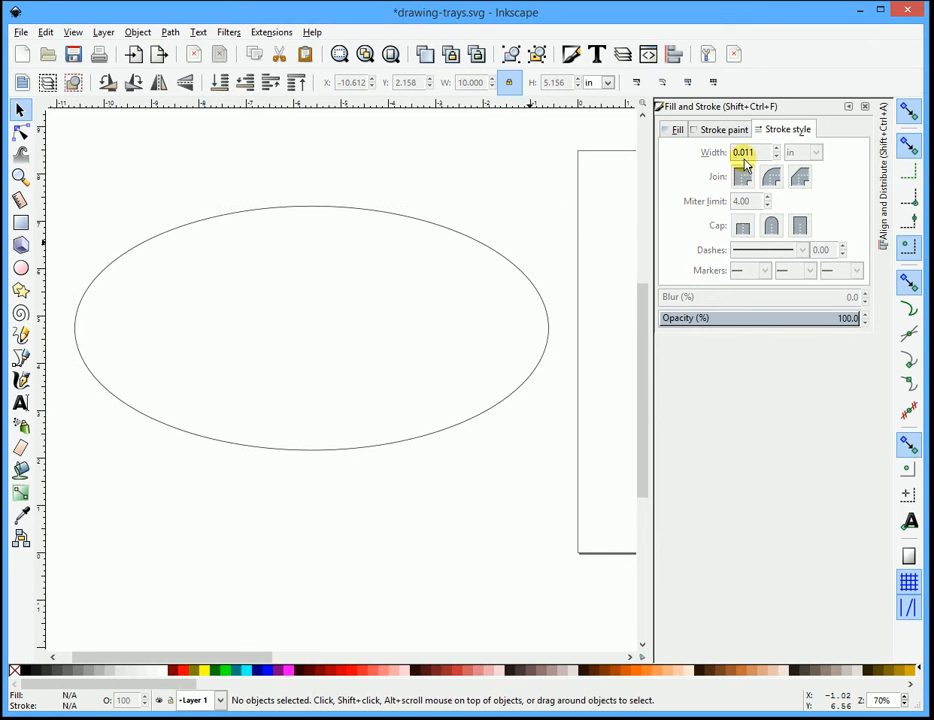
pyautogui.click(507, 260)
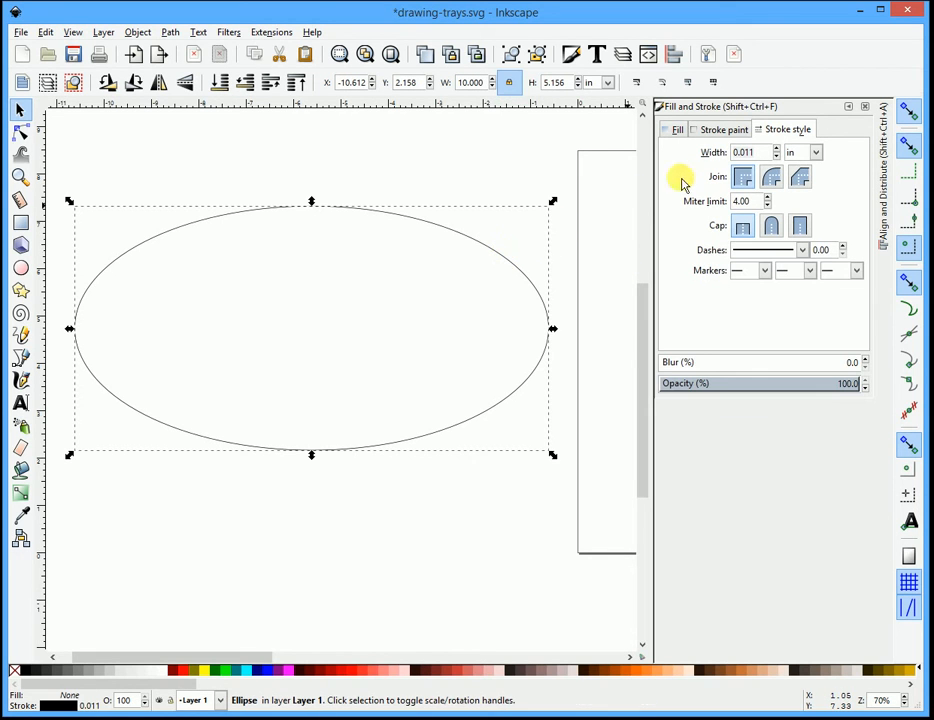
pyautogui.click(777, 150)
pyautogui.click(777, 150)
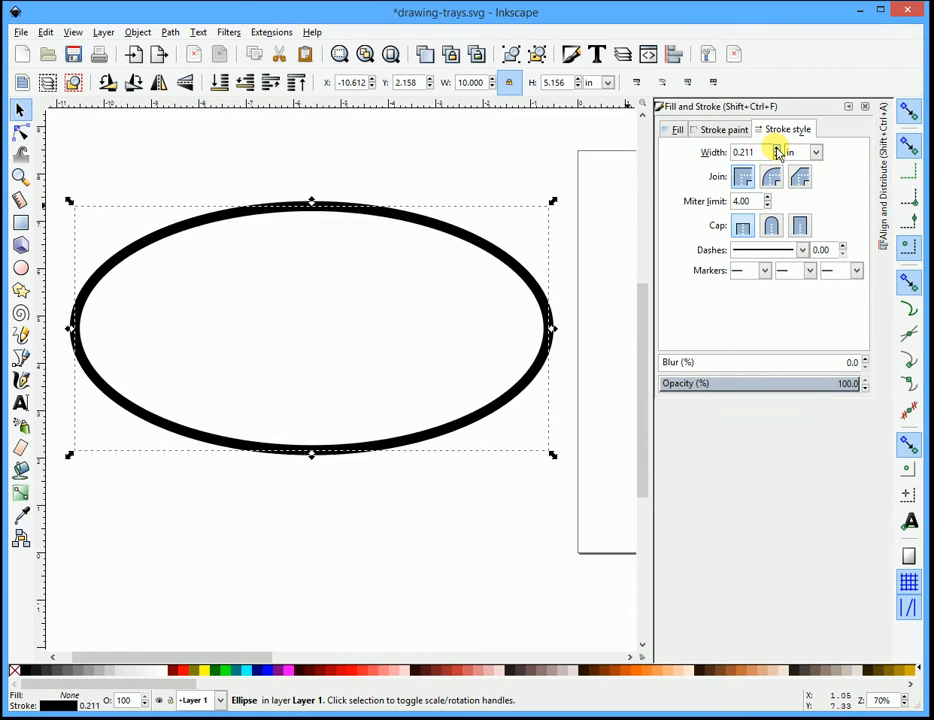
pyautogui.click(777, 150)
pyautogui.click(777, 148)
pyautogui.click(777, 148)
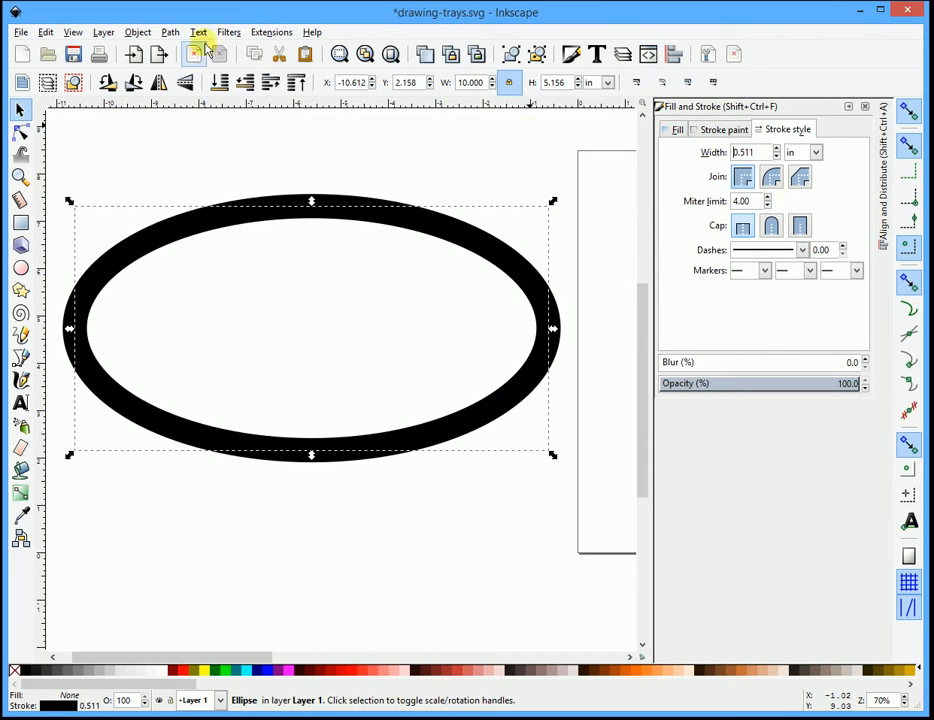
# Step: Convert the ellipse's thick stroke to a path
pyautogui.click(141, 32)
pyautogui.click(145, 32)
pyautogui.click(169, 32)
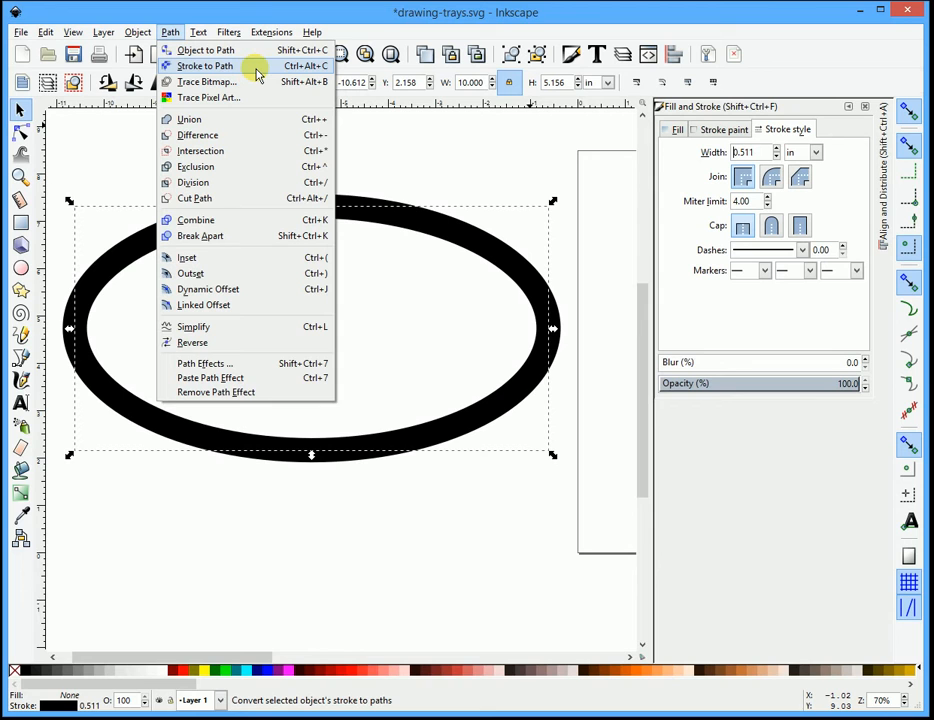
pyautogui.click(256, 67)
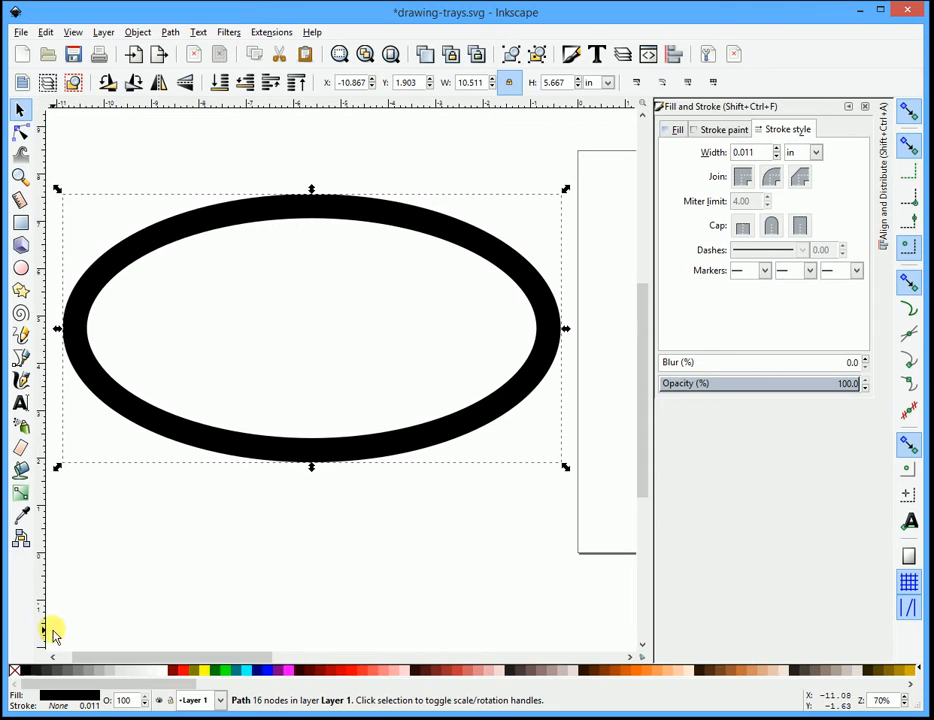
# Step: Remove the oval ring's fill and give it a black stroke
pyautogui.click(14, 671)
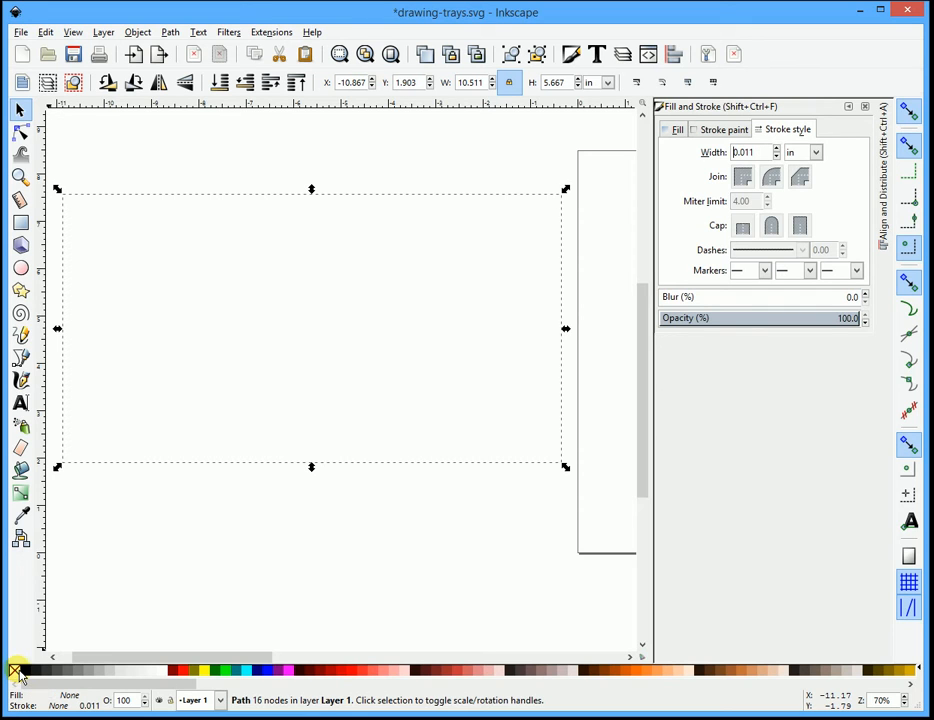
pyautogui.keyDown('shift'); pyautogui.click(26, 672); pyautogui.keyUp('shift')
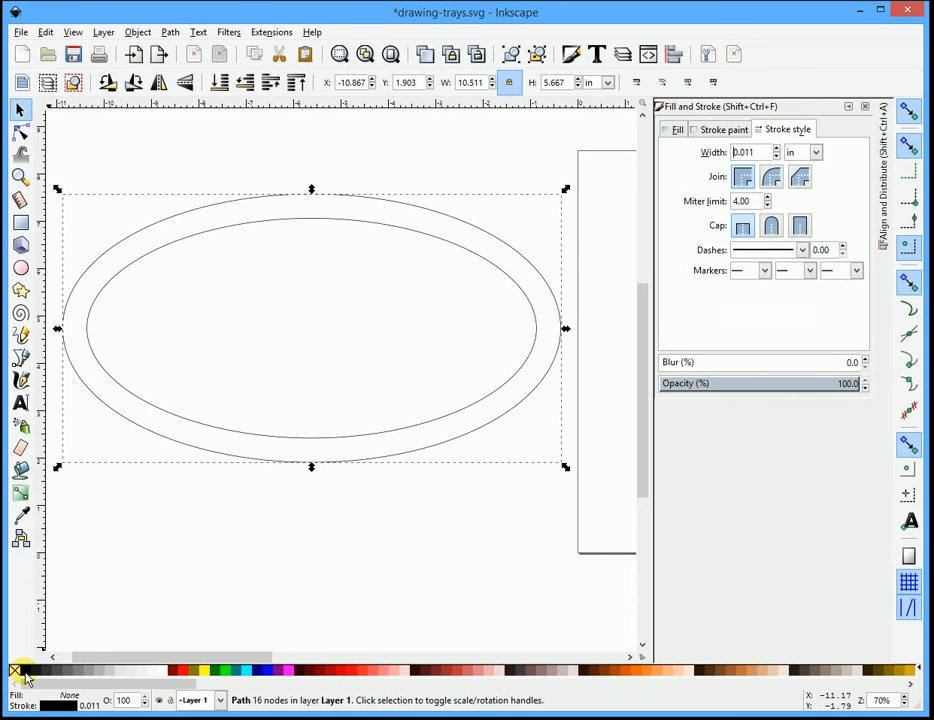
pyautogui.click(256, 566)
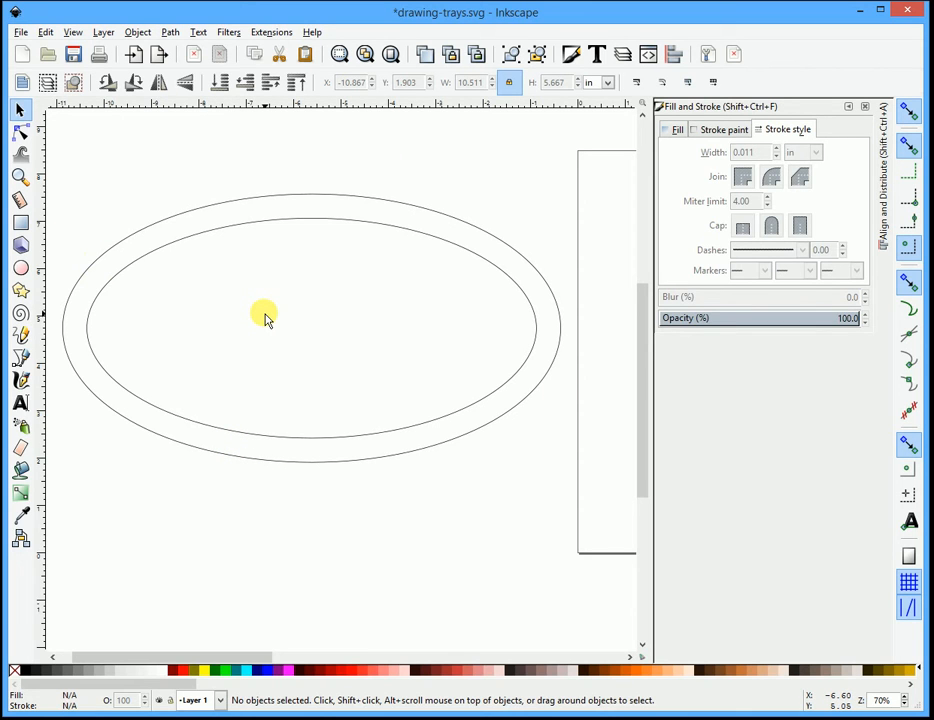
# Step: Break the oval ring apart into separate paths and check that the outer and inner ellipses can be selected individually
pyautogui.click(329, 220)
pyautogui.click(169, 33)
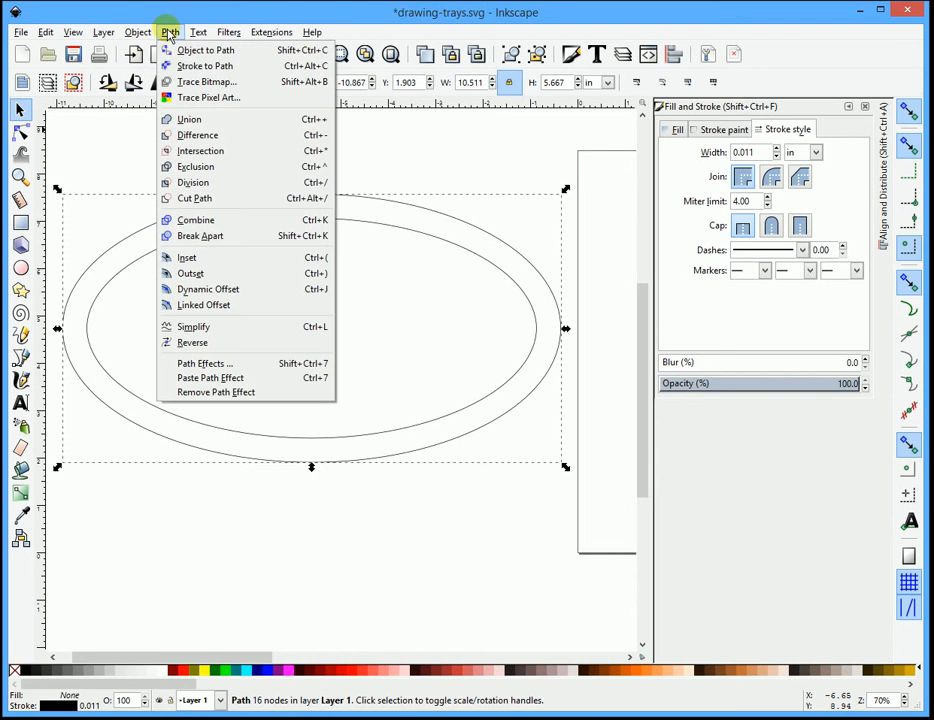
pyautogui.click(213, 237)
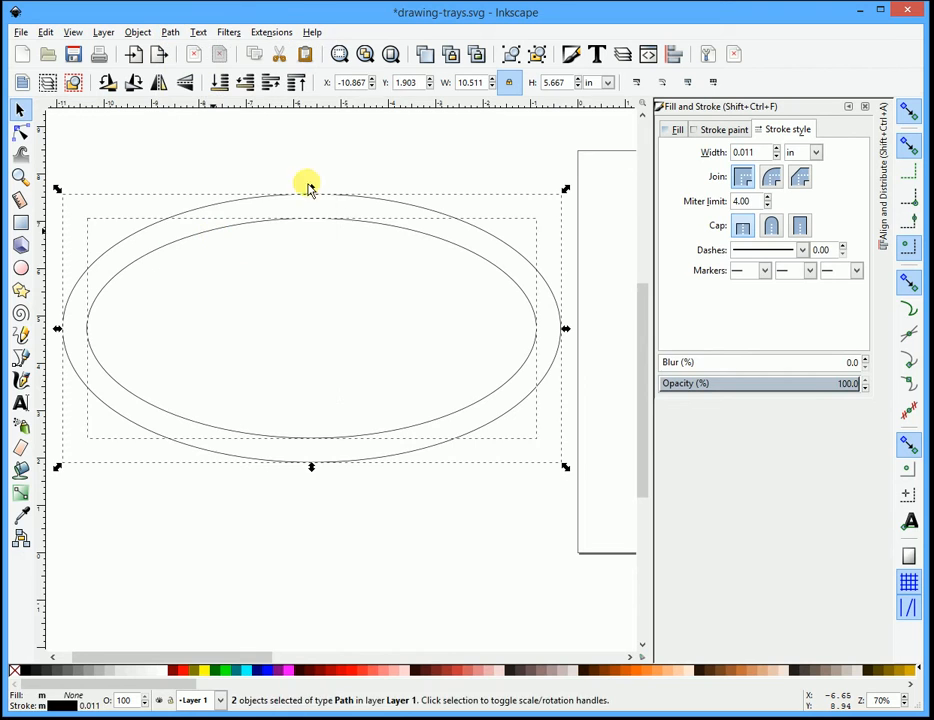
pyautogui.click(361, 223)
pyautogui.click(361, 225)
pyautogui.click(358, 198)
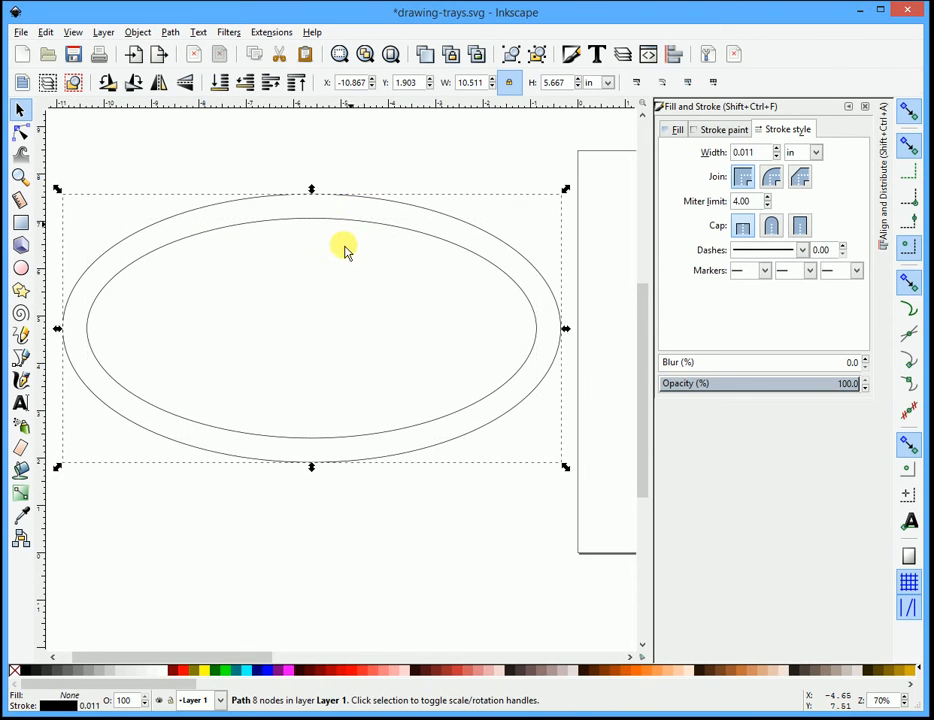
pyautogui.click(359, 223)
pyautogui.click(313, 298)
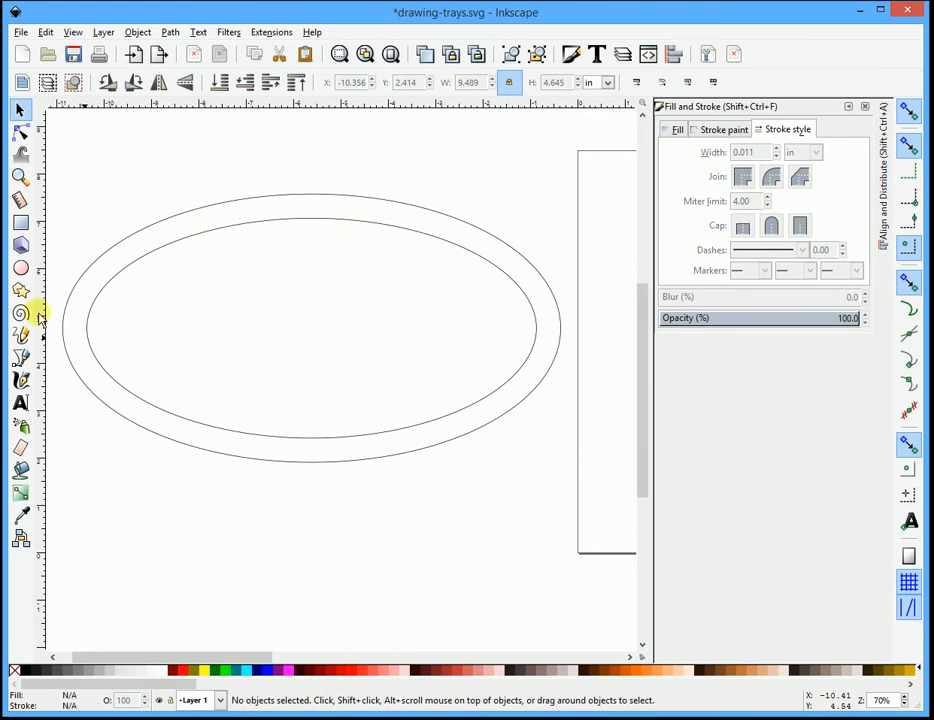
# Step: Draw a vertical divider rectangle about 0.48 in wide and 4.95 in tall, centered and extending past both long edges of the inner ellipse
pyautogui.click(22, 224)
pyautogui.moveTo(290, 299); pyautogui.dragTo(313, 401)
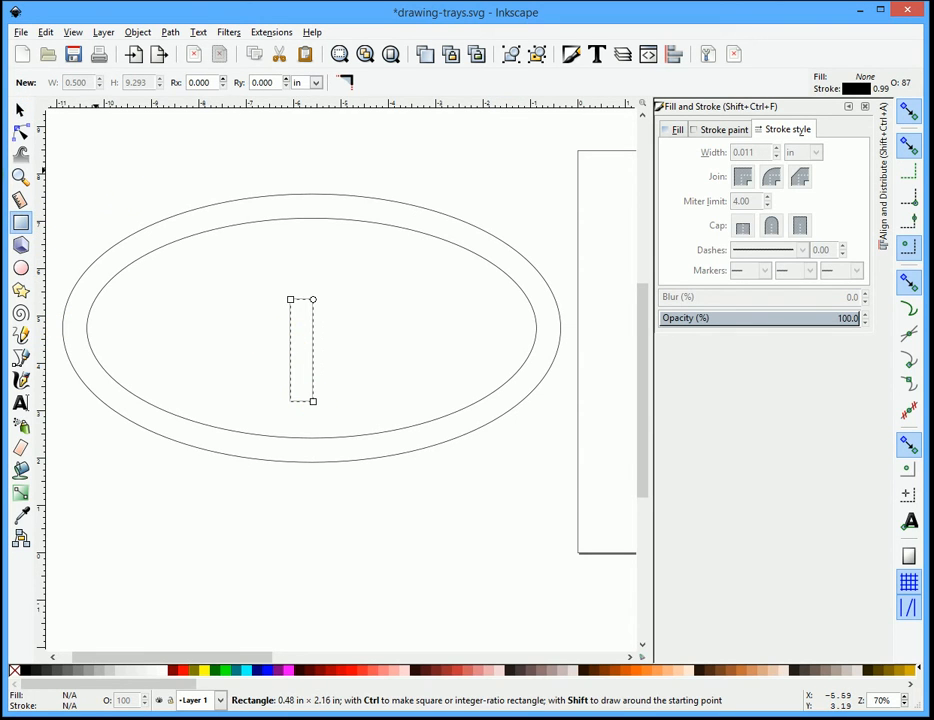
pyautogui.press('s')
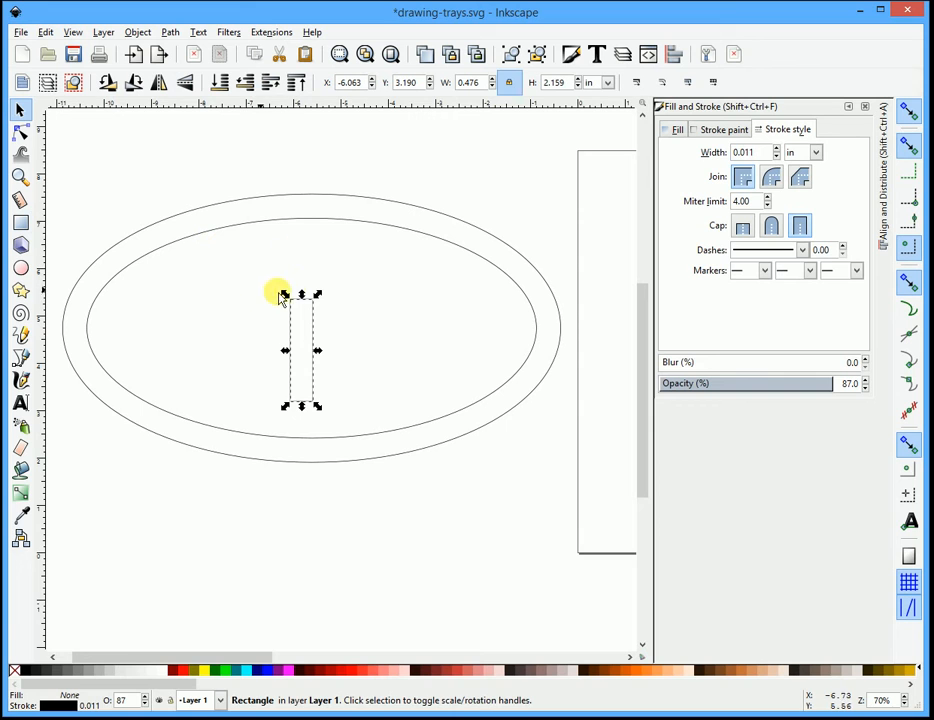
pyautogui.moveTo(302, 295); pyautogui.dragTo(303, 213)
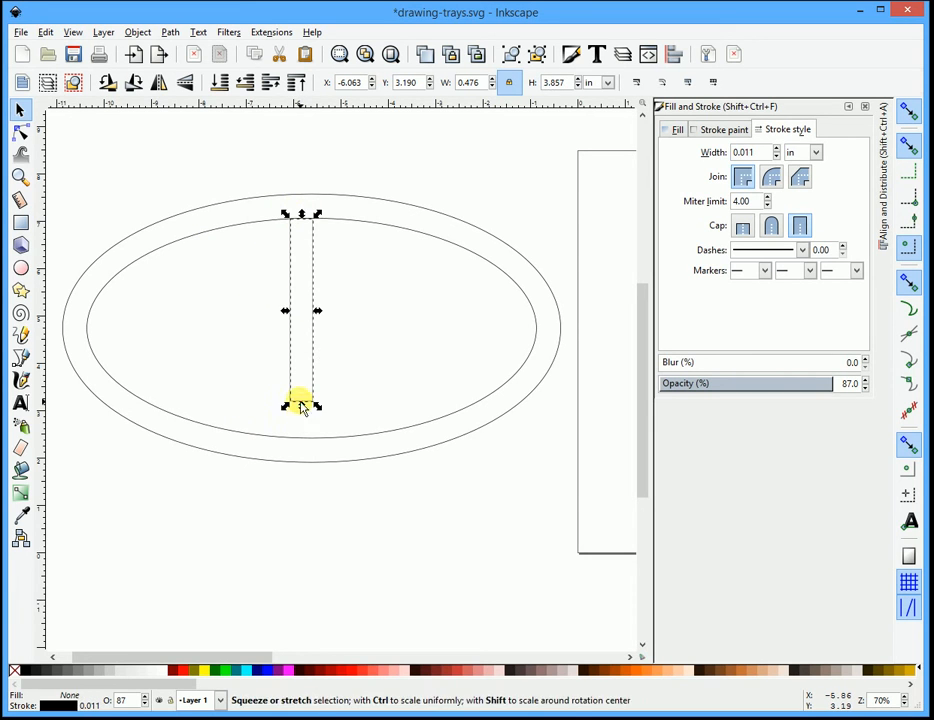
pyautogui.moveTo(302, 406); pyautogui.dragTo(312, 446)
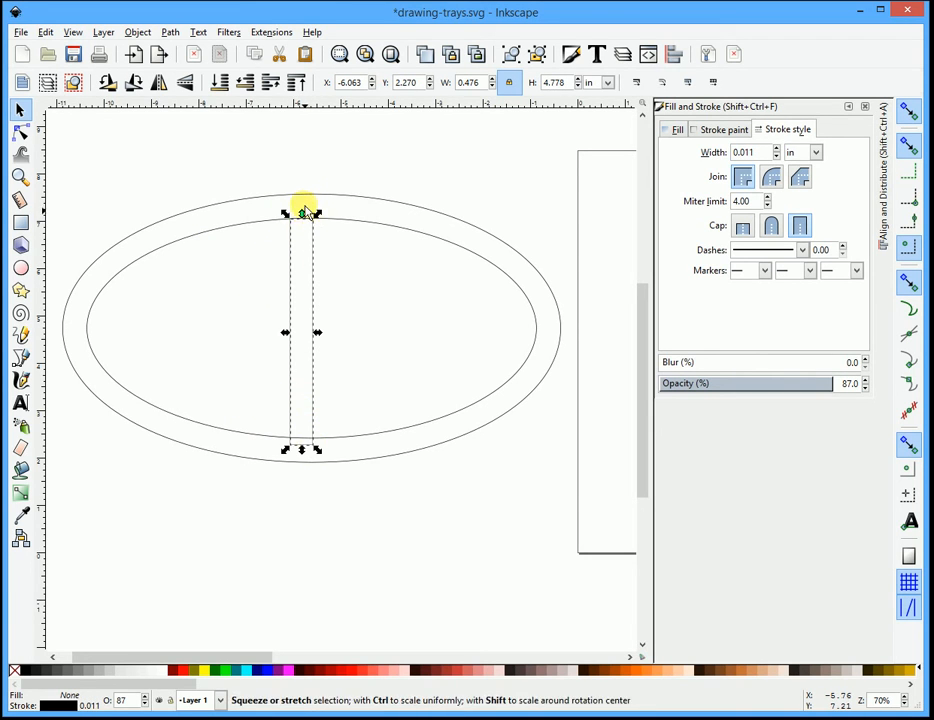
pyautogui.moveTo(305, 213); pyautogui.dragTo(305, 205)
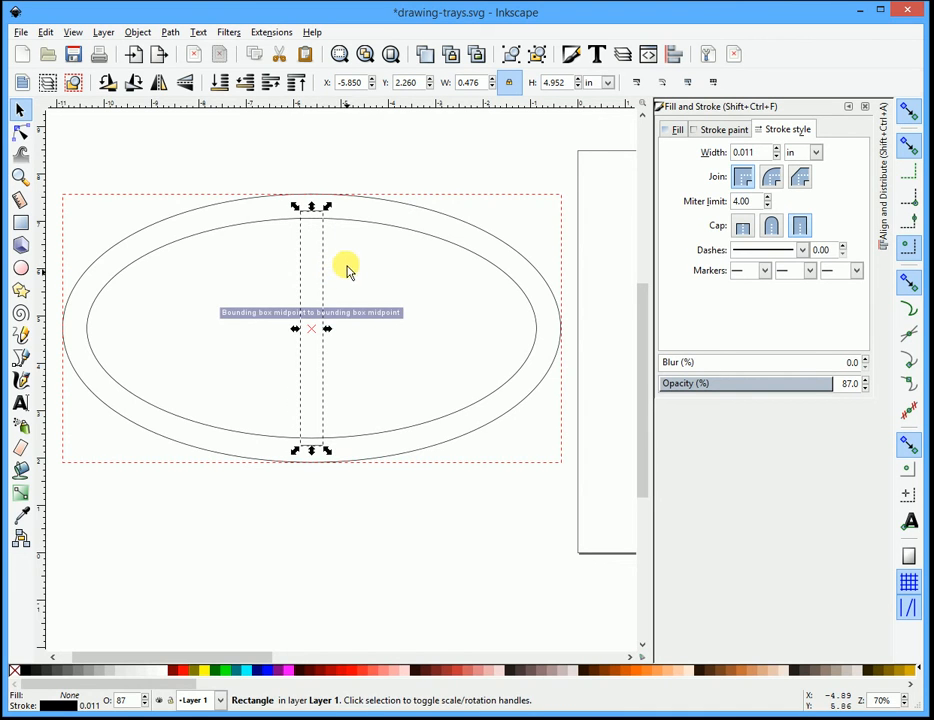
# Step: Subtract the divider rectangle from the inner ellipse with a Difference operation
pyautogui.keyDown('shift'); pyautogui.click(350, 220); pyautogui.keyUp('shift')
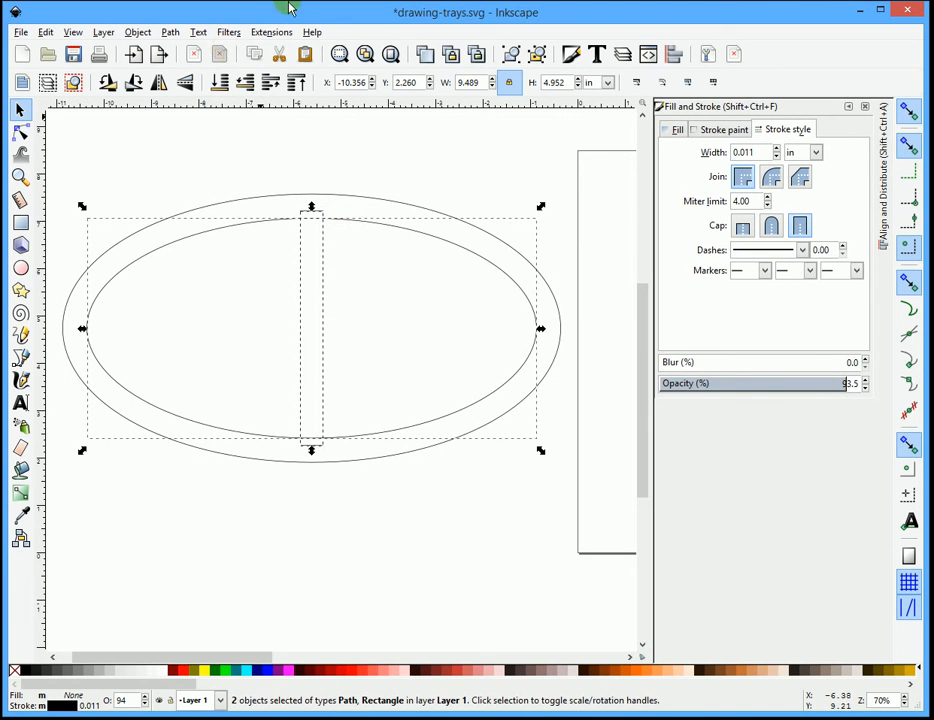
pyautogui.click(171, 33)
pyautogui.moveTo(198, 32)
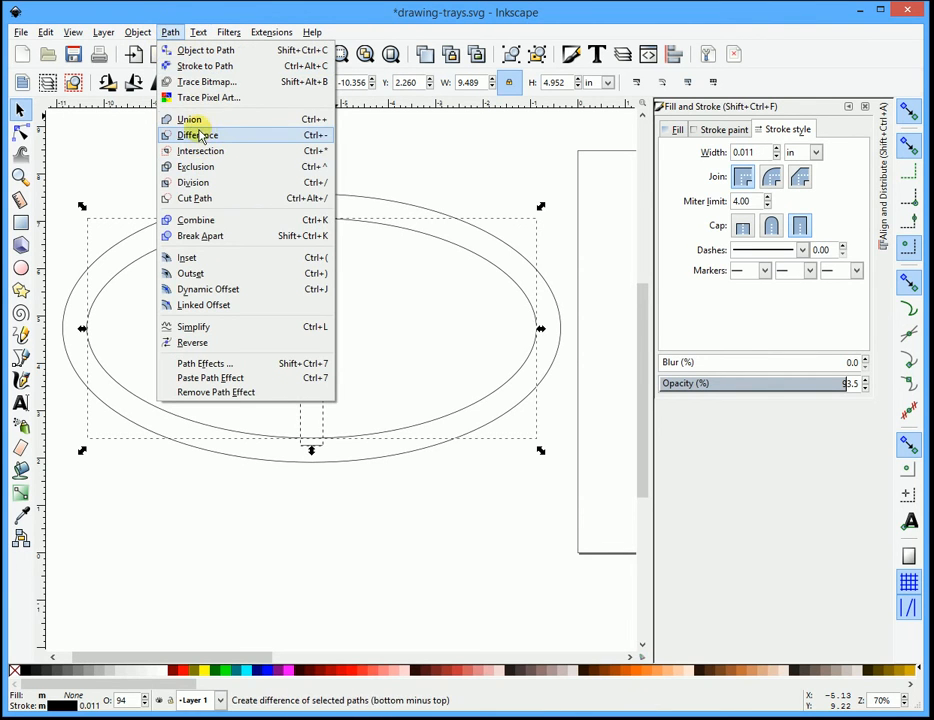
pyautogui.click(200, 135)
pyautogui.click(367, 158)
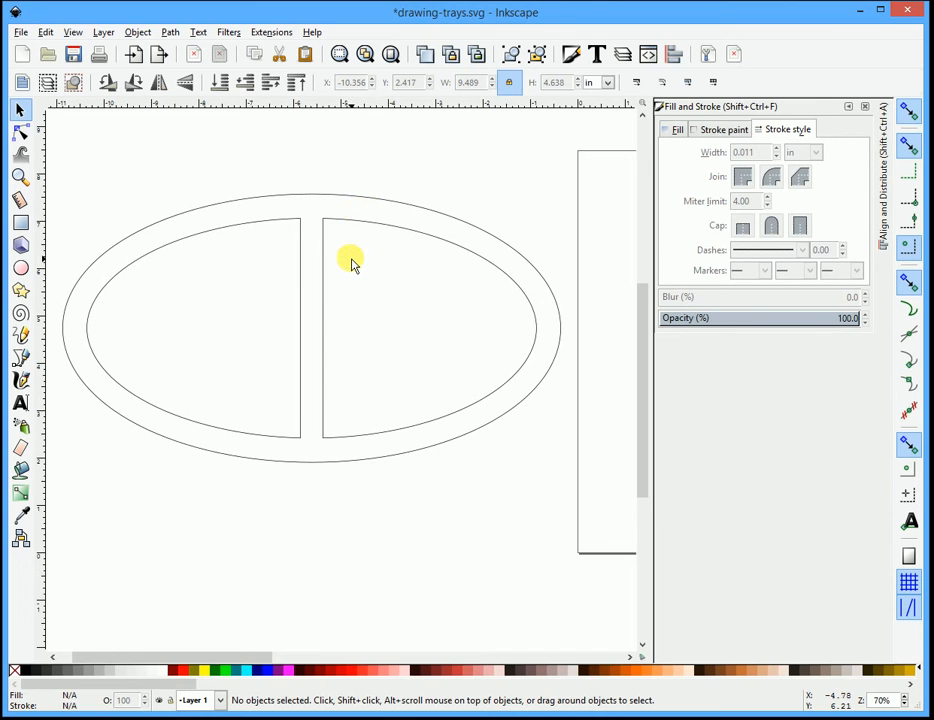
# Step: Undo the Difference operation and delete the divider rectangle
pyautogui.hotkey('ctrl', 'z')
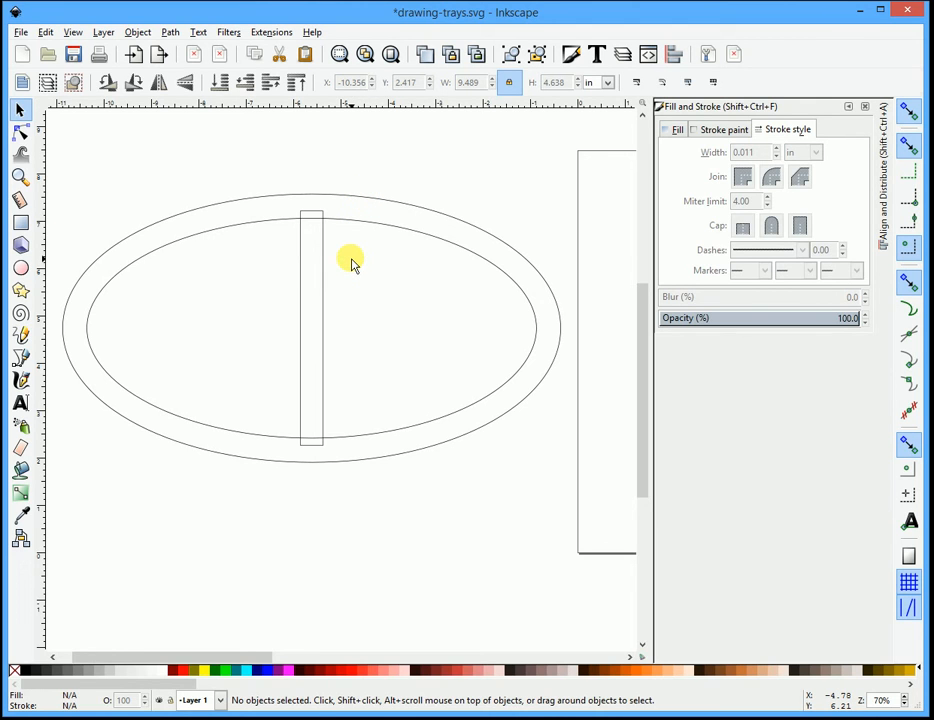
pyautogui.click(323, 271)
pyautogui.press('Delete')
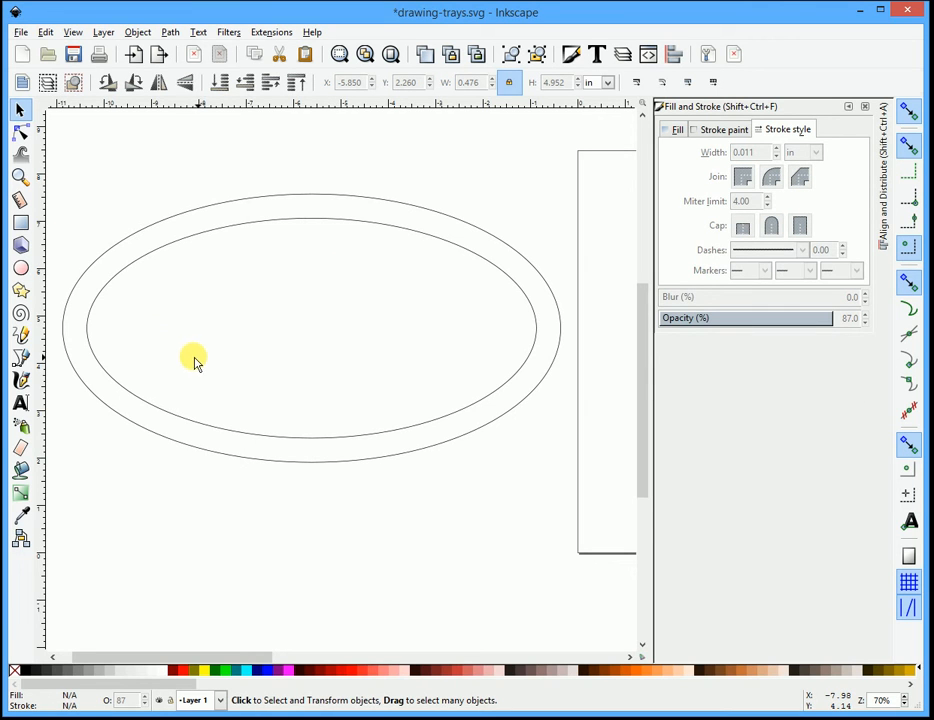
# Step: Draw a wavy freehand line about 9.1 in wide and 2.3 in tall across the inner ellipse and shift it slightly into place
pyautogui.click(24, 338)
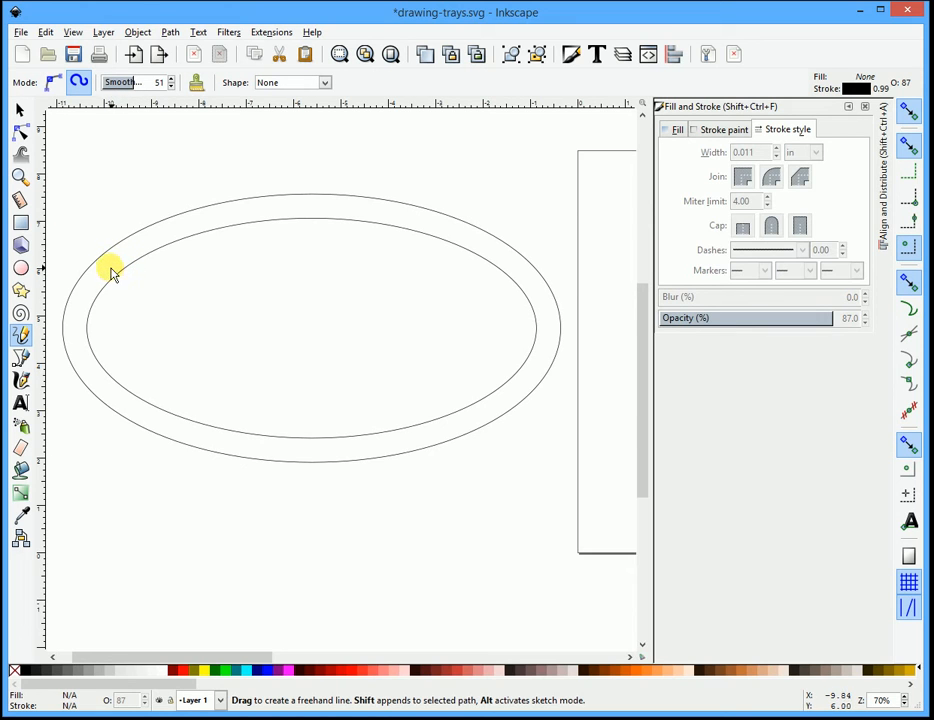
pyautogui.moveTo(112, 270)
pyautogui.mouseDown()
pyautogui.moveTo(140, 346)
pyautogui.moveTo(178, 371)
pyautogui.moveTo(223, 360)
pyautogui.moveTo(228, 316)
pyautogui.moveTo(246, 307)
pyautogui.moveTo(331, 357)
pyautogui.moveTo(397, 345)
pyautogui.moveTo(399, 296)
pyautogui.moveTo(428, 278)
pyautogui.moveTo(511, 267)
pyautogui.mouseUp()
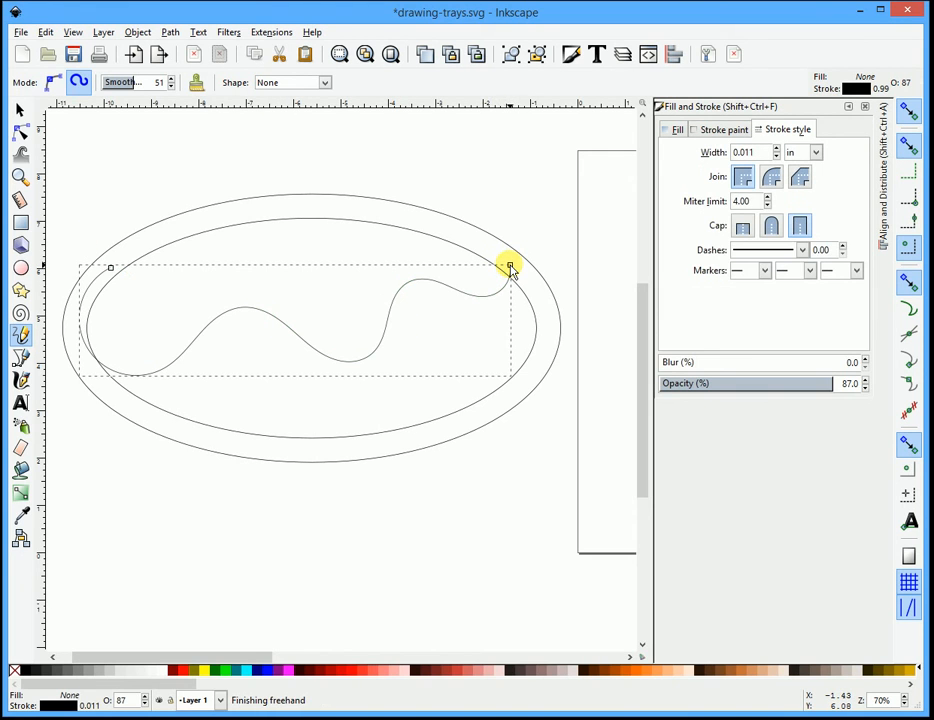
pyautogui.click(21, 109)
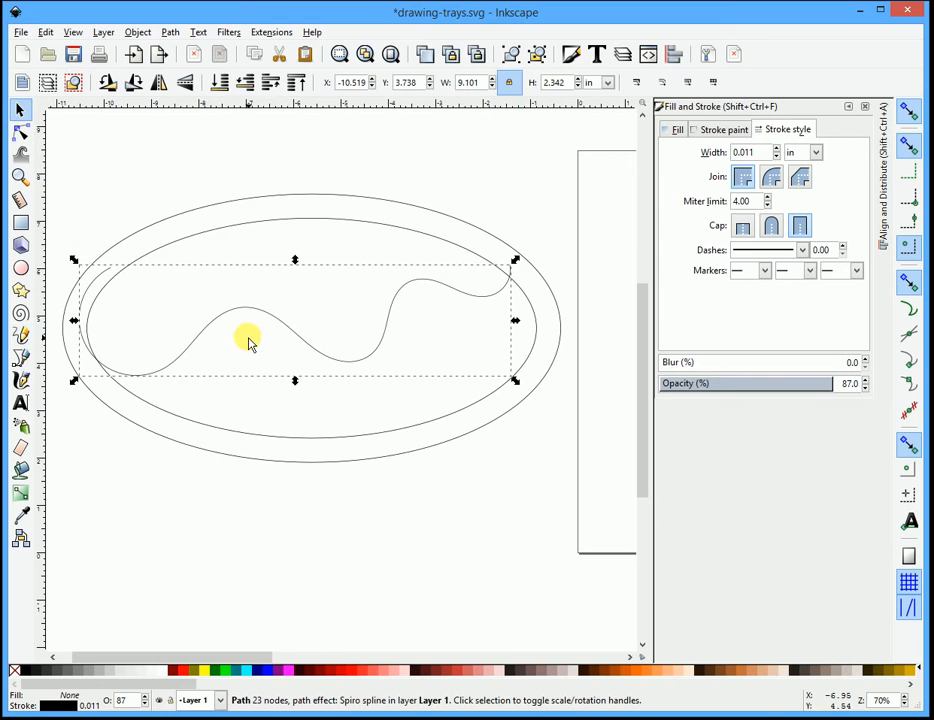
pyautogui.moveTo(303, 346)
pyautogui.mouseDown()
pyautogui.moveTo(322, 352)
pyautogui.moveTo(312, 351)
pyautogui.mouseUp()
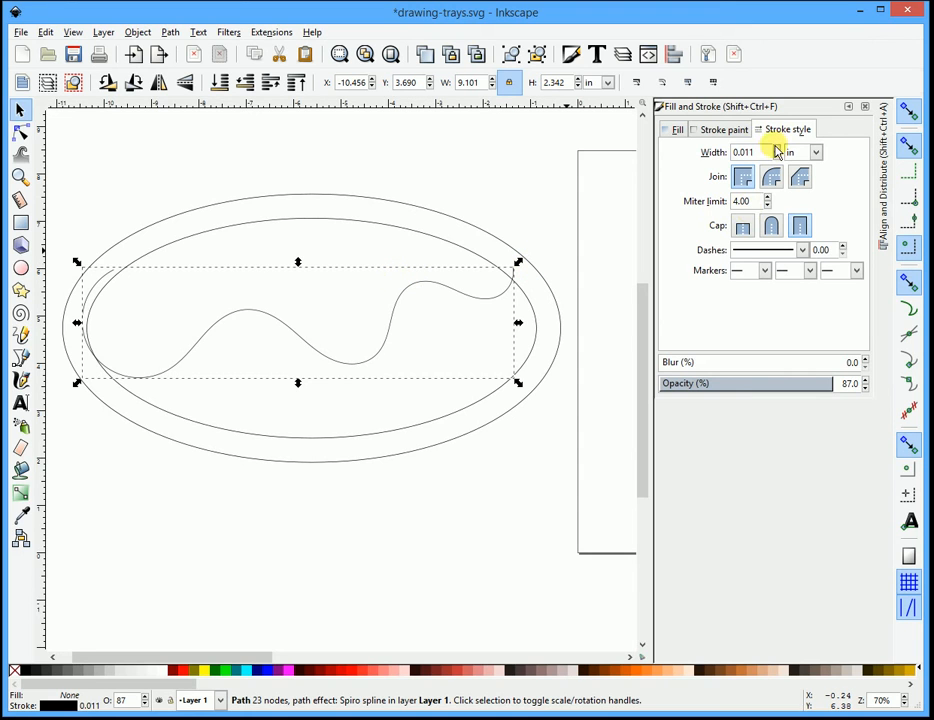
# Step: Set the wavy line's stroke width to 0.211 in
pyautogui.scroll(1, 778, 150)
pyautogui.scroll(1, 778, 151)
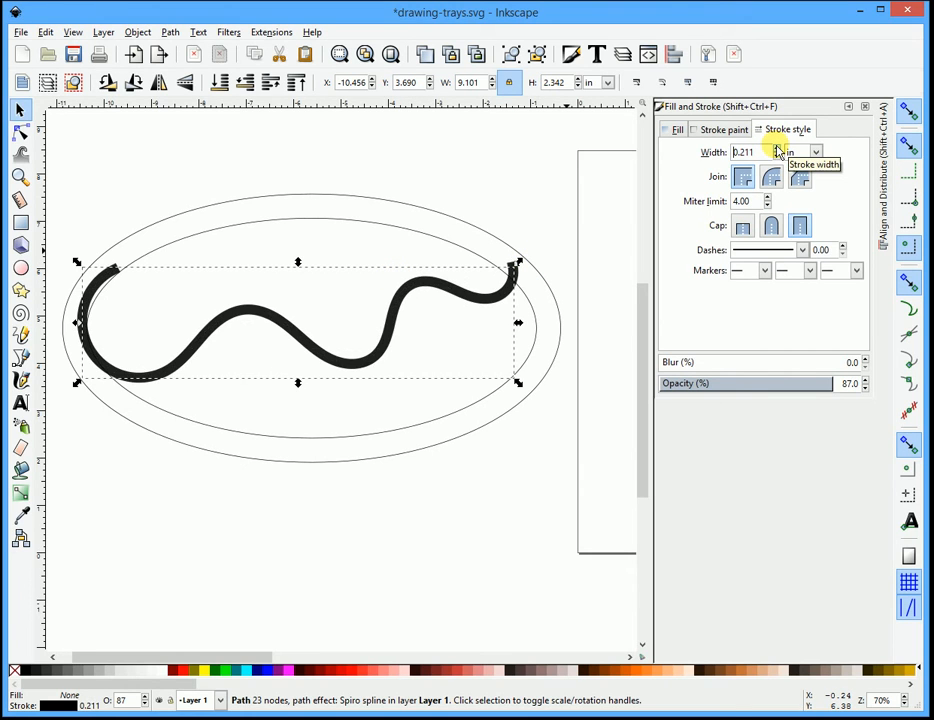
pyautogui.scroll(1, 778, 150)
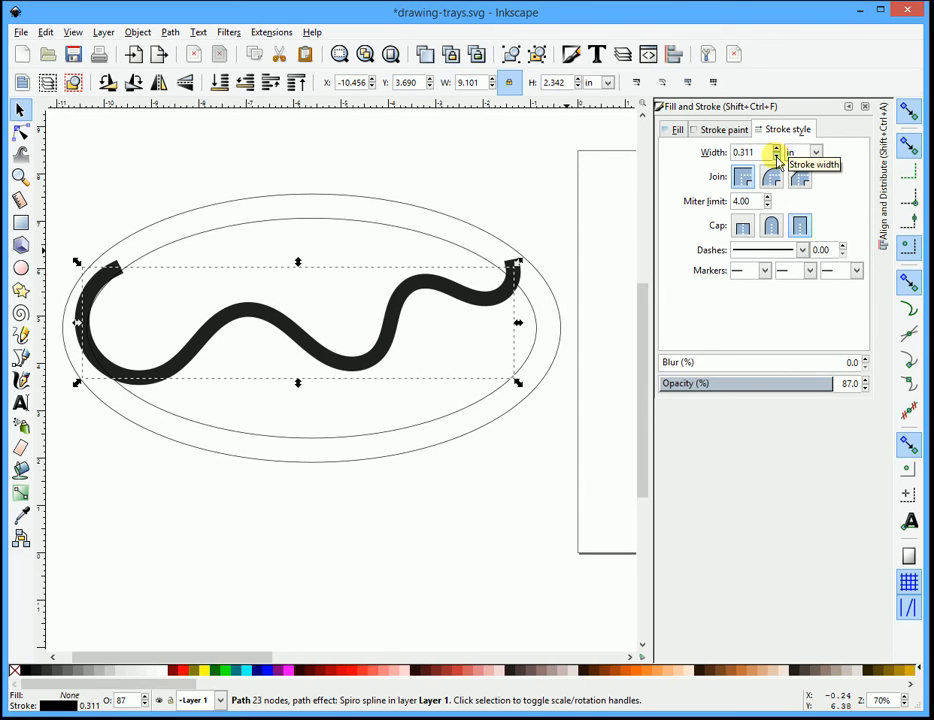
pyautogui.scroll(-1, 777, 153)
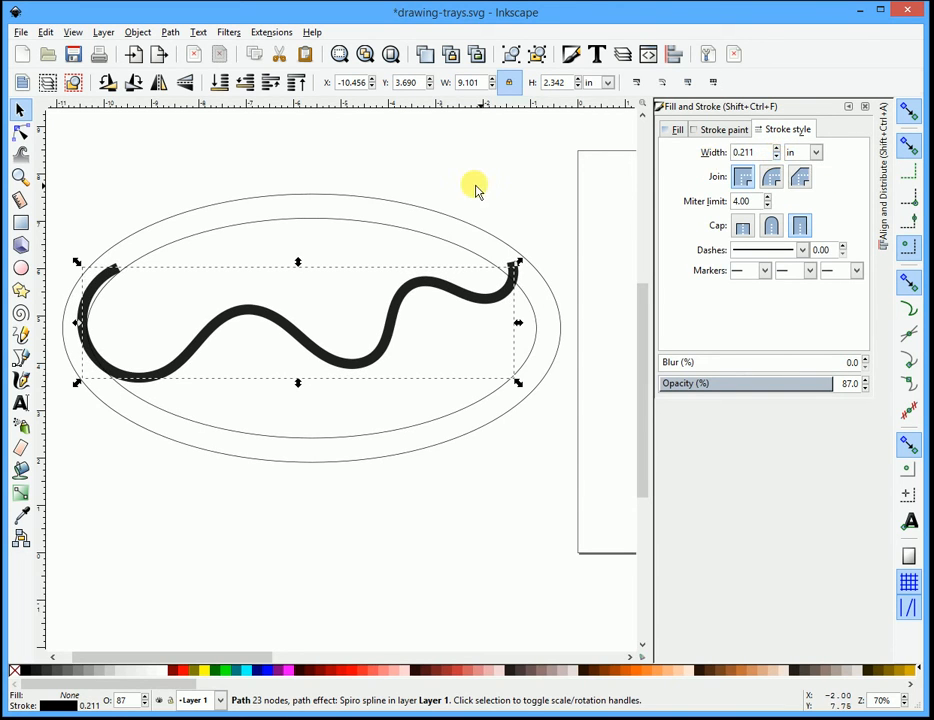
# Step: Convert the wavy line's stroke to a path and style it as an unfilled outline with a black 0.011 in stroke
pyautogui.click(172, 33)
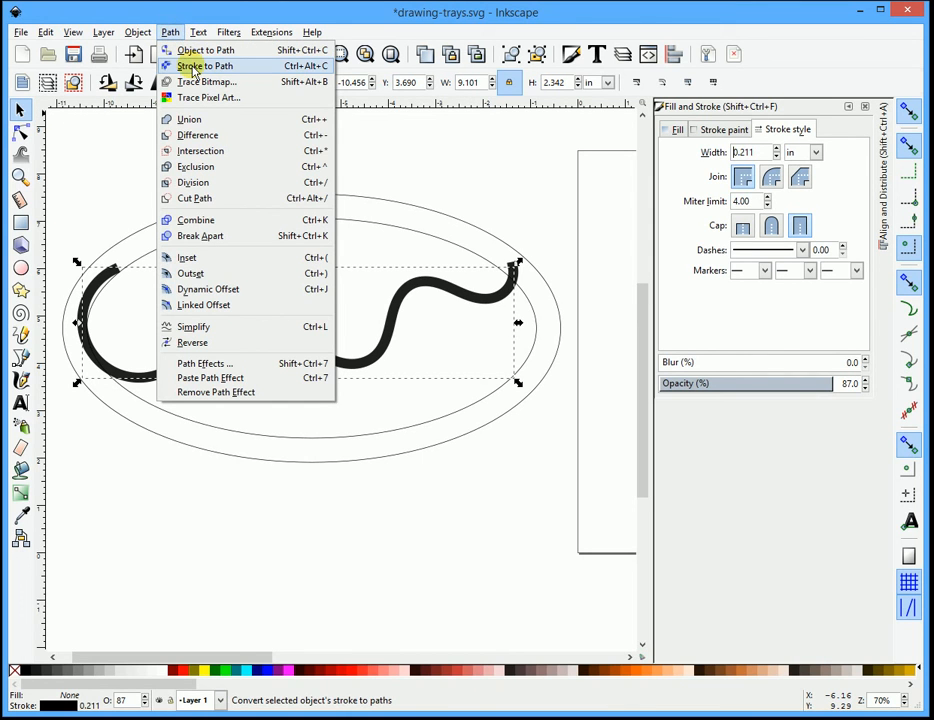
pyautogui.click(192, 62)
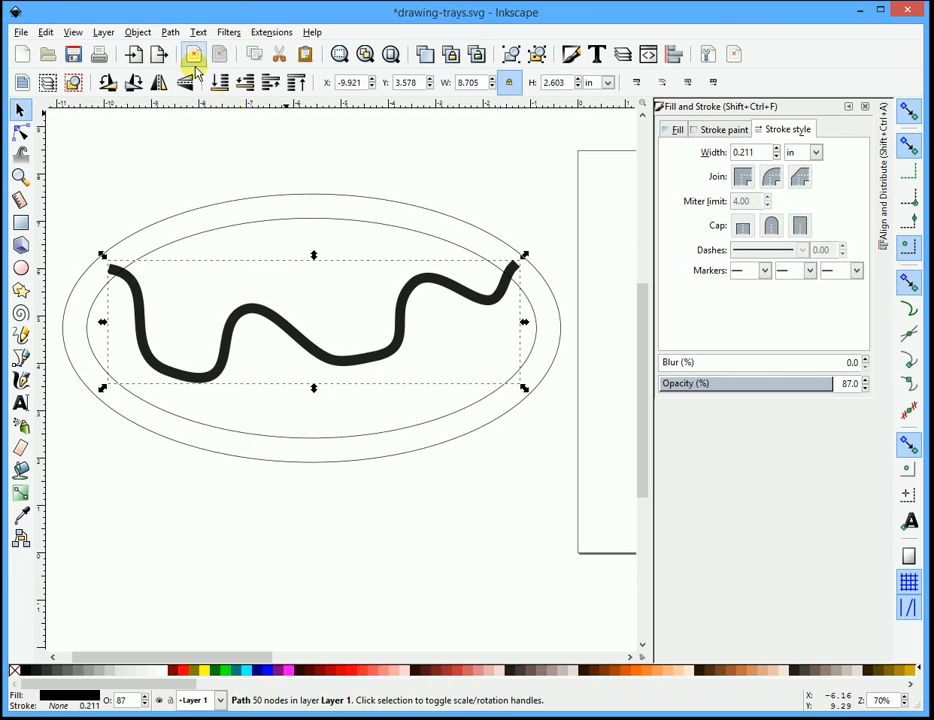
pyautogui.click(777, 156)
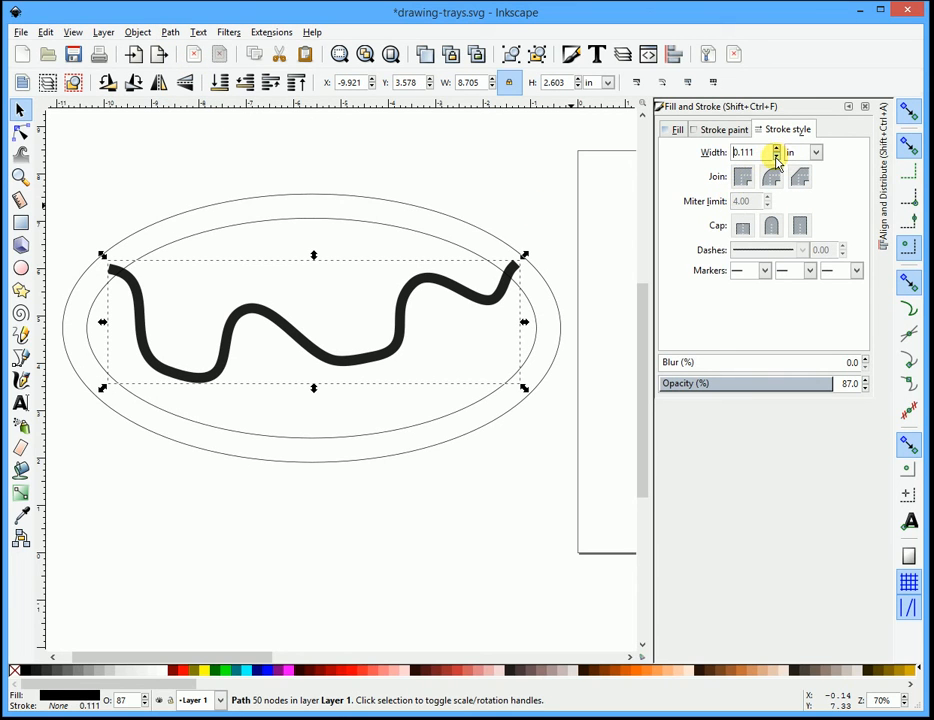
pyautogui.click(776, 156)
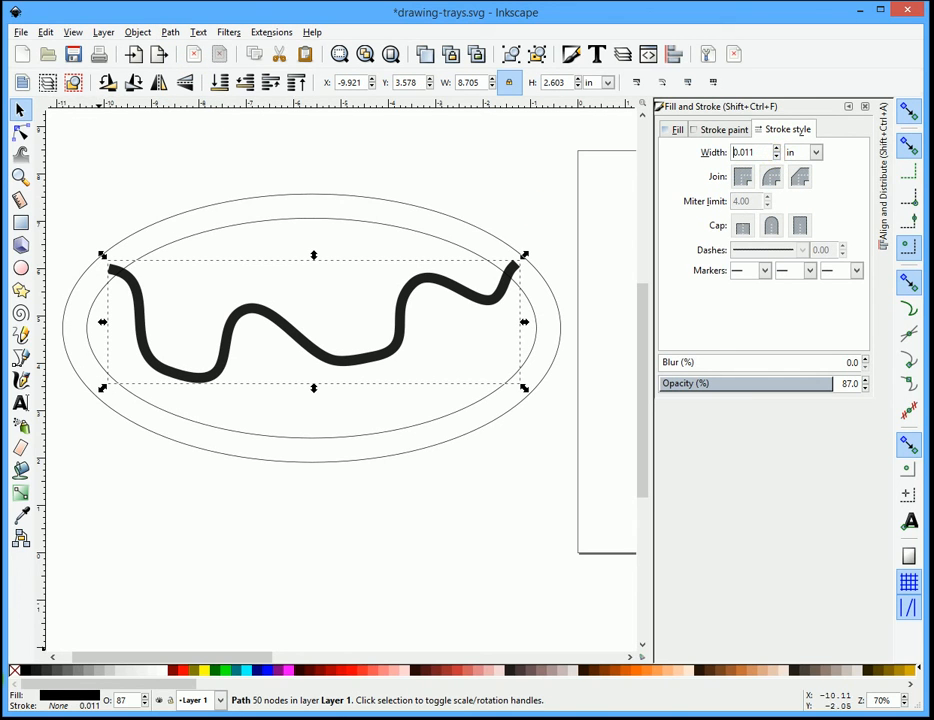
pyautogui.click(14, 671)
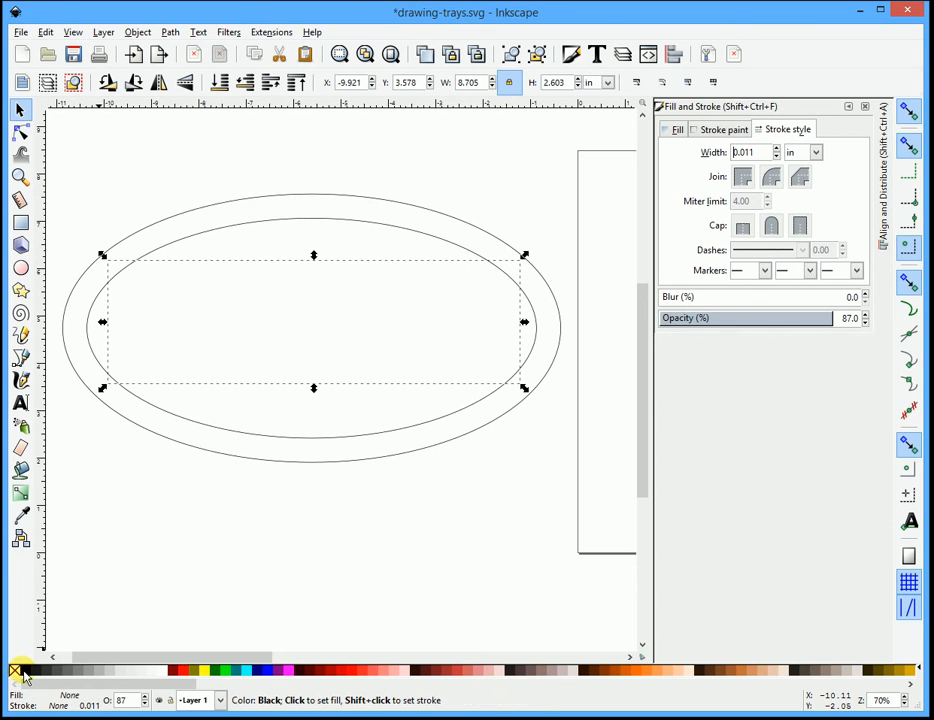
pyautogui.keyDown('shift'); pyautogui.click(22, 675); pyautogui.keyUp('shift')
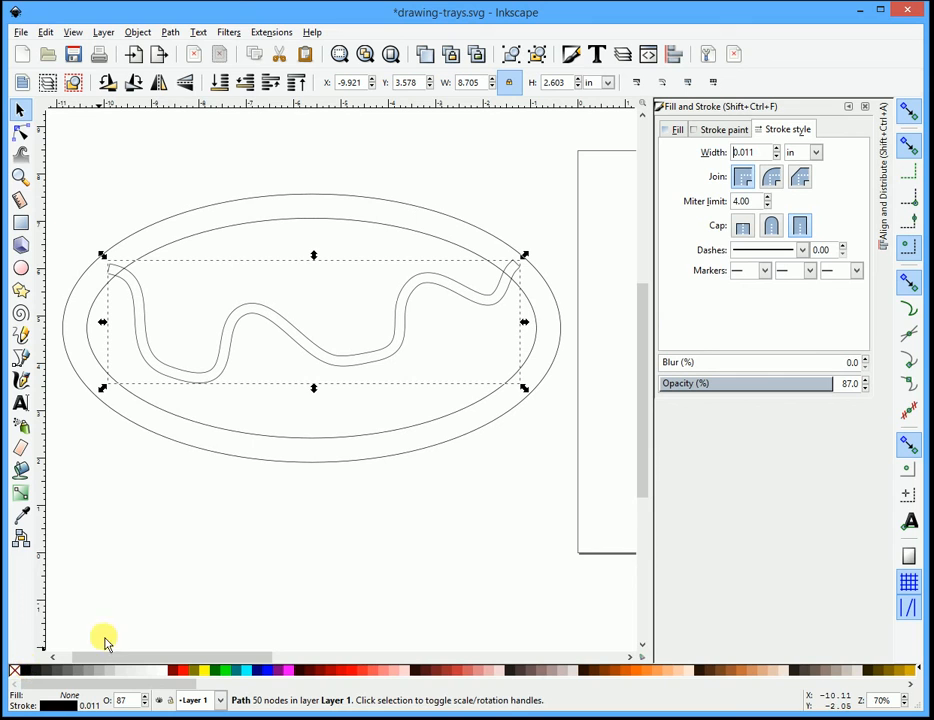
# Step: Subtract the wavy divider from the inner ellipse with a Difference operation, splitting it into two compartments
pyautogui.keyDown('shift'); pyautogui.click(377, 435); pyautogui.keyUp('shift')
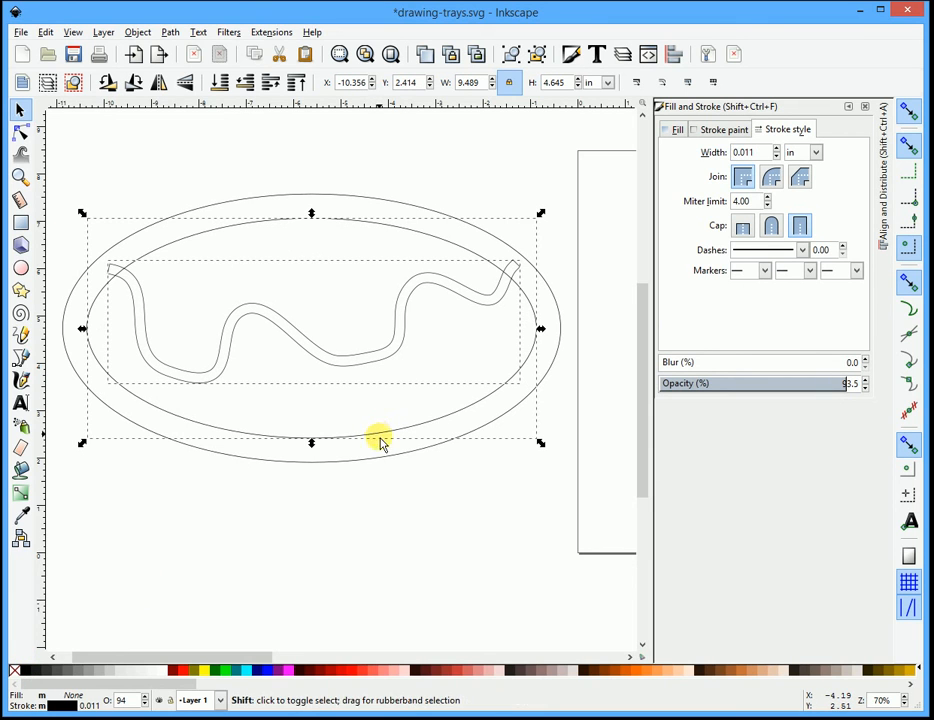
pyautogui.click(170, 32)
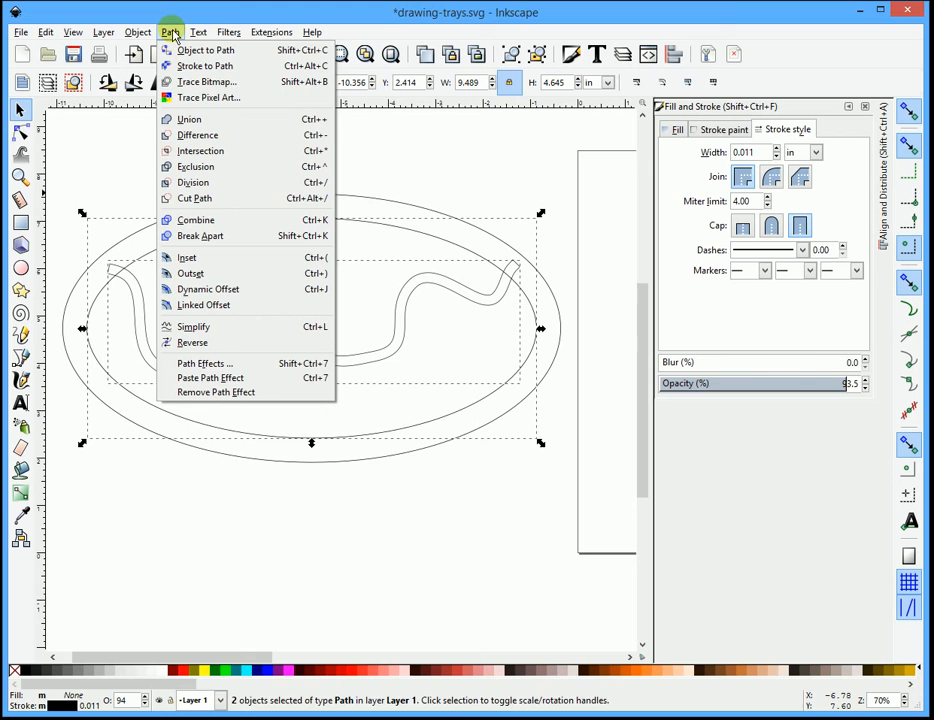
pyautogui.click(200, 136)
pyautogui.click(484, 511)
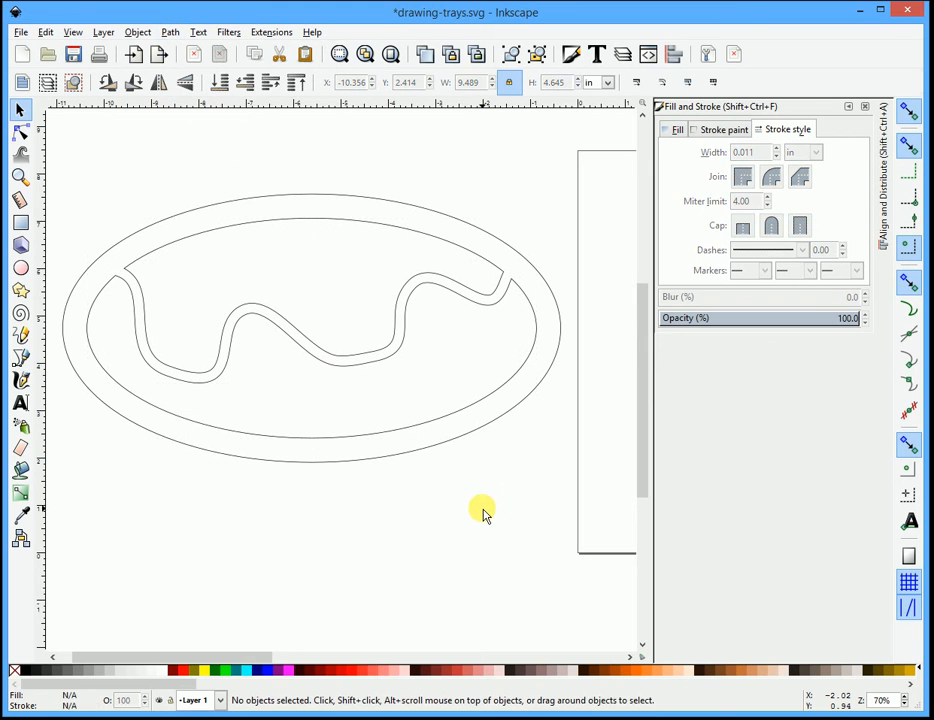
pyautogui.click(463, 415)
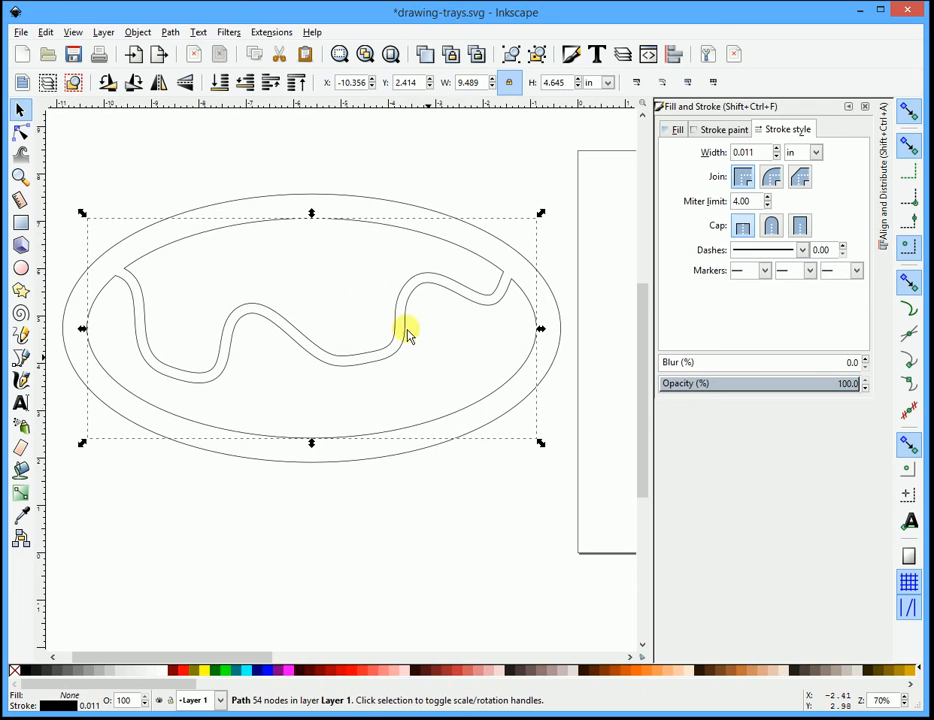
pyautogui.click(169, 176)
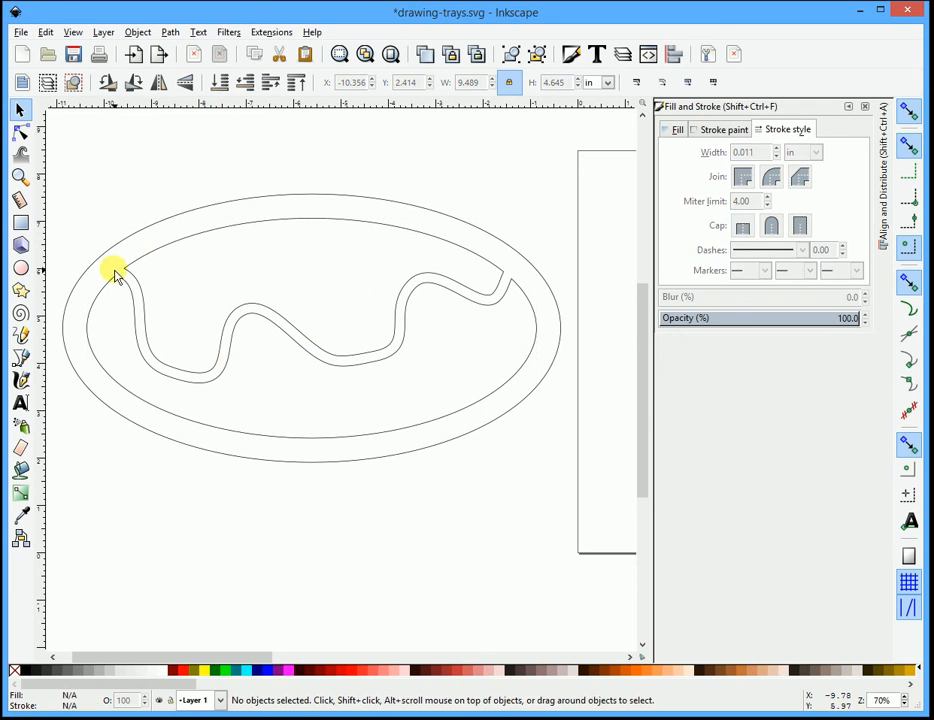